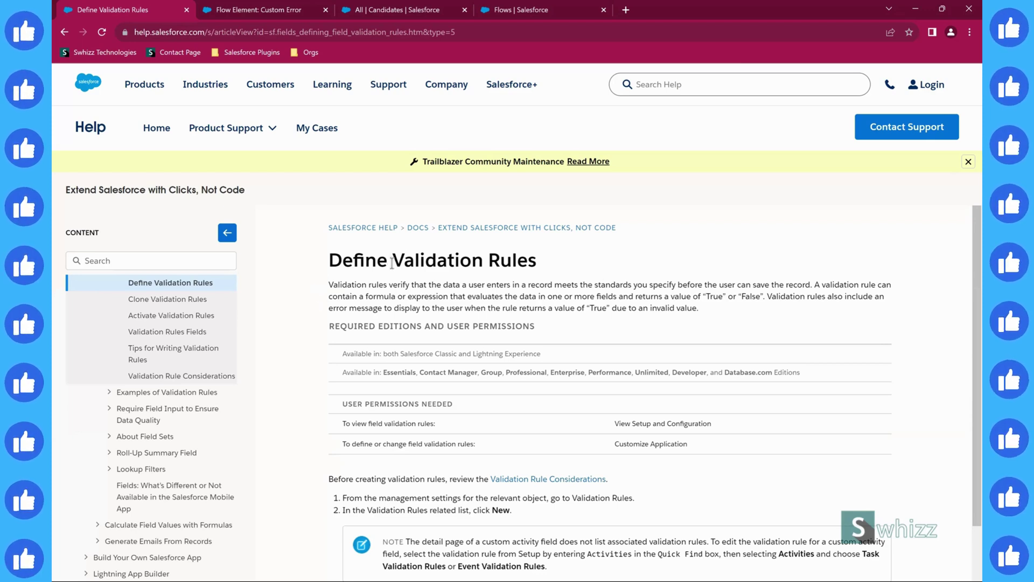
- Highlight 'Validation Rules' in the Define Validation Rules article title and scroll through the article
{"action": "left_click_drag", "start_coordinate": [391, 261], "coordinate": [550, 264]}
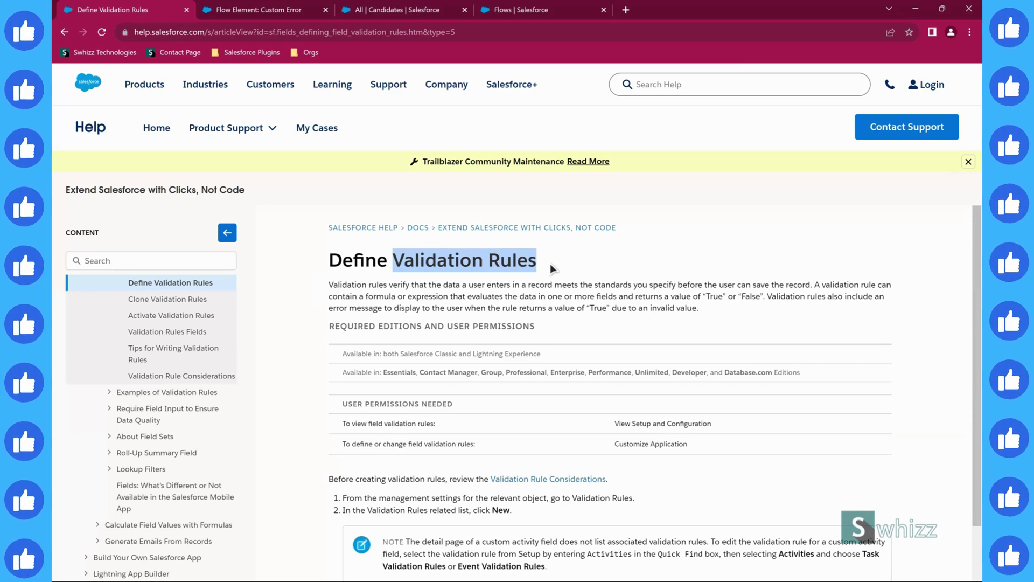
{"action": "left_click", "coordinate": [550, 263]}
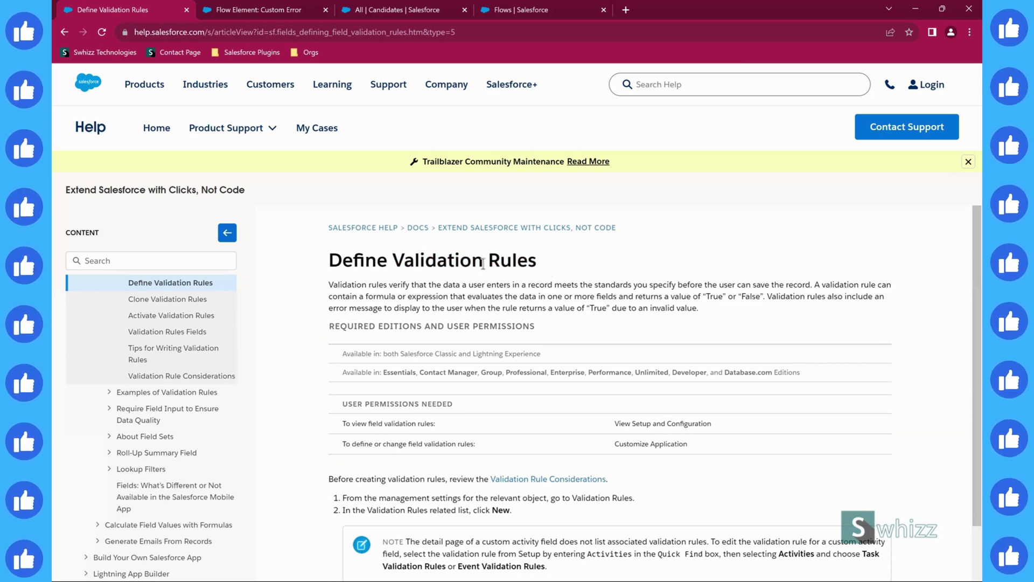
{"action": "double_click", "coordinate": [417, 262]}
{"action": "double_click", "coordinate": [508, 262]}
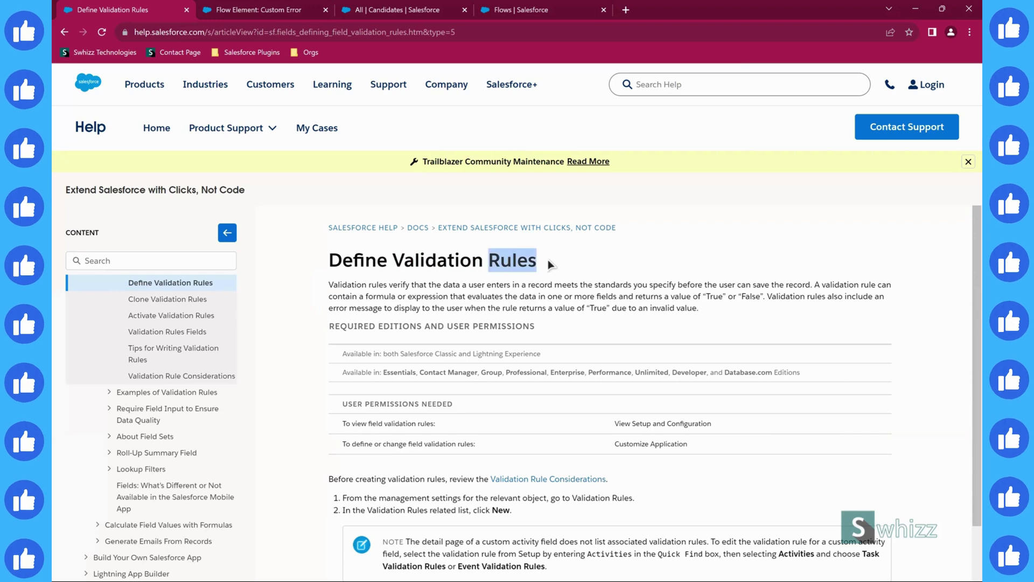
{"action": "left_click", "coordinate": [550, 264]}
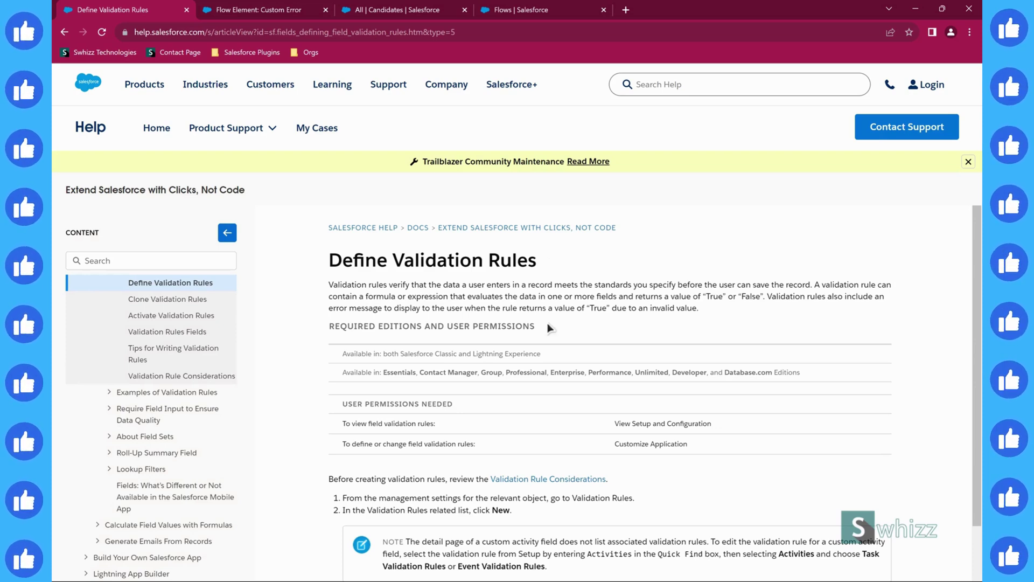
{"action": "left_click_drag", "start_coordinate": [404, 260], "coordinate": [558, 257]}
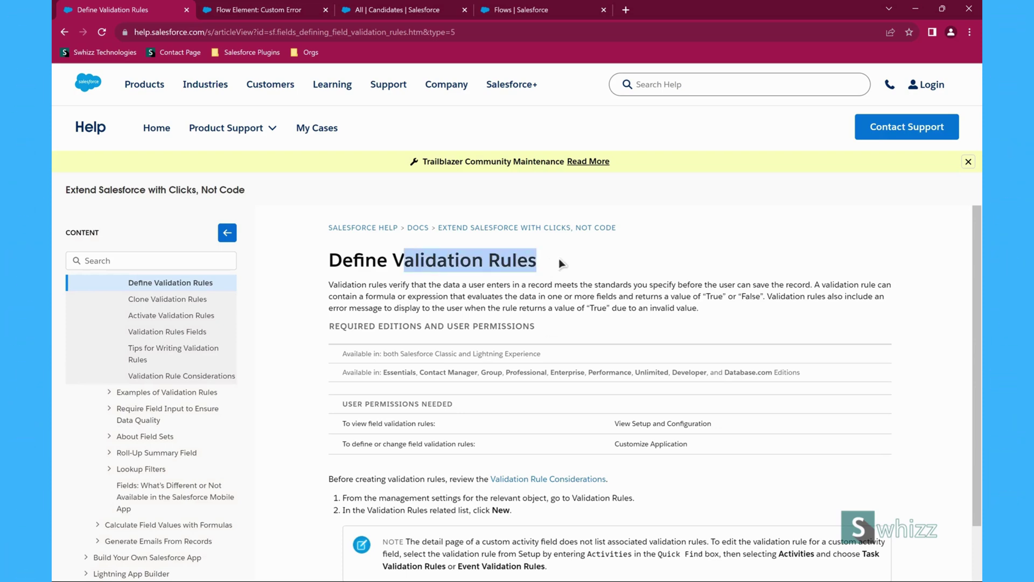
{"action": "left_click", "coordinate": [558, 258]}
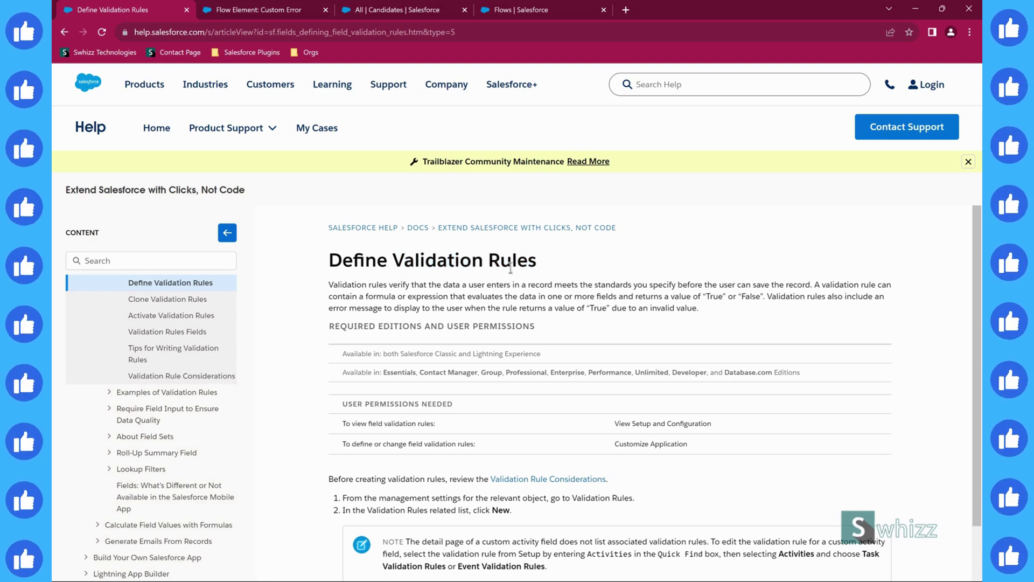
{"action": "left_click_drag", "start_coordinate": [396, 264], "coordinate": [545, 263]}
{"action": "left_click", "coordinate": [577, 276]}
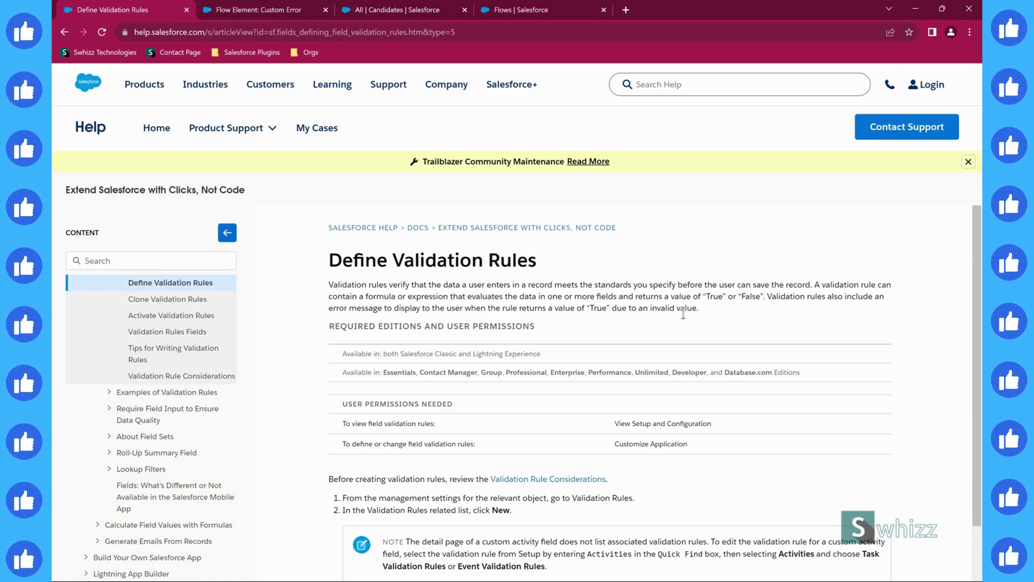
{"action": "scroll", "coordinate": [683, 313], "scroll_direction": "down", "scroll_amount": 3}
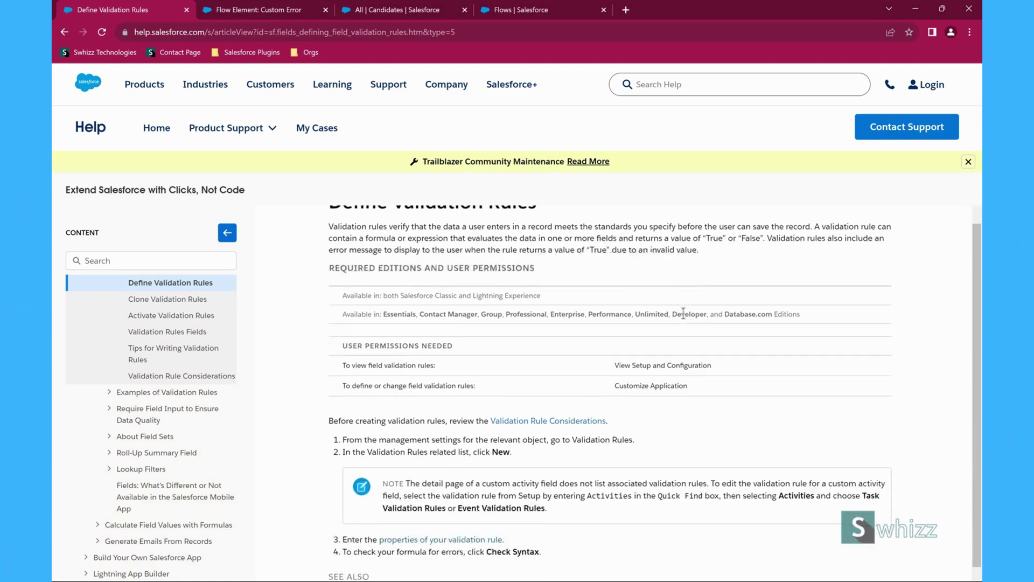
{"action": "scroll", "coordinate": [684, 318], "scroll_direction": "up", "scroll_amount": 3}
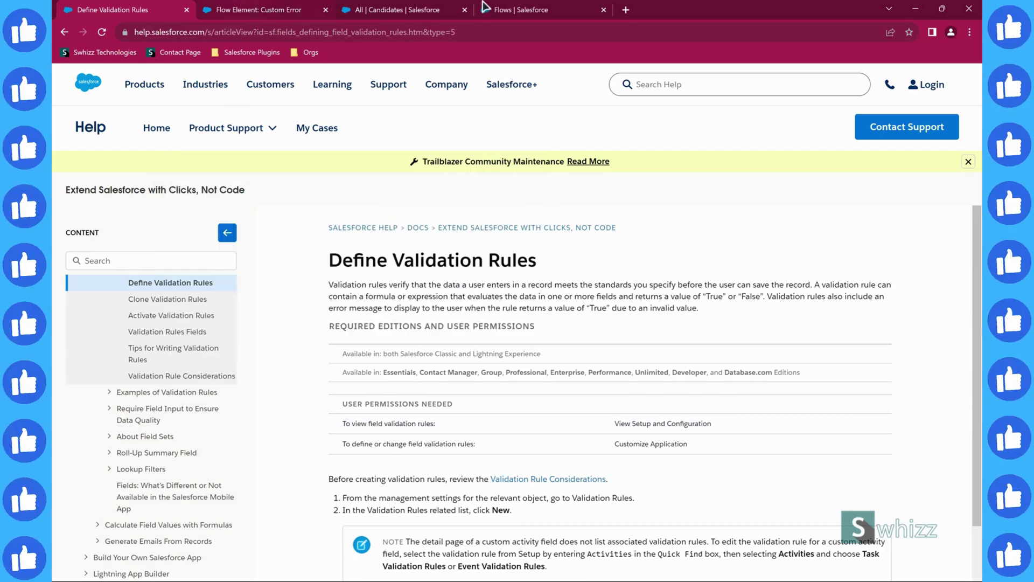
- Close the Flows page and move to the Custom Error article, highlighting its title and 'record-triggered flows'
{"action": "middle_click", "coordinate": [511, 10]}
{"action": "left_click", "coordinate": [266, 9]}
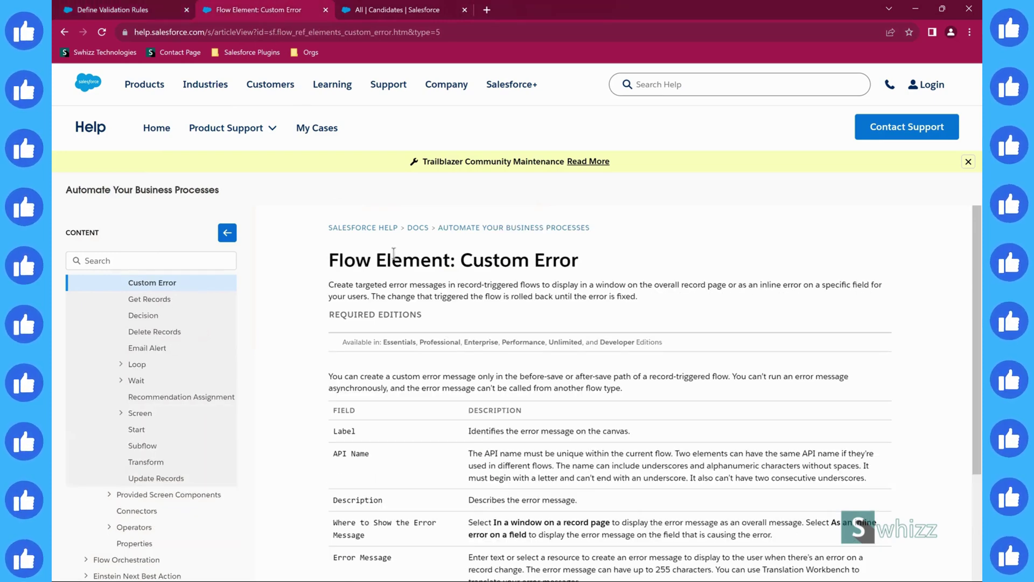
{"action": "left_click_drag", "start_coordinate": [394, 253], "coordinate": [598, 264]}
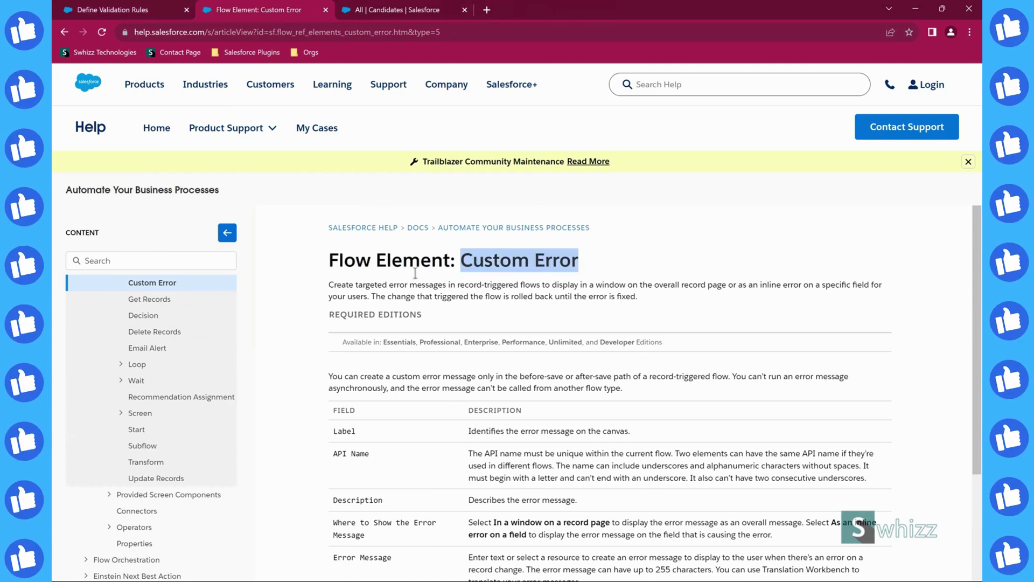
{"action": "left_click_drag", "start_coordinate": [356, 284], "coordinate": [540, 284]}
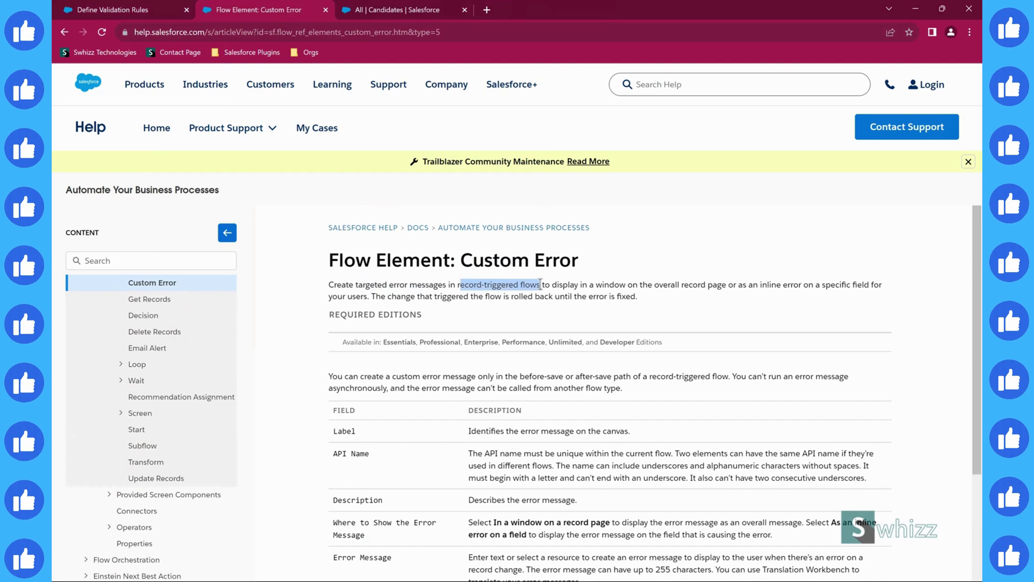
{"action": "left_click", "coordinate": [602, 284]}
- Highlight the window-on-record-page and inline-error-on-a-field phrases and the rollback sentence
{"action": "double_click", "coordinate": [602, 285]}
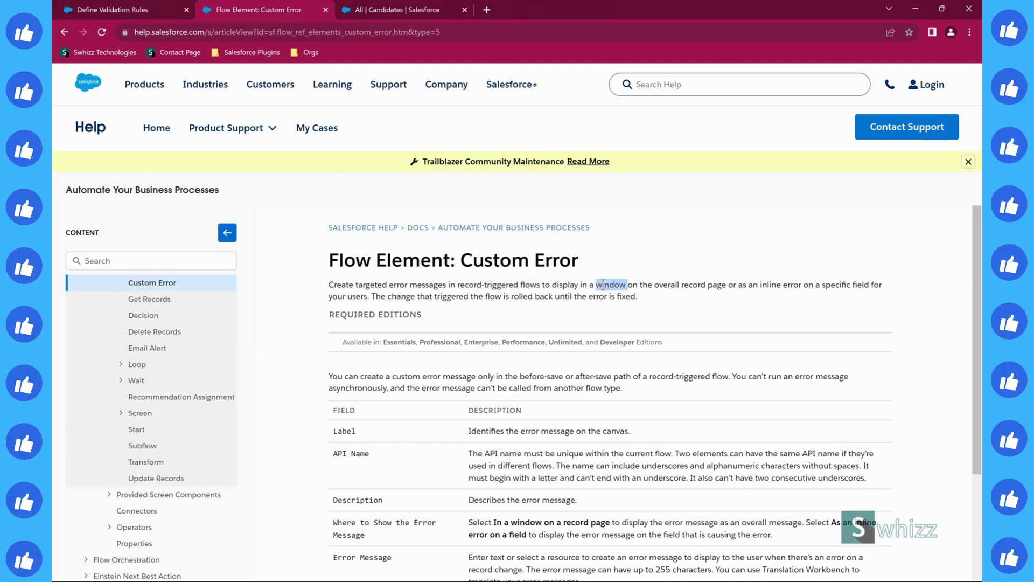
{"action": "double_click", "coordinate": [667, 285]}
{"action": "double_click", "coordinate": [716, 285]}
{"action": "left_click_drag", "start_coordinate": [726, 285], "coordinate": [546, 284]}
{"action": "left_click_drag", "start_coordinate": [736, 284], "coordinate": [883, 293]}
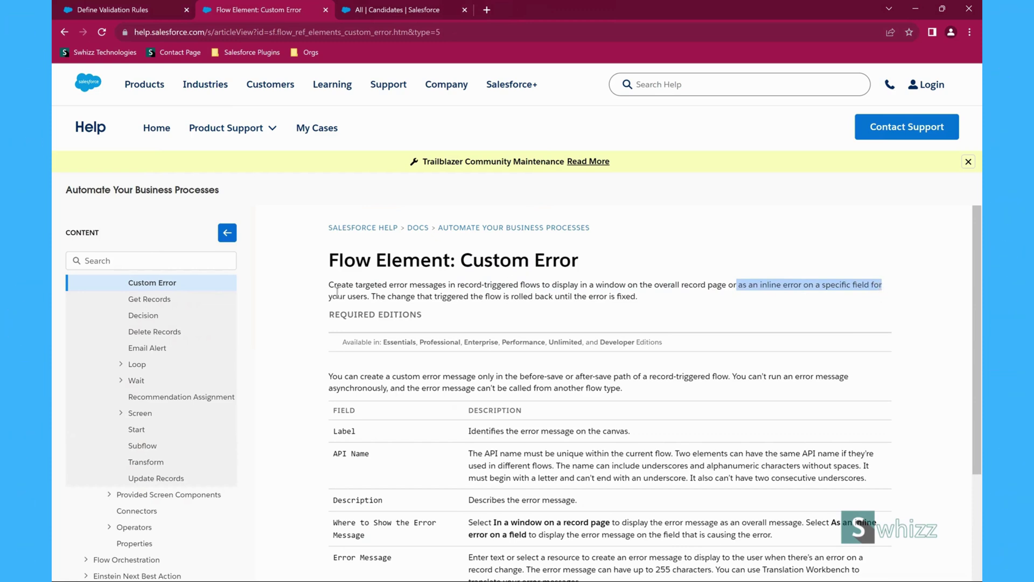
{"action": "left_click_drag", "start_coordinate": [332, 296], "coordinate": [495, 298]}
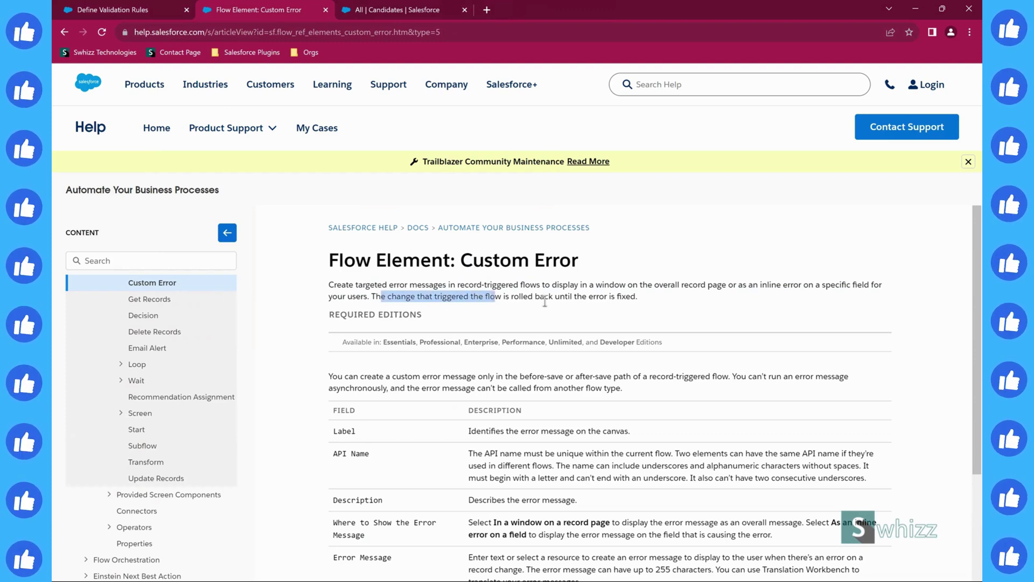
{"action": "left_click_drag", "start_coordinate": [641, 299], "coordinate": [371, 299]}
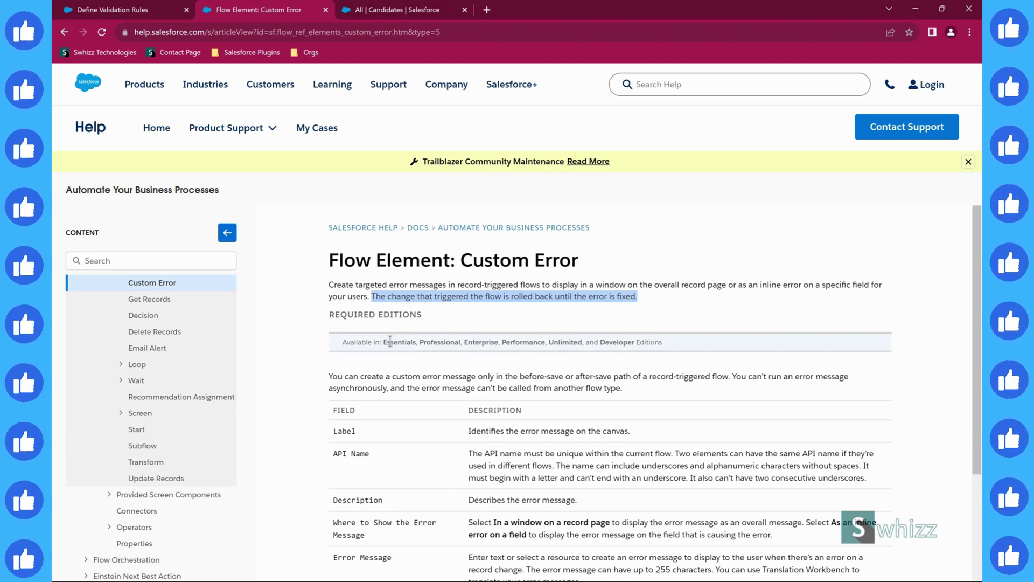
- Highlight 'rolled back' in the intro, then return to the All Candidates list
{"action": "left_click", "coordinate": [498, 309]}
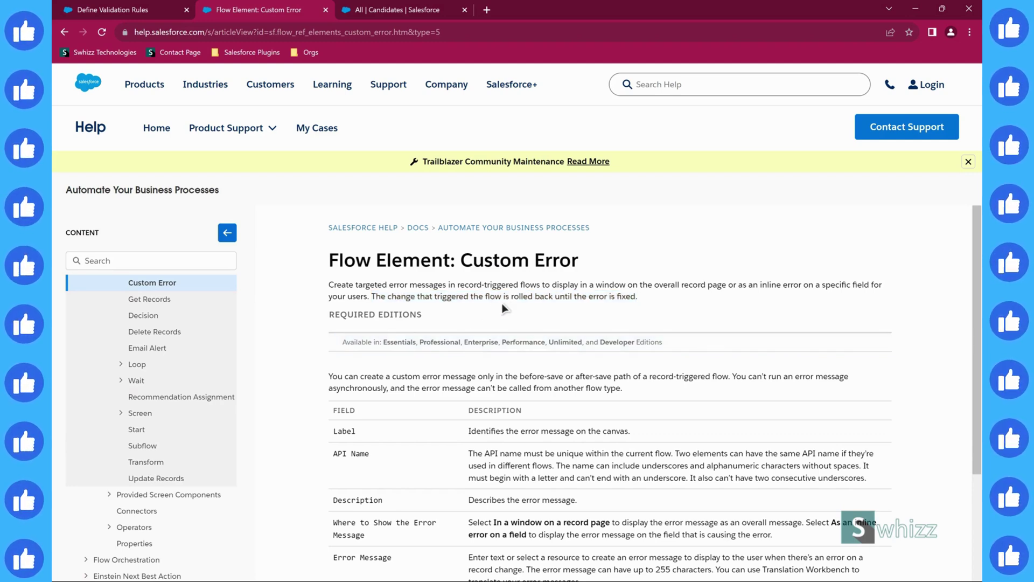
{"action": "left_click_drag", "start_coordinate": [512, 297], "coordinate": [552, 299]}
{"action": "left_click", "coordinate": [579, 304]}
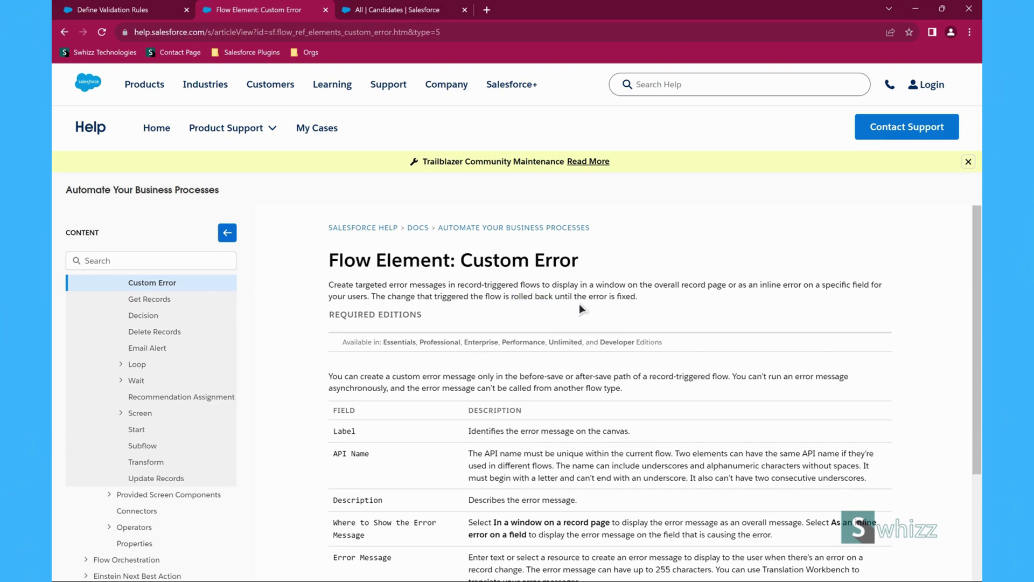
{"action": "left_click", "coordinate": [388, 9]}
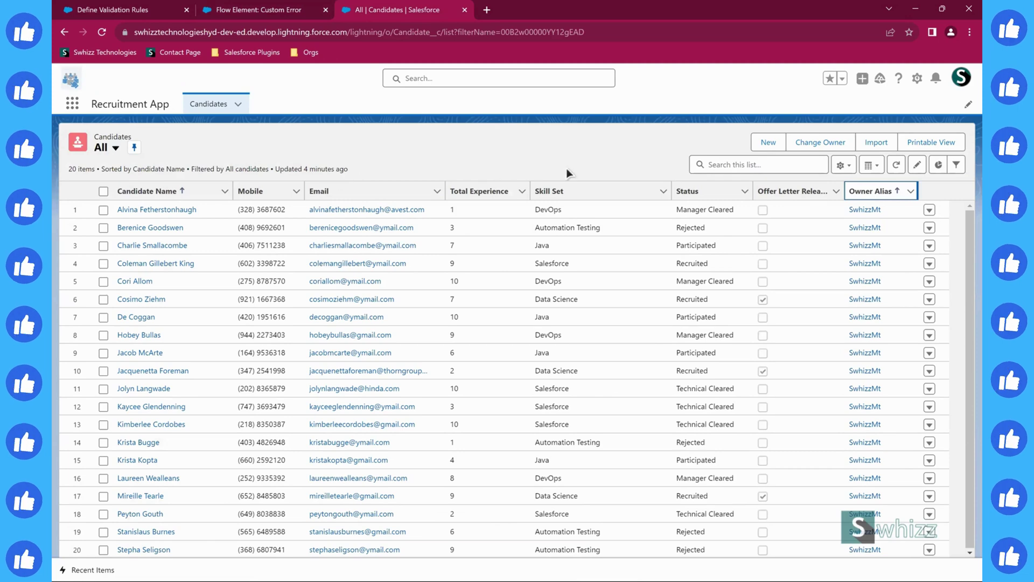
- Start a new Candidate with the candidate's name, mobile number, e-mail, Java skill set and 7 years' experience
{"action": "left_click", "coordinate": [766, 143]}
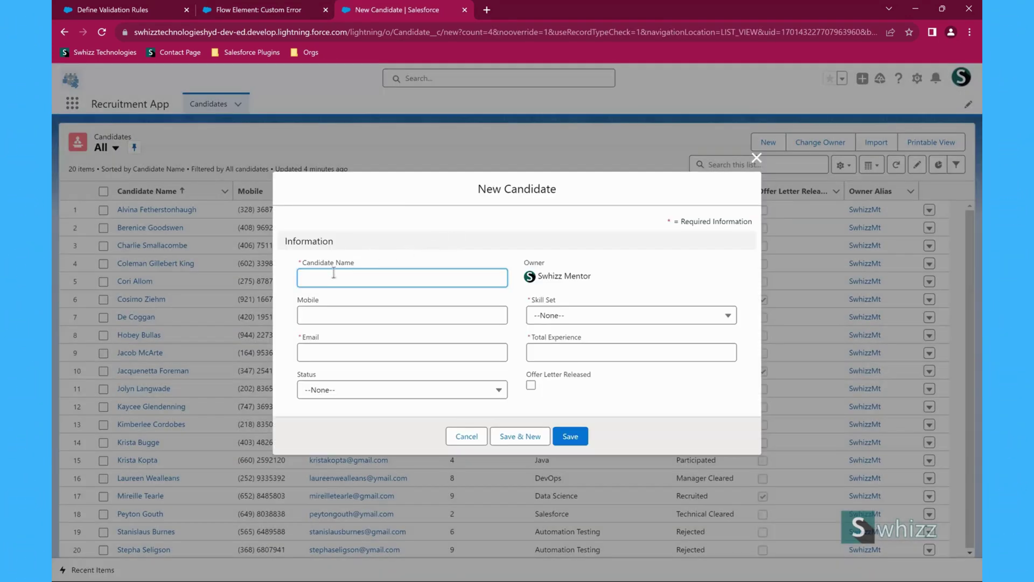
{"action": "left_click", "coordinate": [329, 276]}
{"action": "type", "text": "JOhn"}
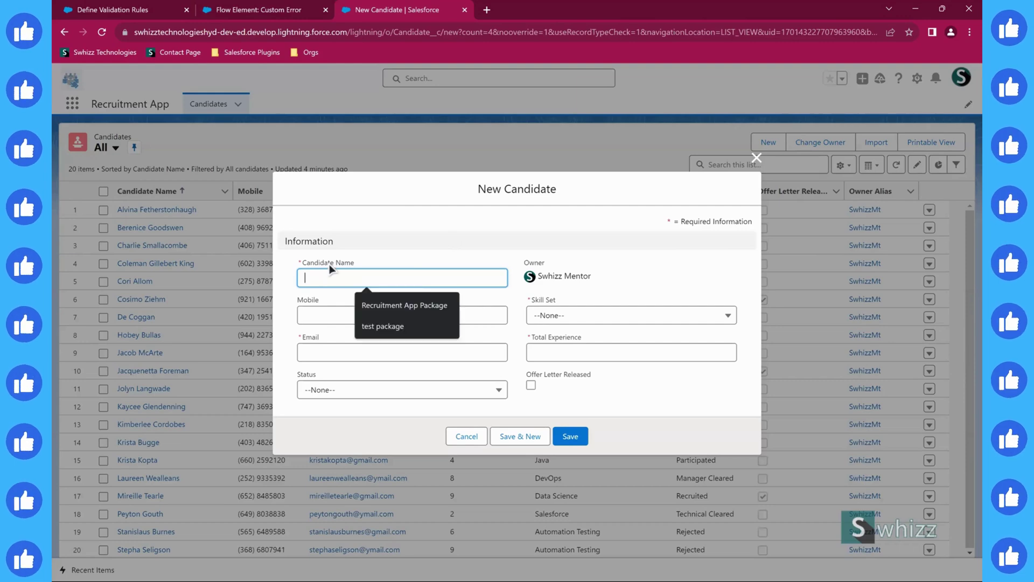
{"action": "key", "text": "BackSpace"}
{"action": "key", "text": "BackSpace"}
{"action": "key", "text": "BackSpace"}
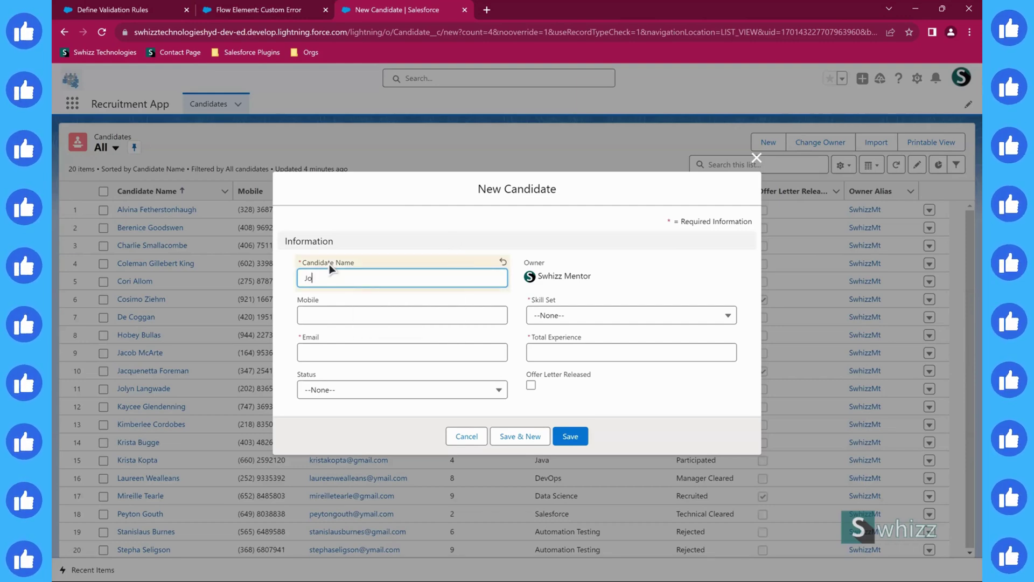
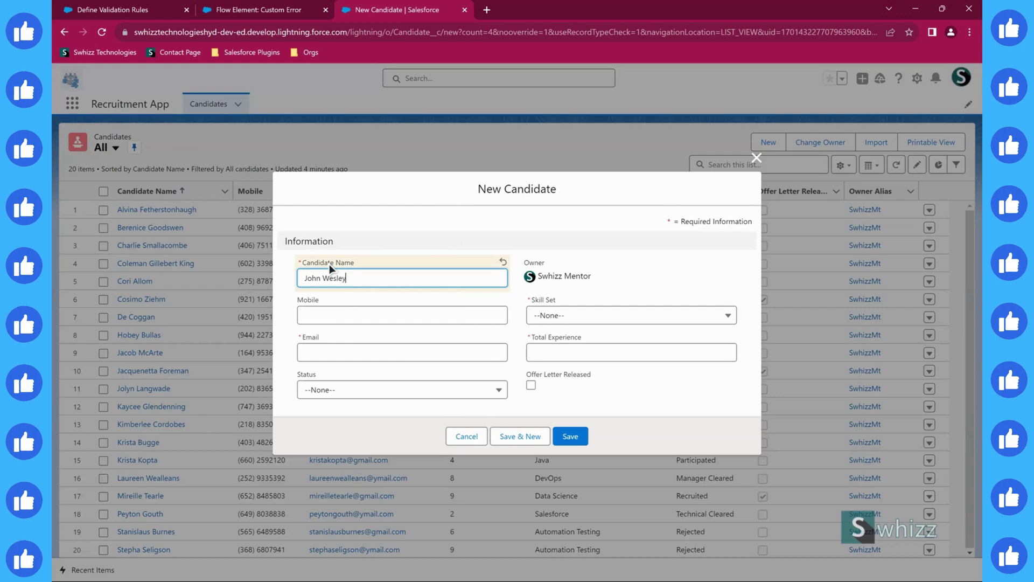
{"action": "key", "text": "Tab"}
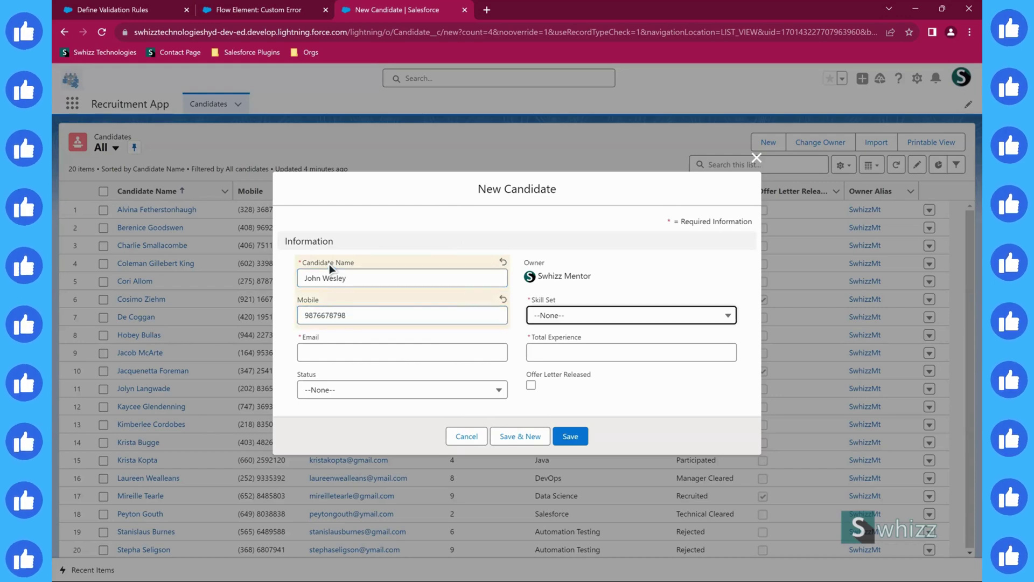
{"action": "key", "text": "Down"}
{"action": "key", "text": "Down"}
{"action": "key", "text": "Return"}
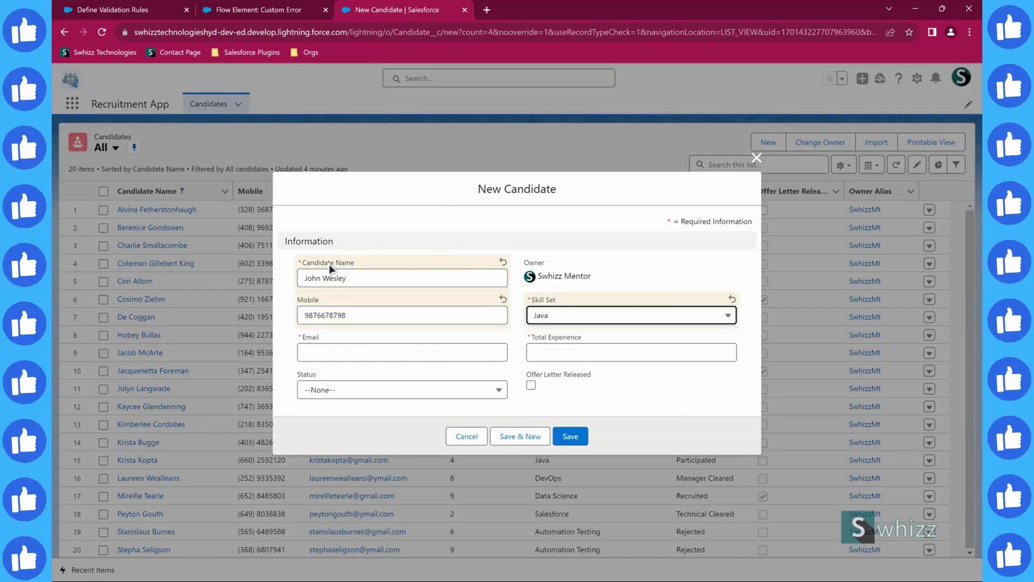
{"action": "key", "text": "Tab"}
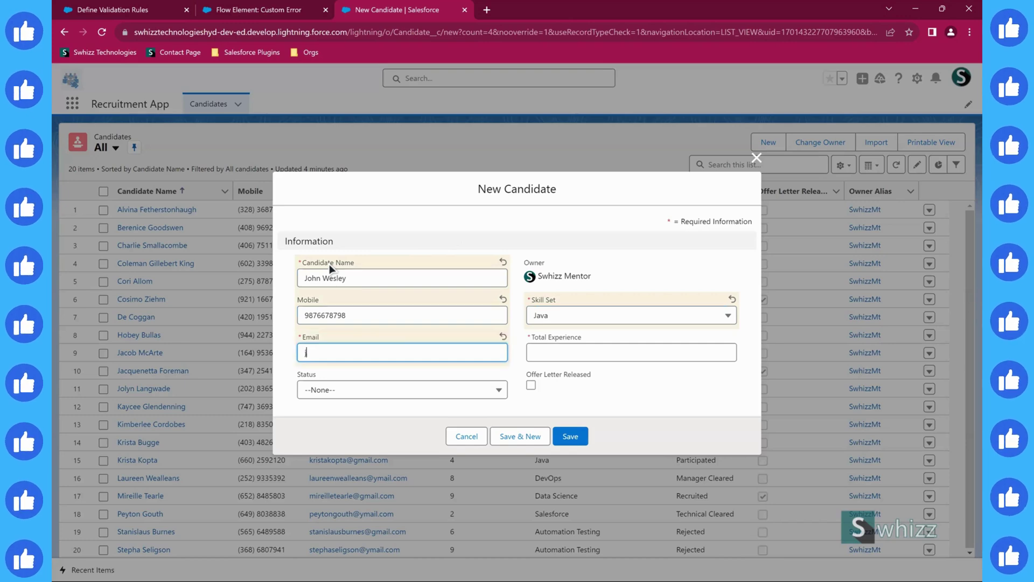
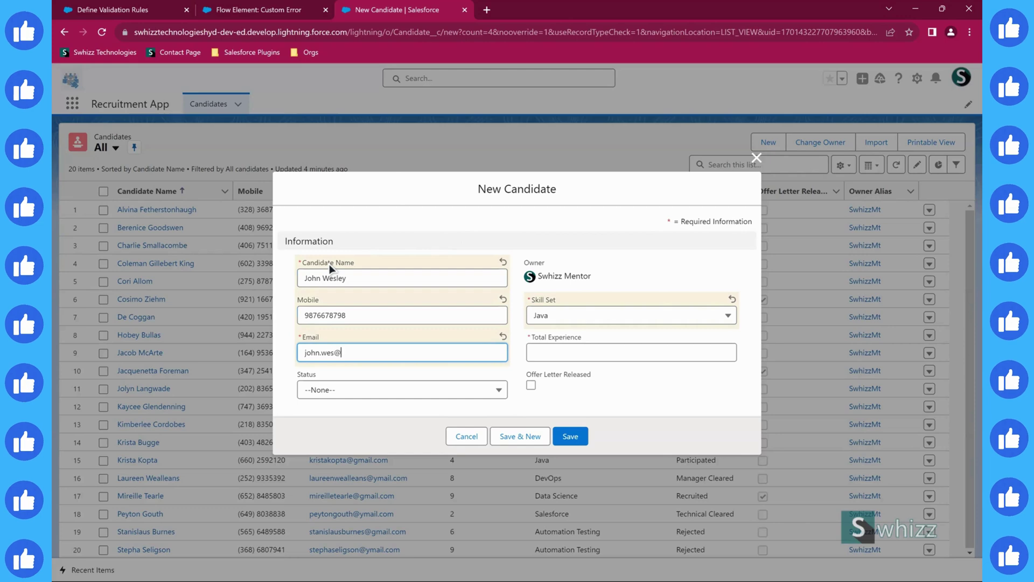
{"action": "key", "text": "Tab"}
{"action": "type", "text": "7"}
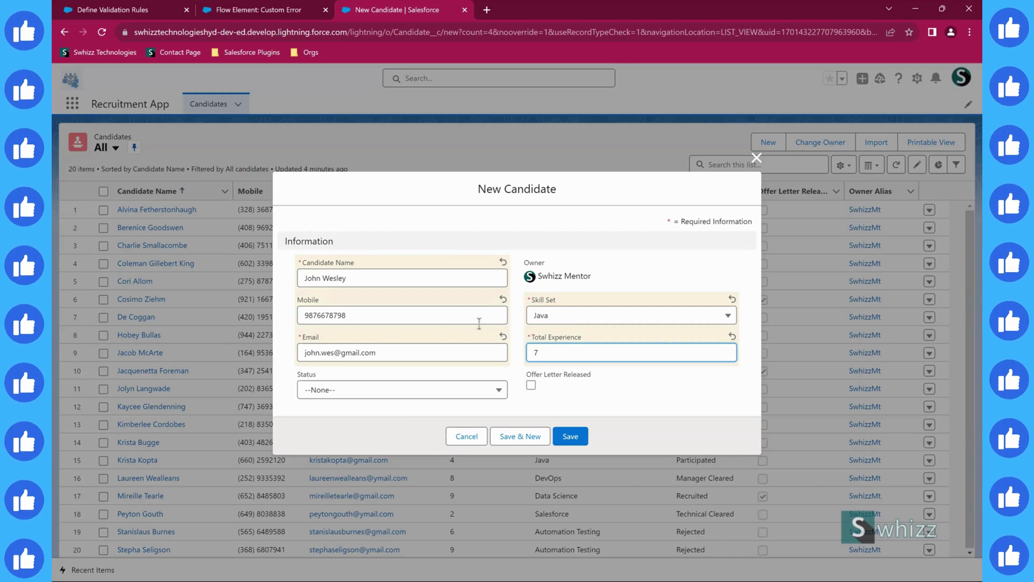
- Set Status to Participated, tick Offer Letter Released, and save the candidate
{"action": "left_click", "coordinate": [314, 390]}
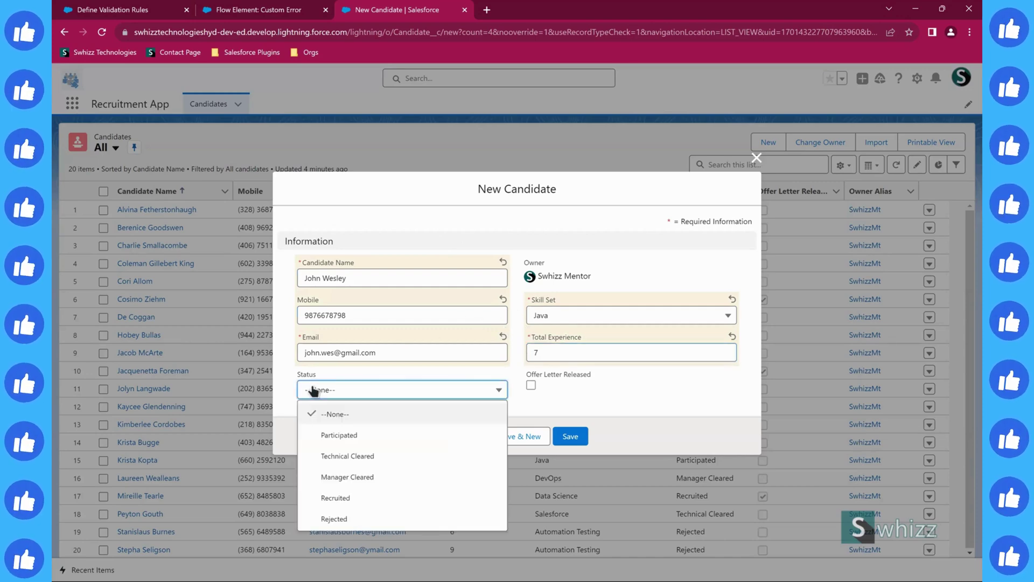
{"action": "left_click", "coordinate": [324, 436]}
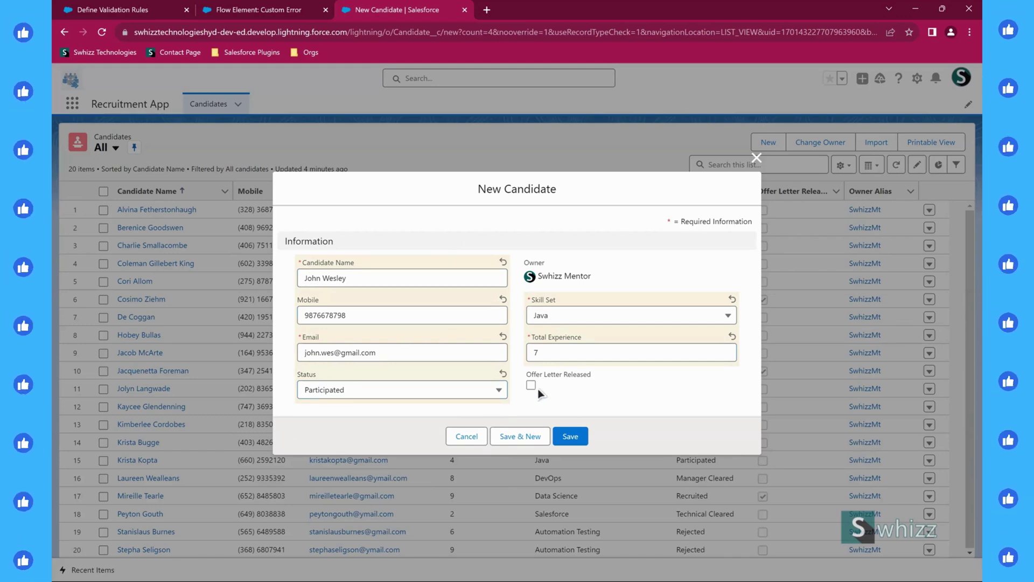
{"action": "left_click_drag", "start_coordinate": [587, 380], "coordinate": [602, 380]}
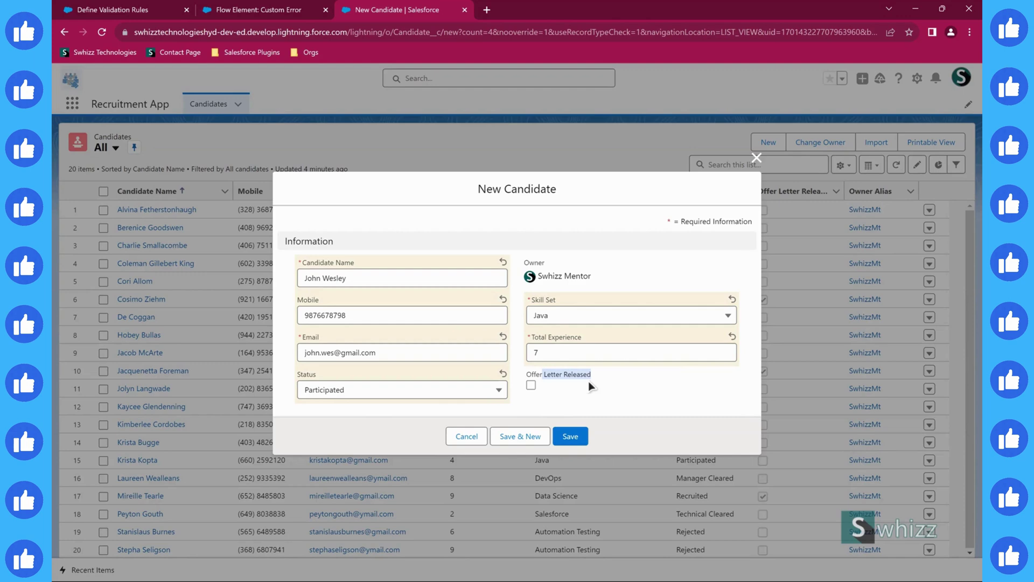
{"action": "left_click", "coordinate": [478, 394]}
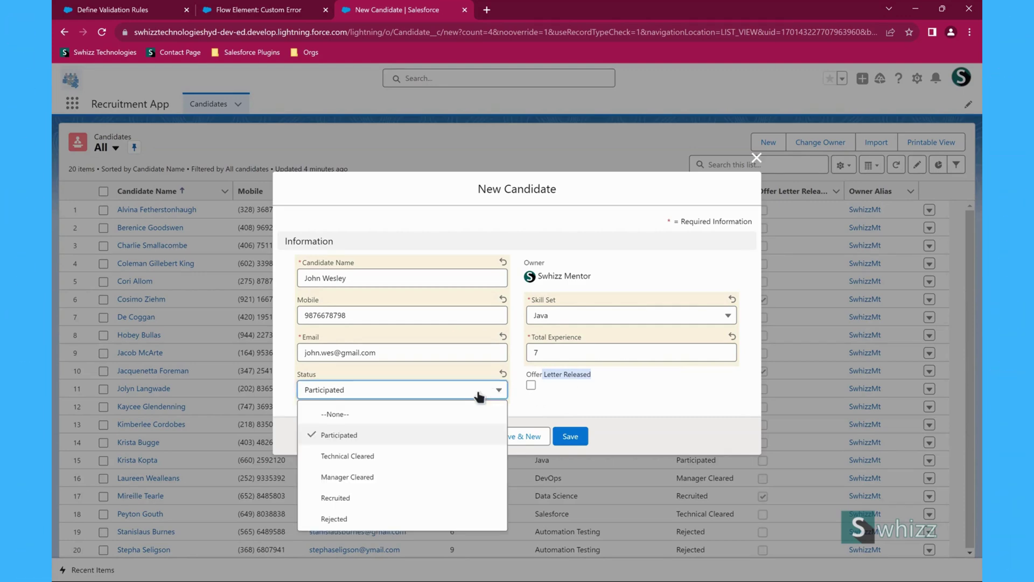
{"action": "left_click", "coordinate": [434, 497]}
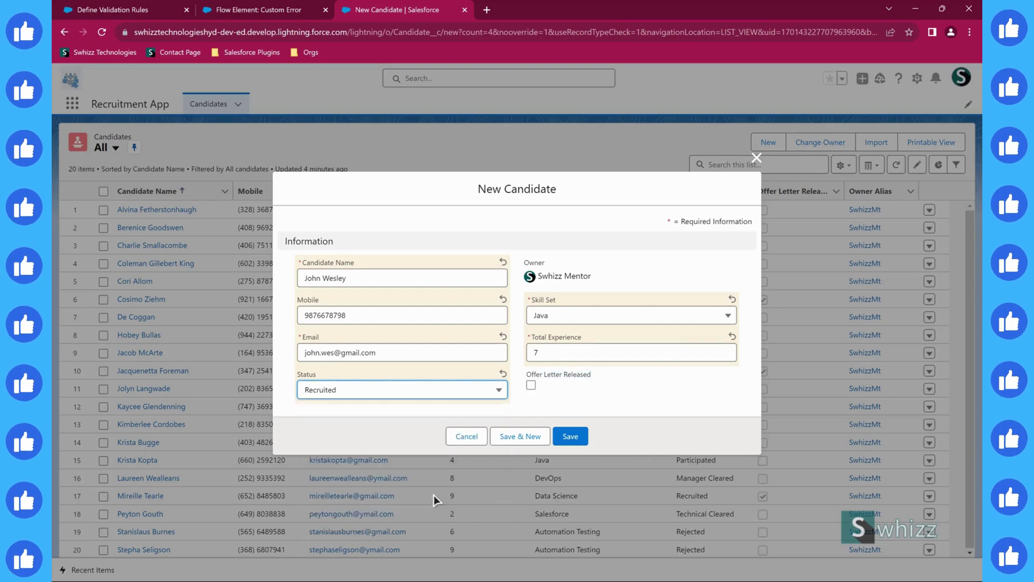
{"action": "left_click", "coordinate": [530, 385]}
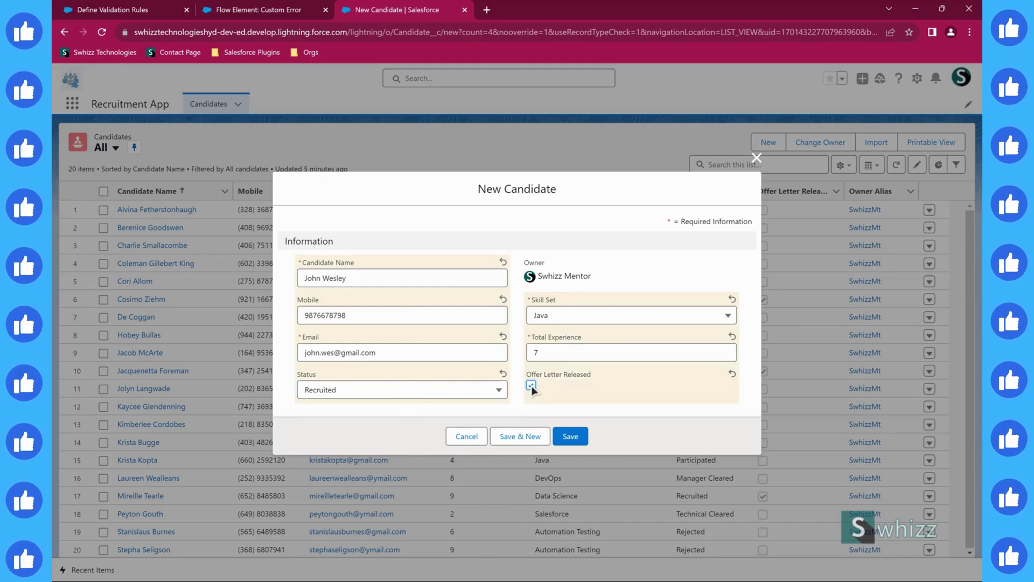
{"action": "left_click", "coordinate": [452, 389]}
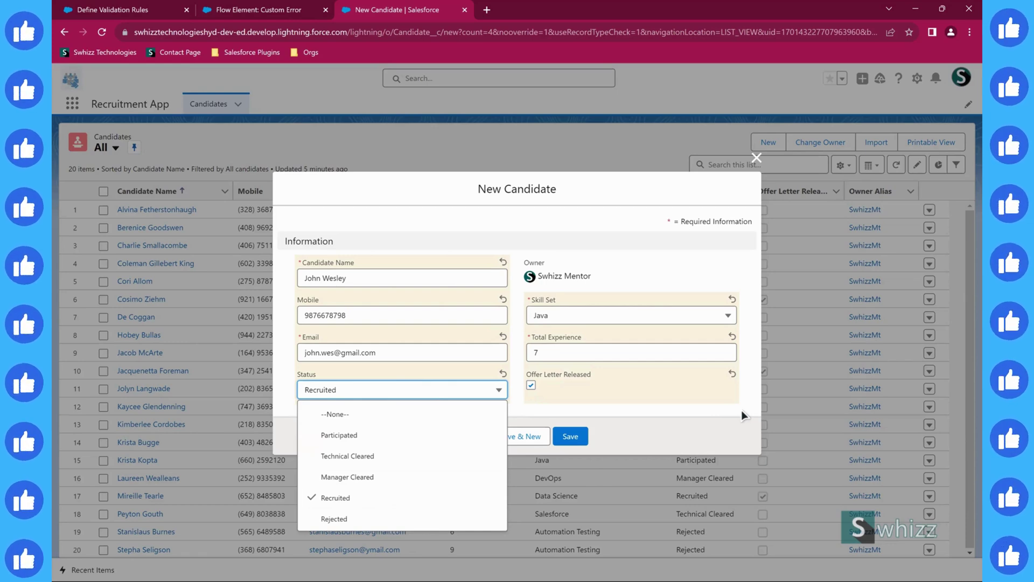
{"action": "left_click", "coordinate": [666, 422]}
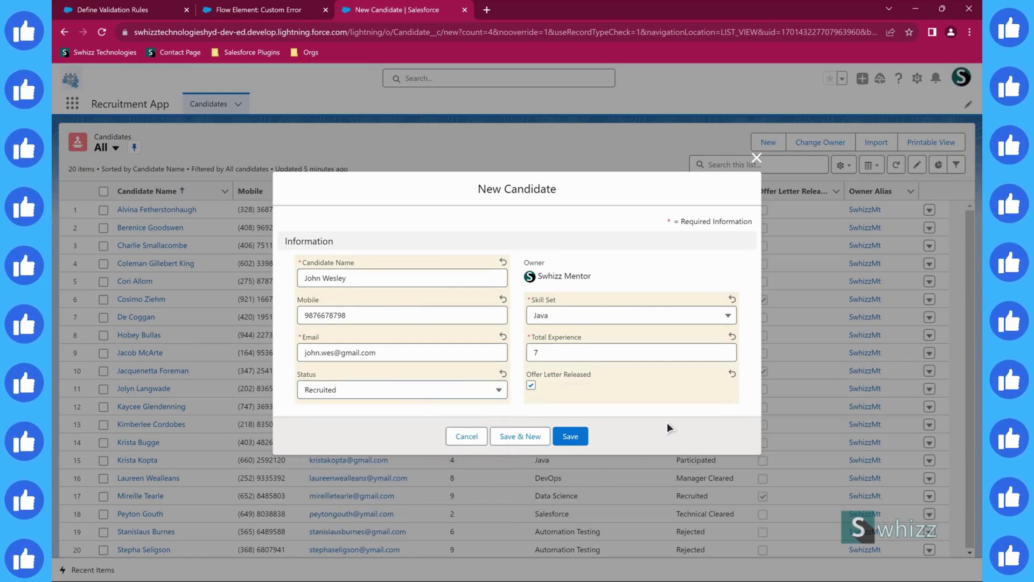
{"action": "left_click", "coordinate": [496, 391]}
{"action": "left_click", "coordinate": [369, 431]}
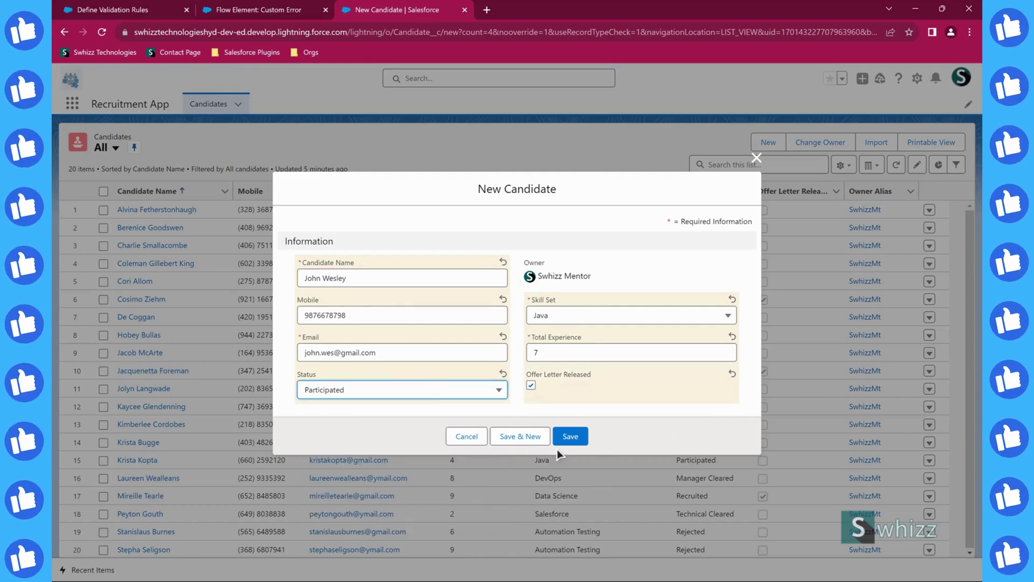
{"action": "left_click", "coordinate": [560, 440]}
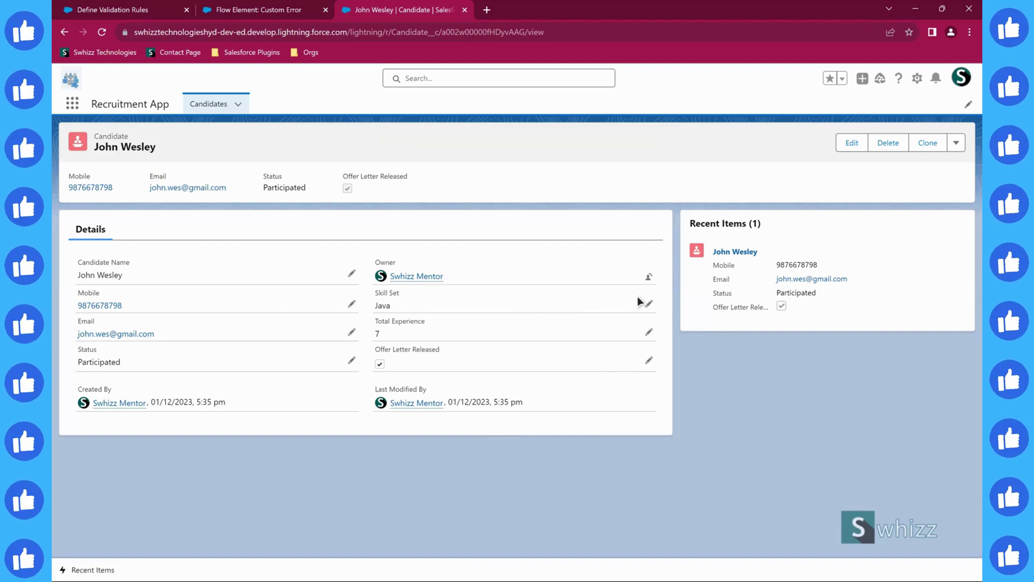
- Open Setup Home in a new tab from the gear menu
{"action": "left_click", "coordinate": [917, 79]}
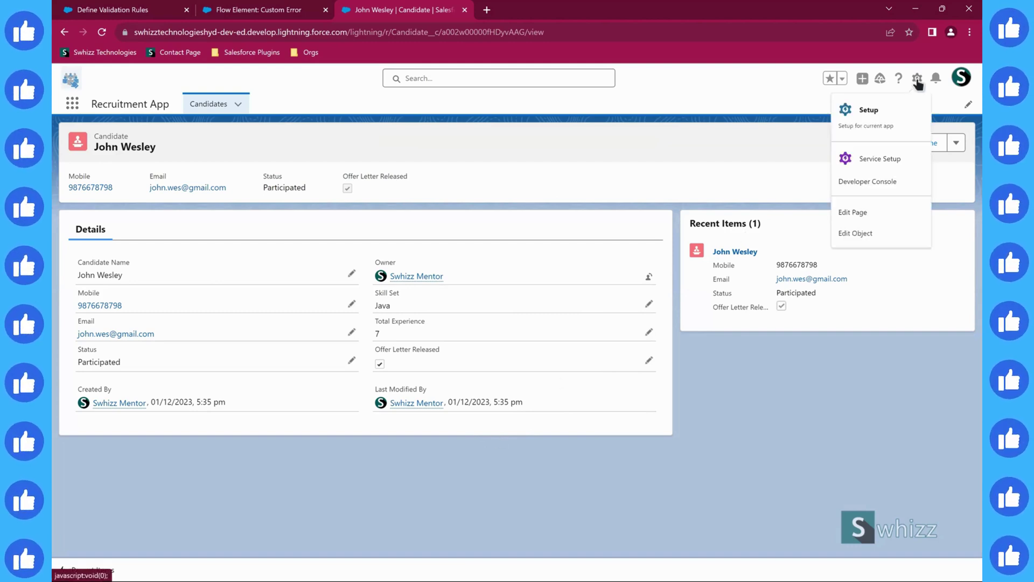
{"action": "left_click", "coordinate": [863, 117]}
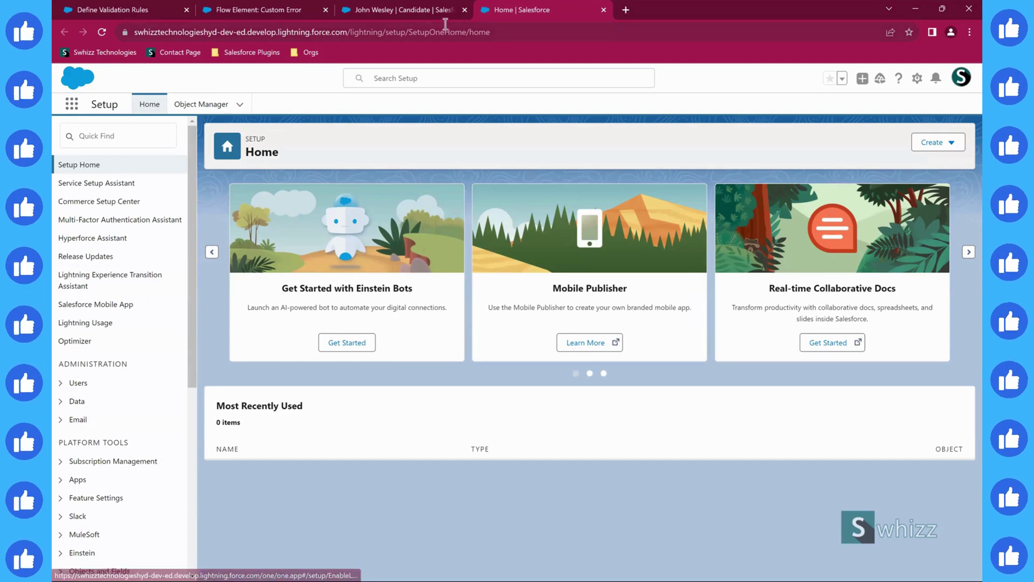
- Expand Process Automation in the Setup sidebar and go to Flows
{"action": "scroll", "coordinate": [79, 386], "scroll_direction": "down", "scroll_amount": 4}
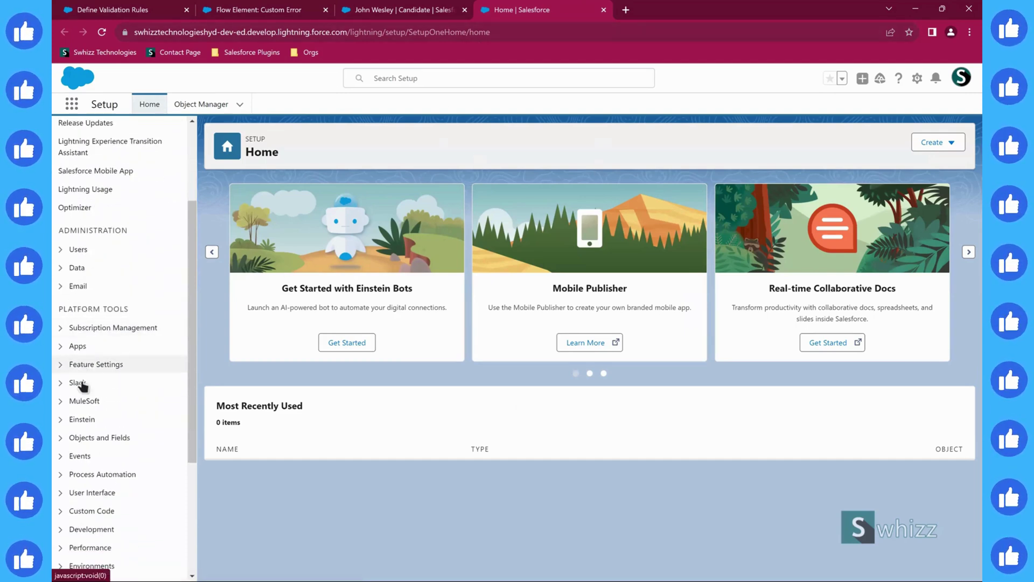
{"action": "left_click", "coordinate": [61, 376]}
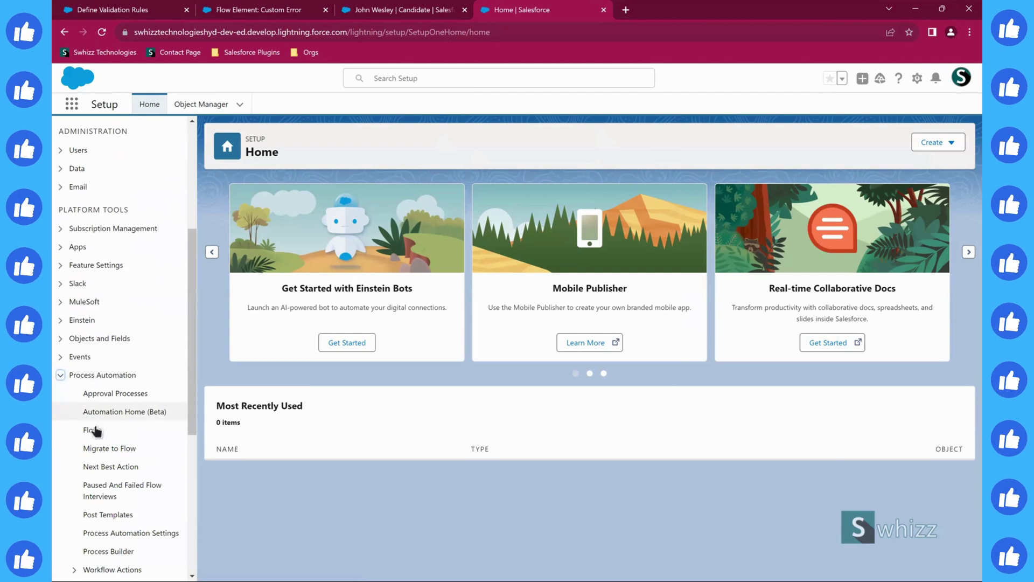
{"action": "left_click", "coordinate": [142, 431]}
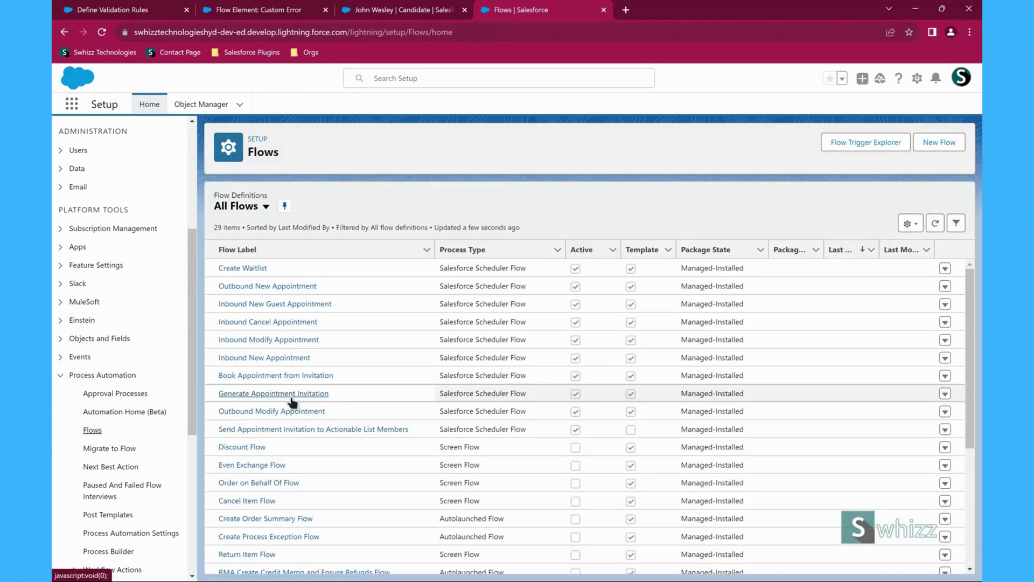
- Create a new flow of type Record-Triggered Flow
{"action": "left_click", "coordinate": [942, 142]}
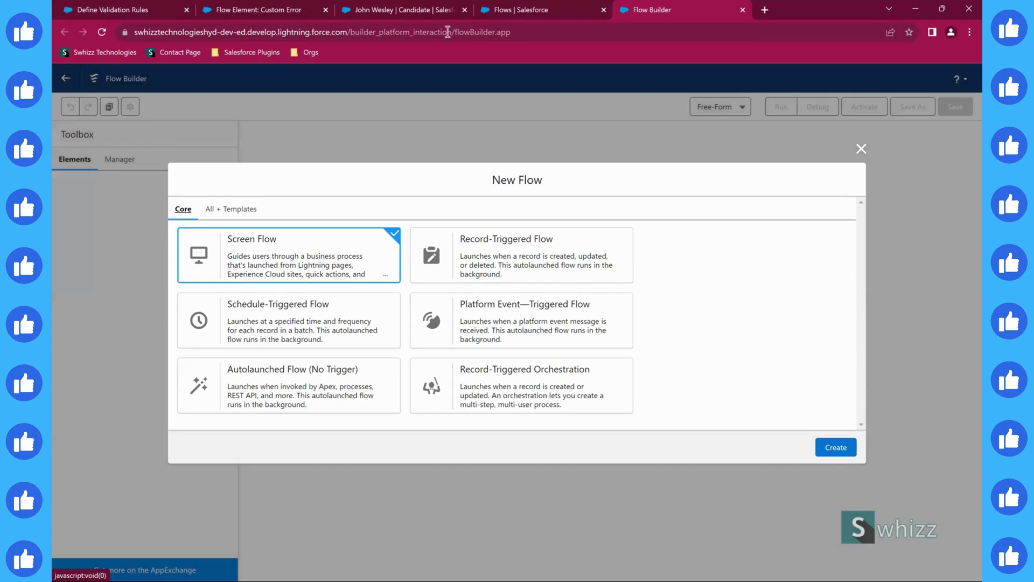
{"action": "left_click", "coordinate": [392, 11]}
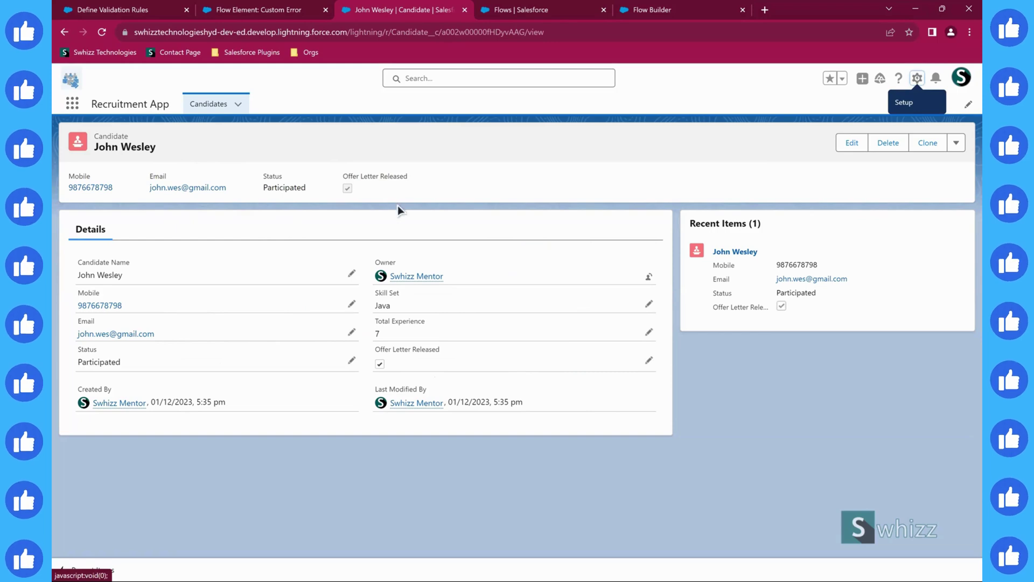
{"action": "left_click", "coordinate": [641, 10]}
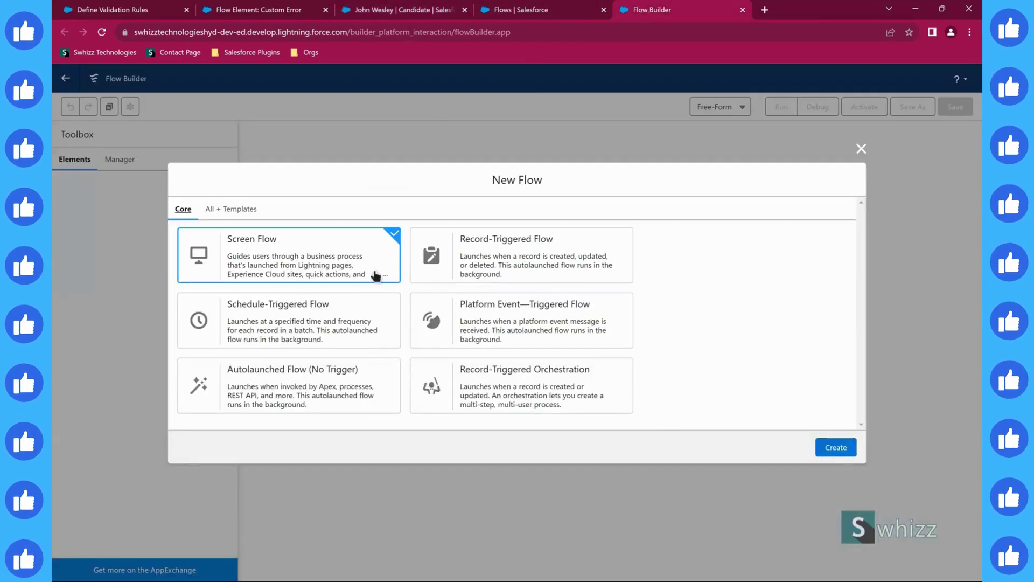
{"action": "left_click", "coordinate": [517, 256]}
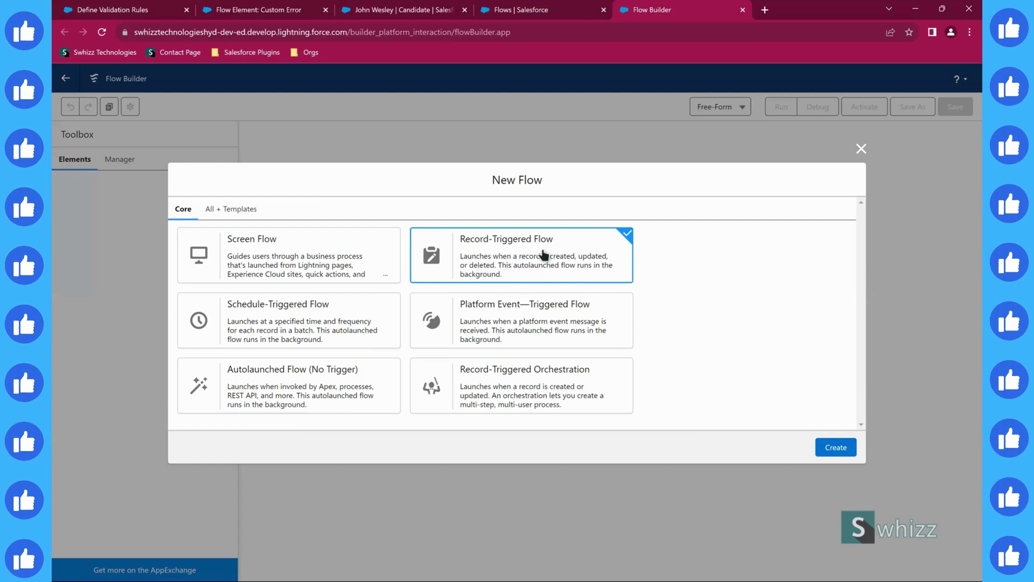
{"action": "left_click", "coordinate": [820, 447]}
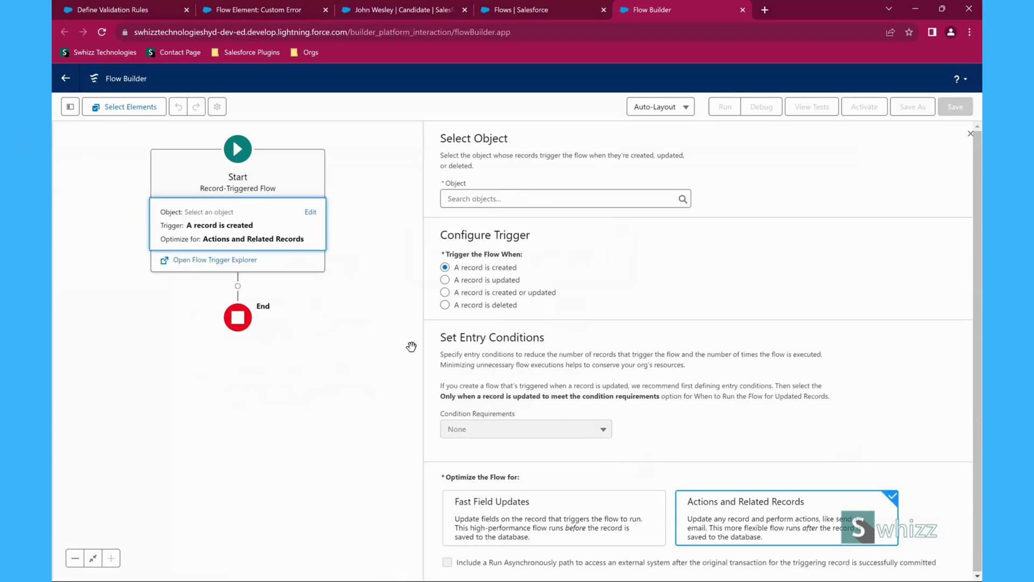
- Trigger the flow when Candidate records are created or updated, requiring all conditions to be met
{"action": "double_click", "coordinate": [541, 139]}
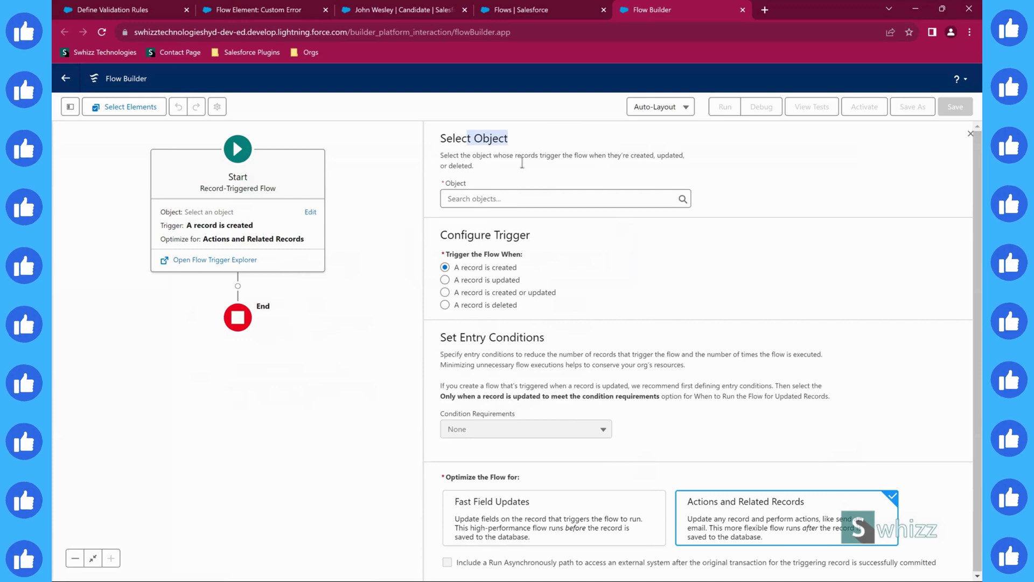
{"action": "left_click", "coordinate": [498, 199]}
{"action": "type", "text": "Candi"}
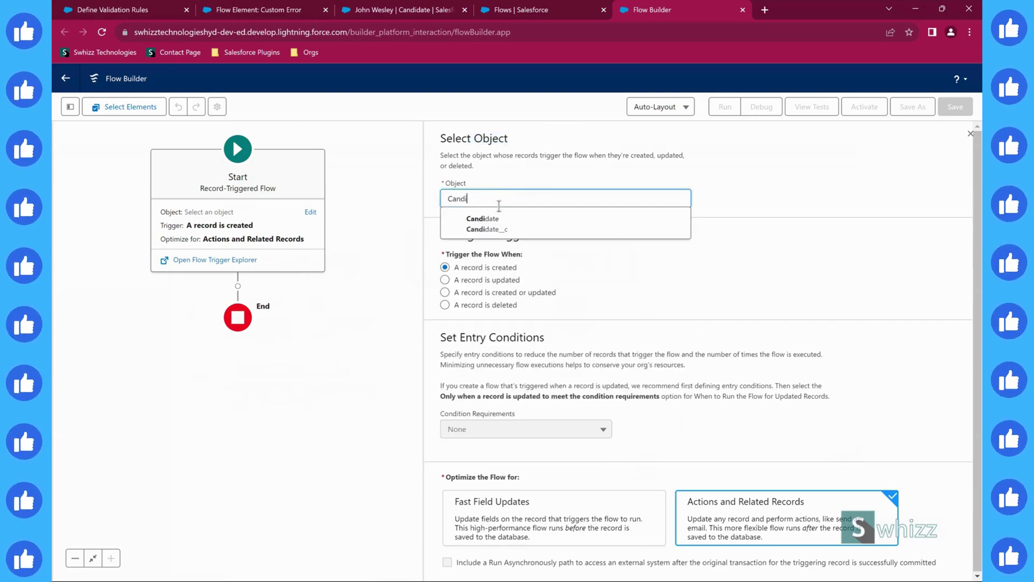
{"action": "left_click", "coordinate": [496, 223]}
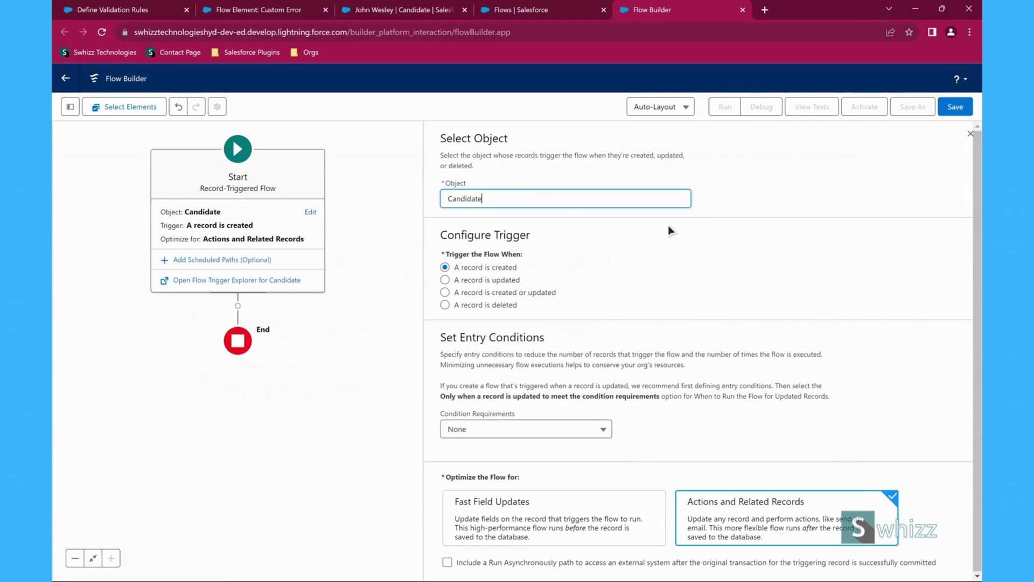
{"action": "left_click", "coordinate": [668, 227]}
{"action": "left_click", "coordinate": [445, 292]}
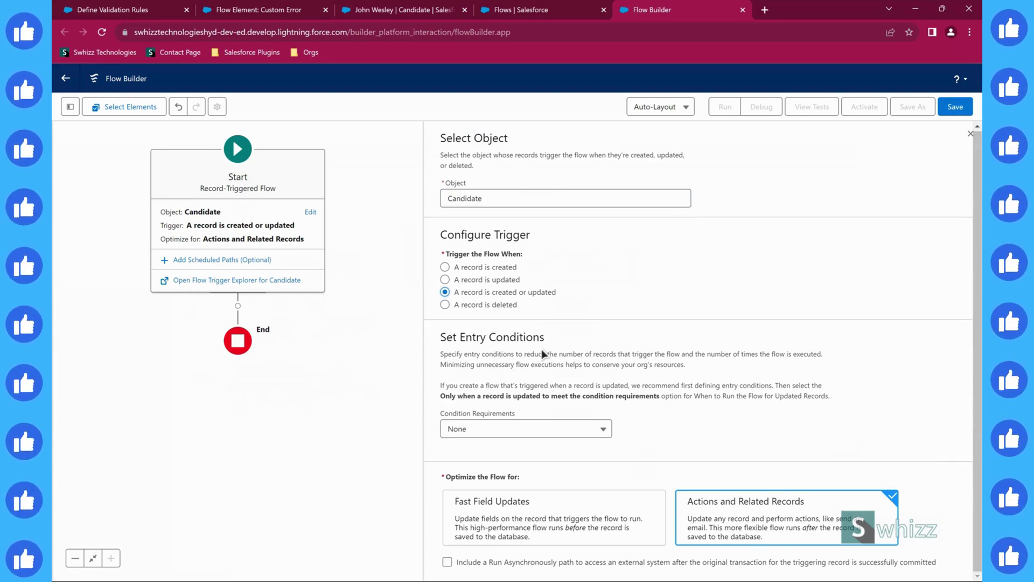
{"action": "left_click", "coordinate": [518, 432]}
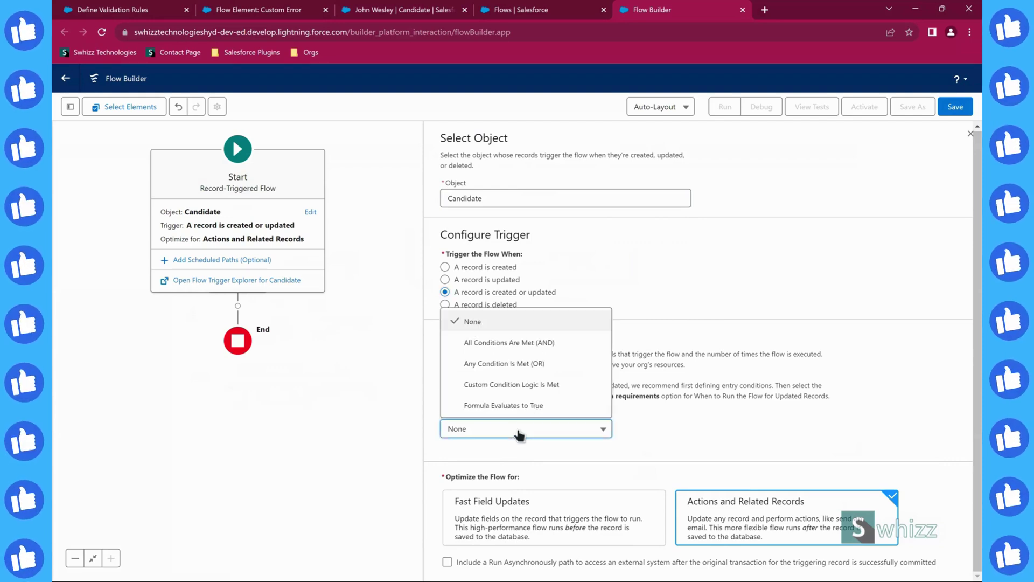
{"action": "left_click", "coordinate": [526, 343]}
- Add the entry condition Status__c Does Not Equal Recruited
{"action": "scroll", "coordinate": [633, 380], "scroll_direction": "down", "scroll_amount": 3}
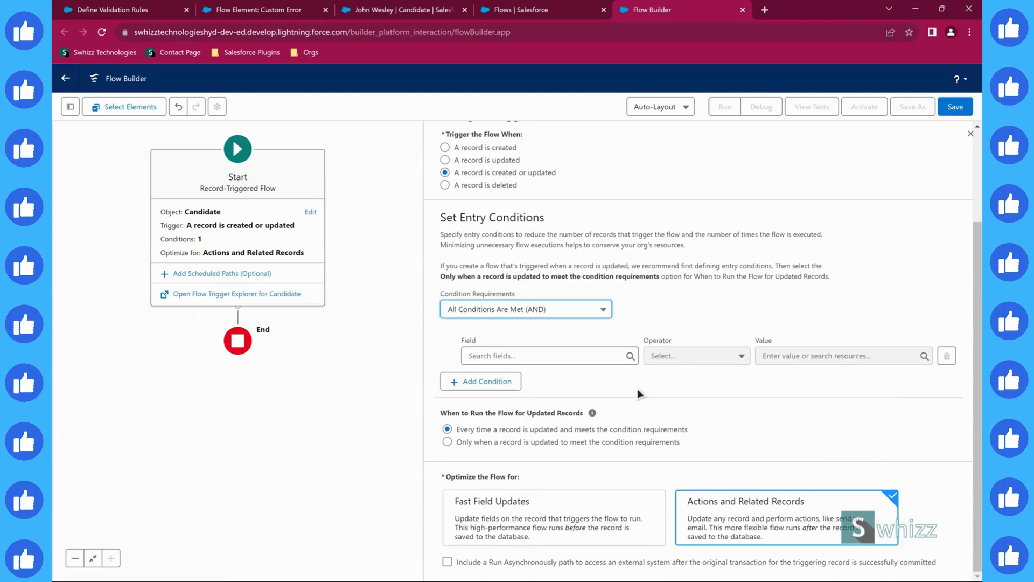
{"action": "left_click", "coordinate": [533, 355]}
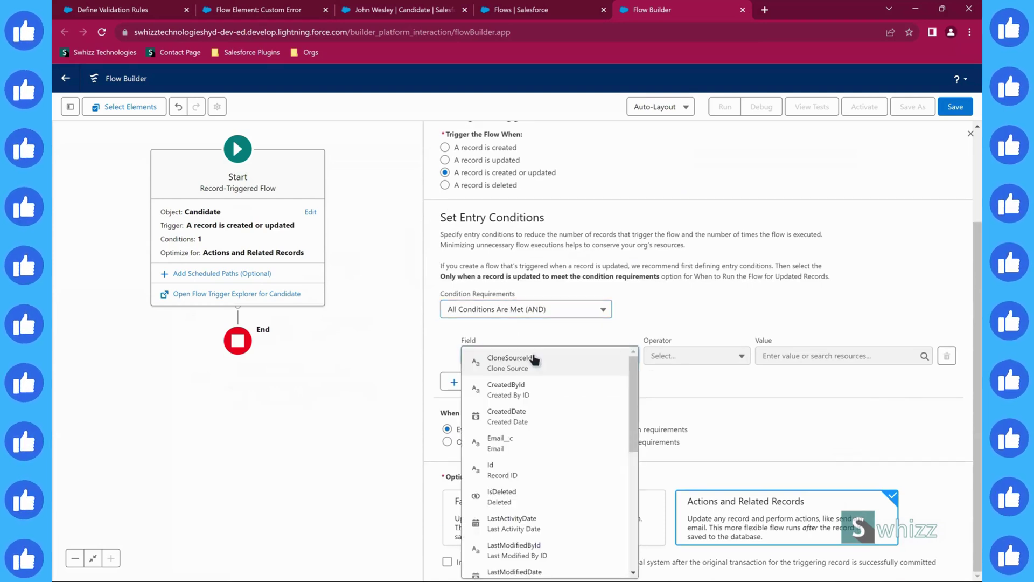
{"action": "scroll", "coordinate": [533, 392], "scroll_direction": "down", "scroll_amount": 5}
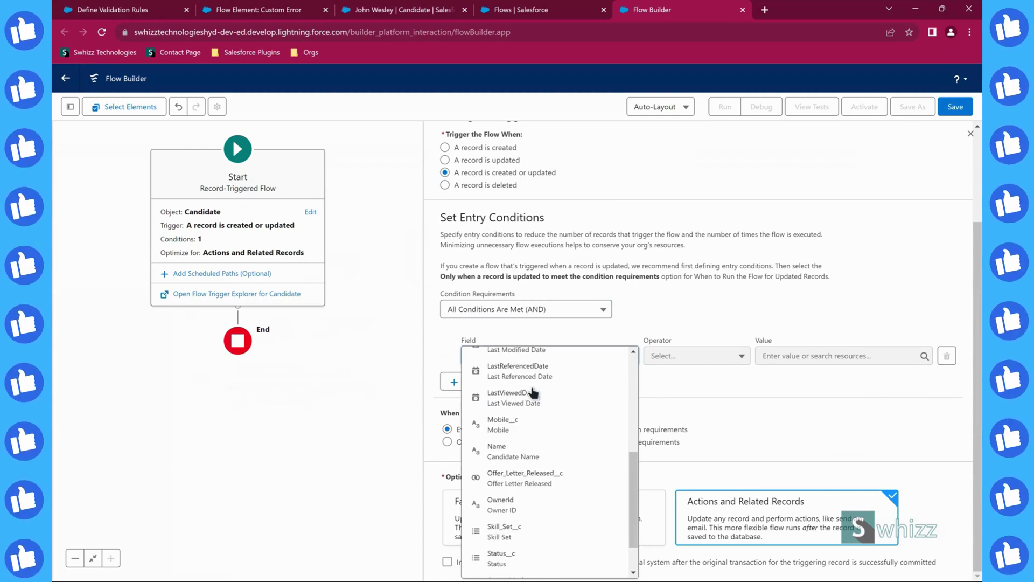
{"action": "scroll", "coordinate": [533, 392], "scroll_direction": "down", "scroll_amount": 2}
{"action": "left_click", "coordinate": [516, 515]}
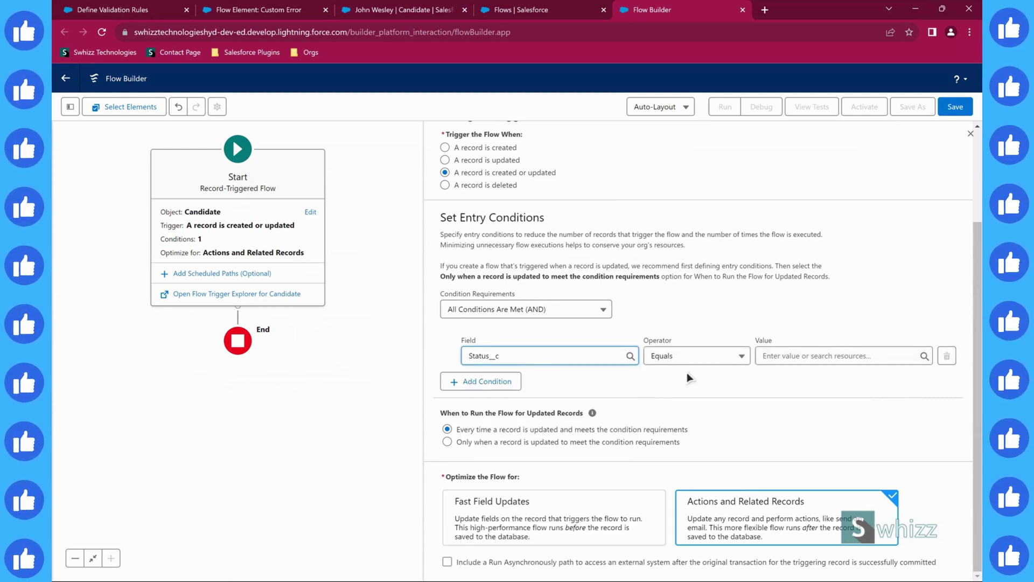
{"action": "left_click", "coordinate": [802, 356]}
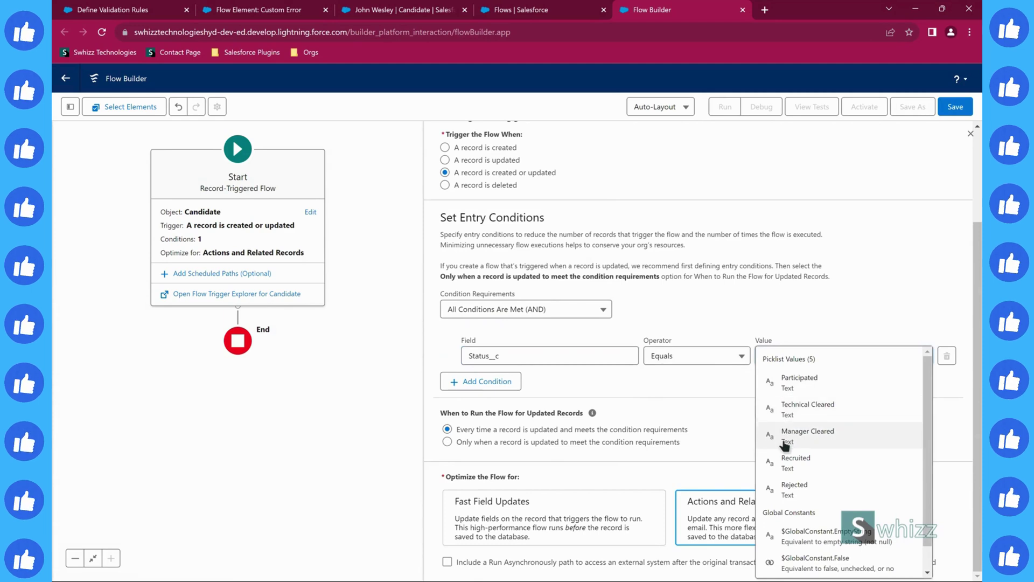
{"action": "left_click", "coordinate": [669, 357]}
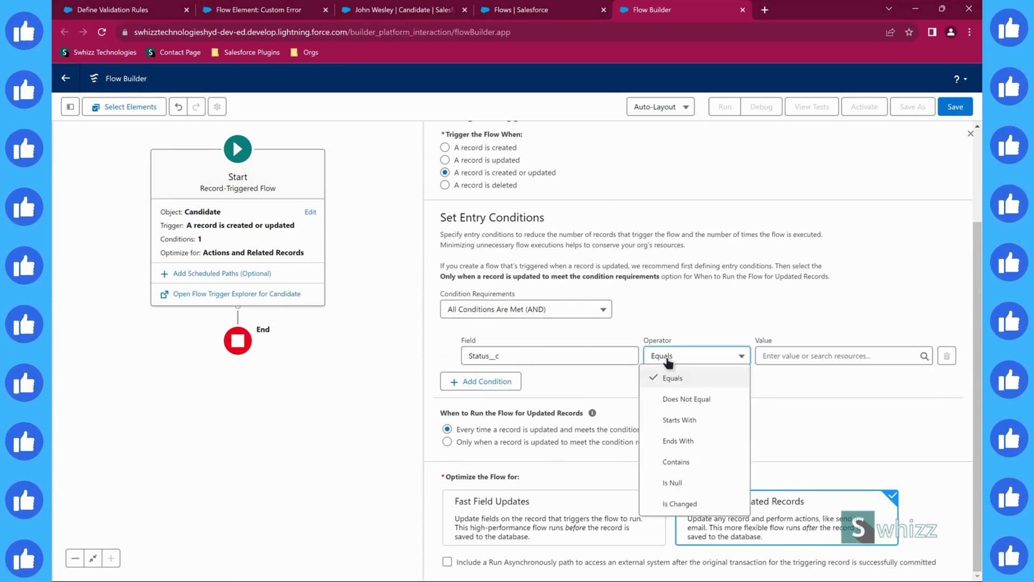
{"action": "left_click", "coordinate": [673, 401]}
{"action": "left_click", "coordinate": [773, 356]}
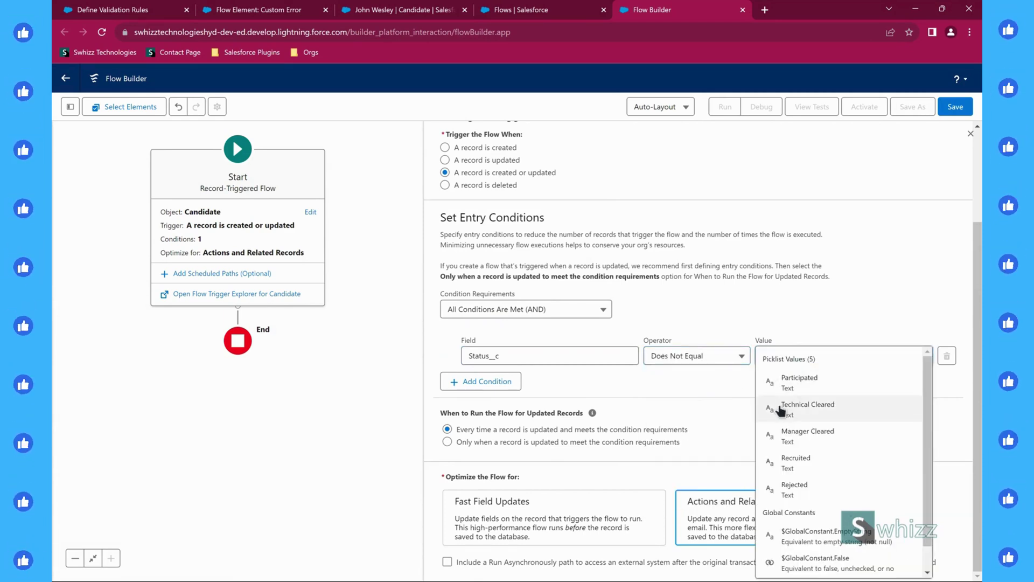
{"action": "left_click", "coordinate": [792, 462]}
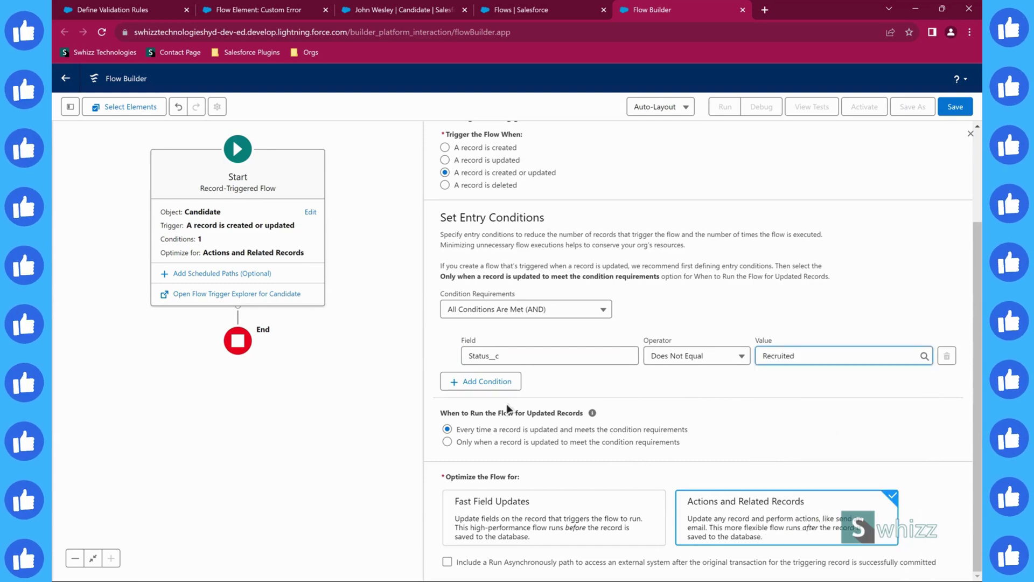
- Add a second entry condition: Offer_Letter_Released__c Equals {!$GlobalConstant.True}
{"action": "left_click", "coordinate": [488, 383]}
{"action": "left_click", "coordinate": [488, 392]}
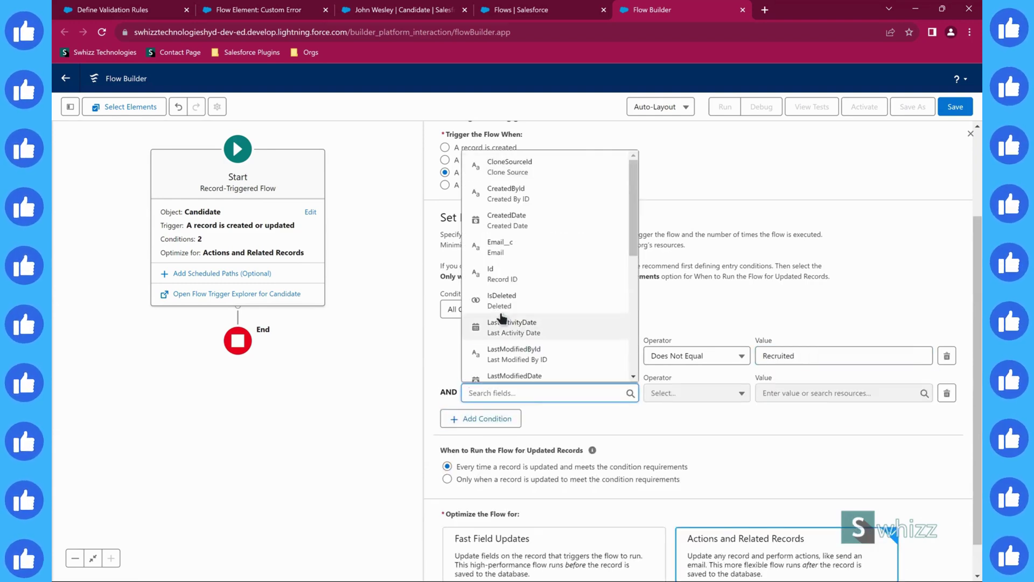
{"action": "scroll", "coordinate": [502, 274], "scroll_direction": "down", "scroll_amount": 3}
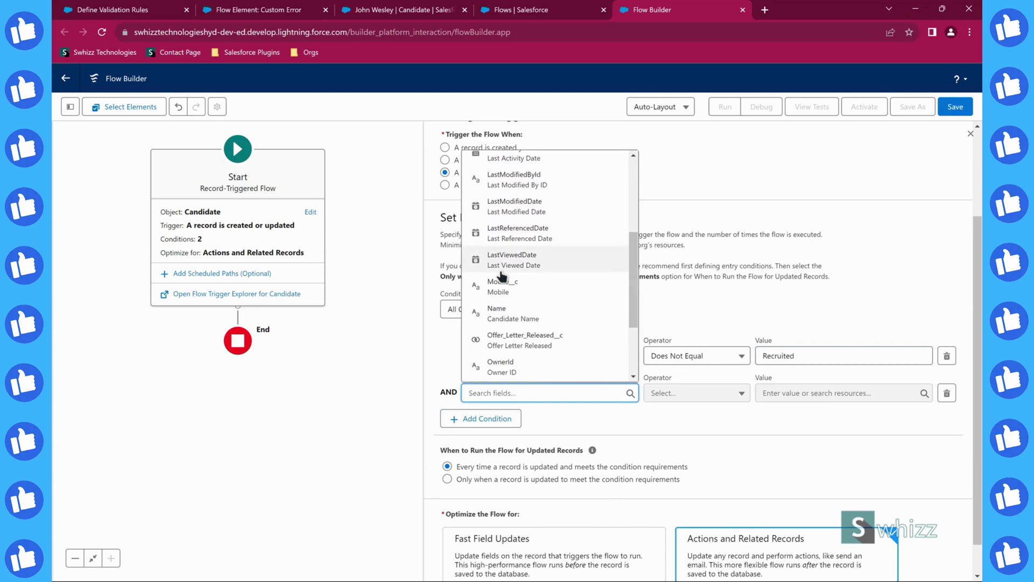
{"action": "left_click", "coordinate": [502, 339]}
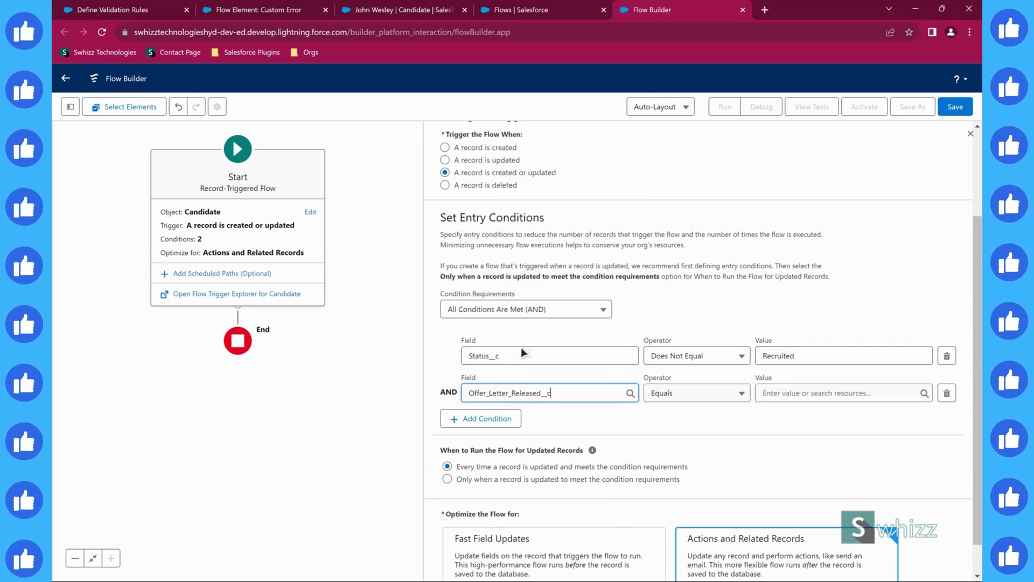
{"action": "left_click", "coordinate": [793, 397]}
{"action": "left_click", "coordinate": [803, 451]}
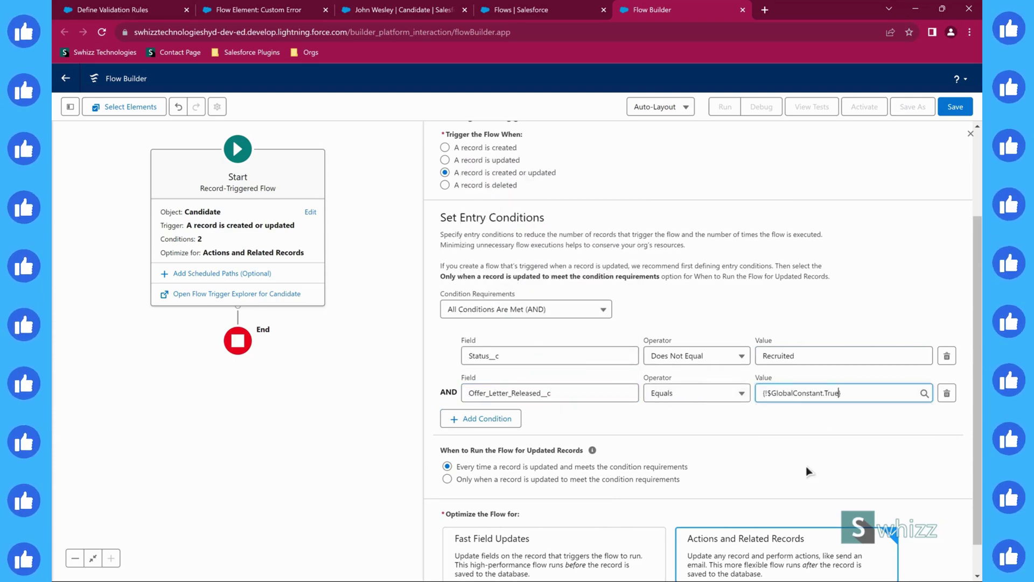
{"action": "left_click", "coordinate": [721, 448]}
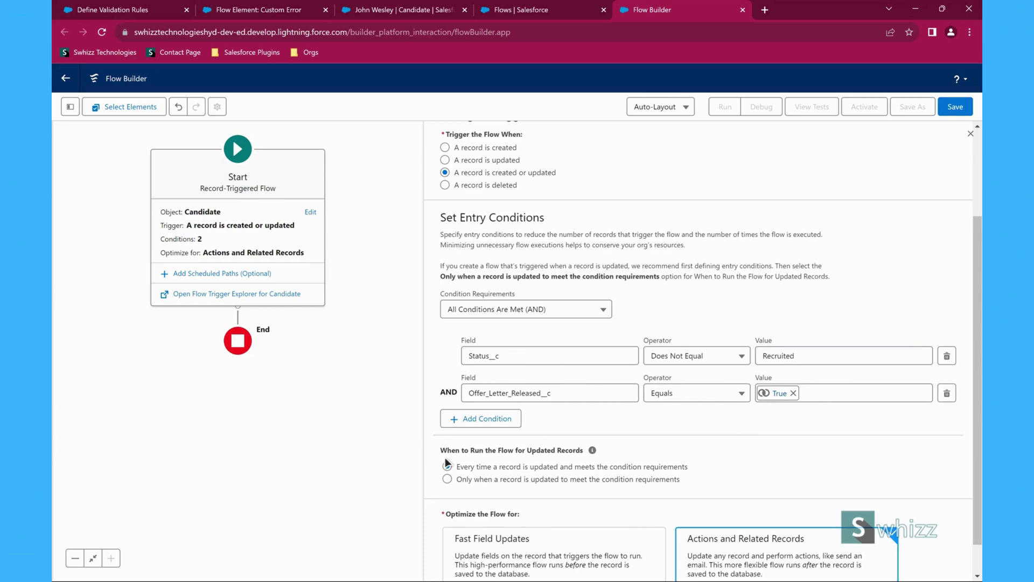
- Review the run and optimization options, then close the Start element's trigger settings
{"action": "left_click_drag", "start_coordinate": [446, 461], "coordinate": [557, 461]}
{"action": "left_click", "coordinate": [548, 449]}
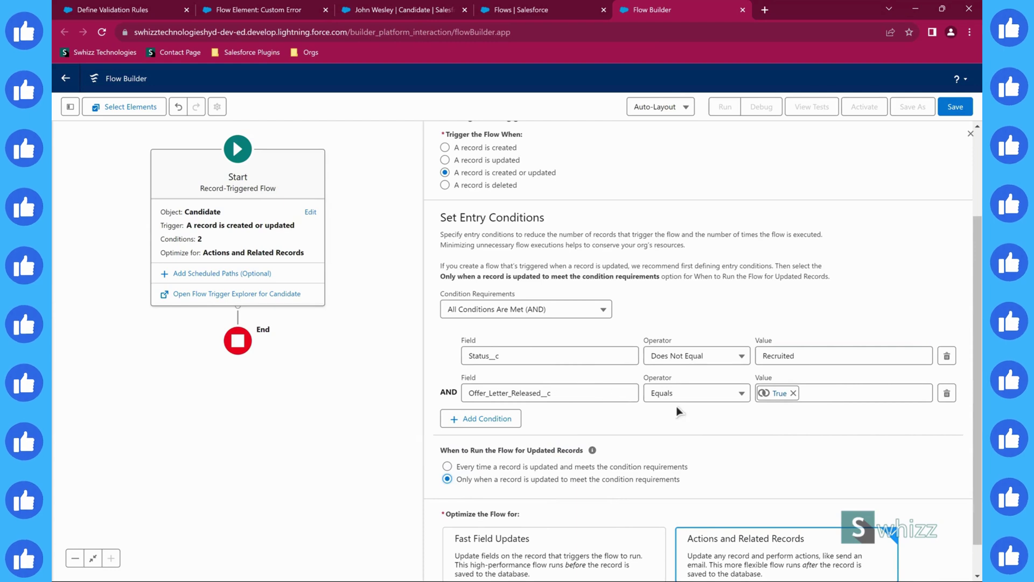
{"action": "scroll", "coordinate": [678, 411], "scroll_direction": "down", "scroll_amount": 1}
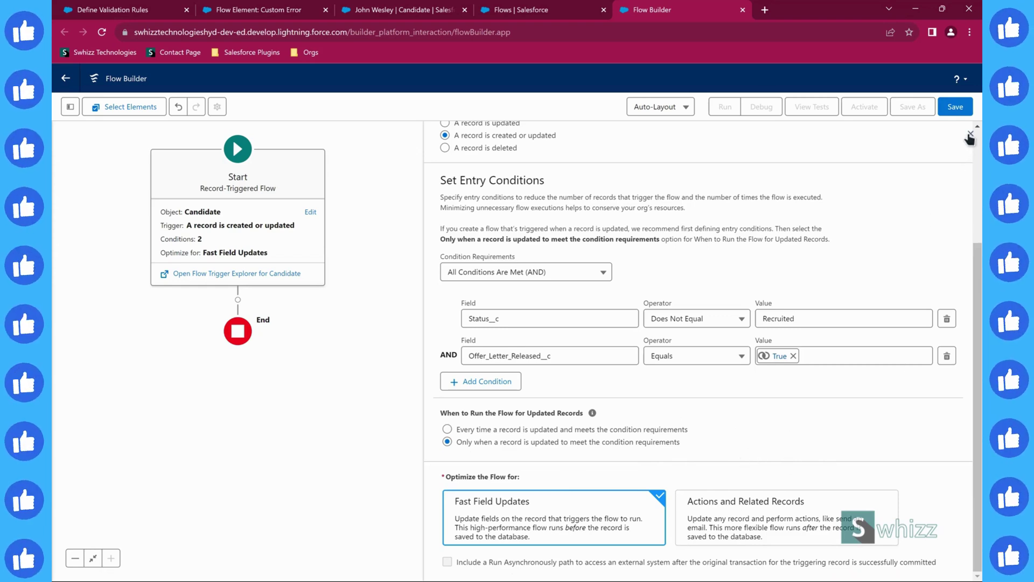
{"action": "scroll", "coordinate": [872, 215], "scroll_direction": "up", "scroll_amount": 3}
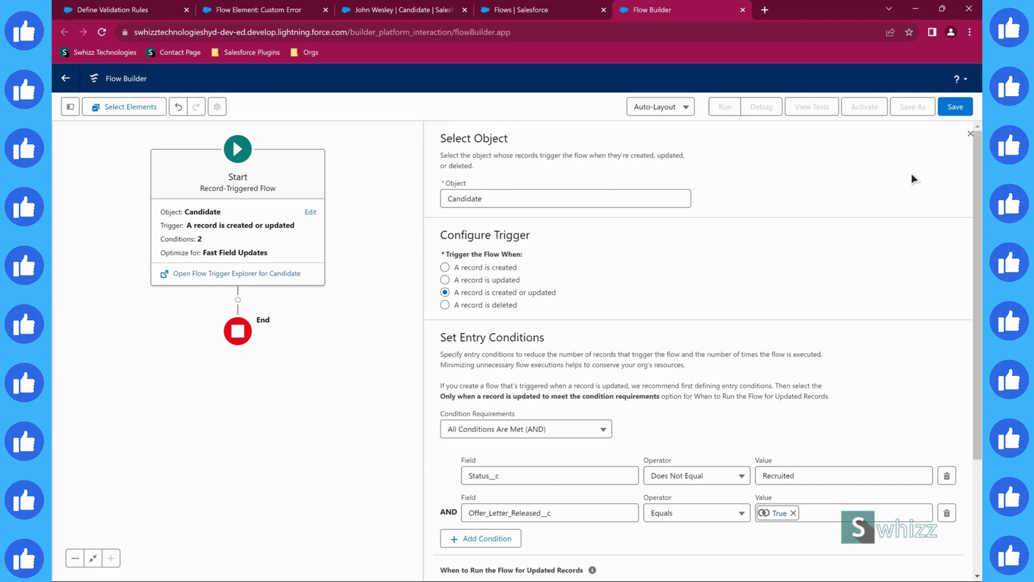
{"action": "left_click", "coordinate": [970, 133]}
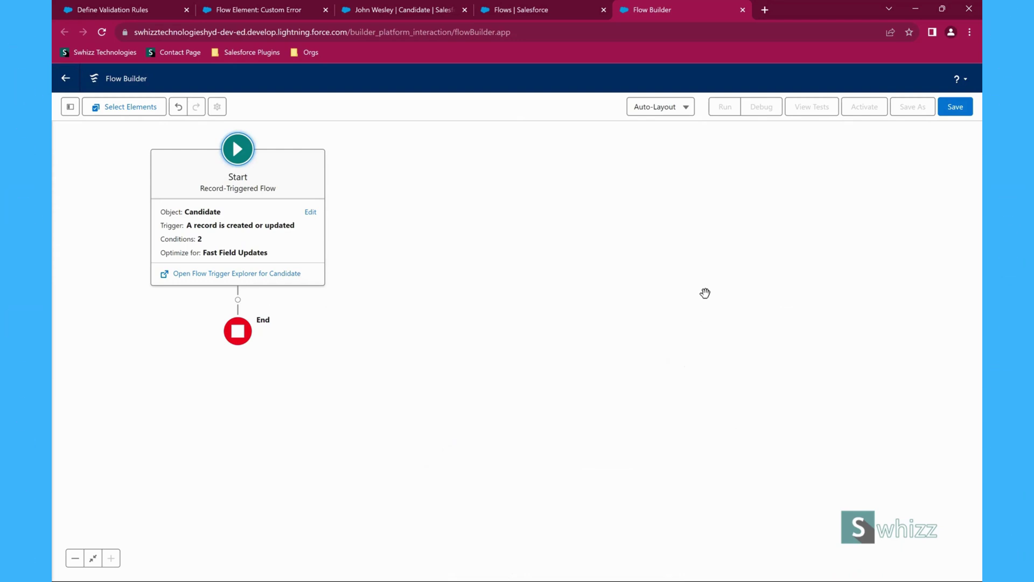
- Add a Custom Error element right after the Start element
{"action": "left_click", "coordinate": [705, 293]}
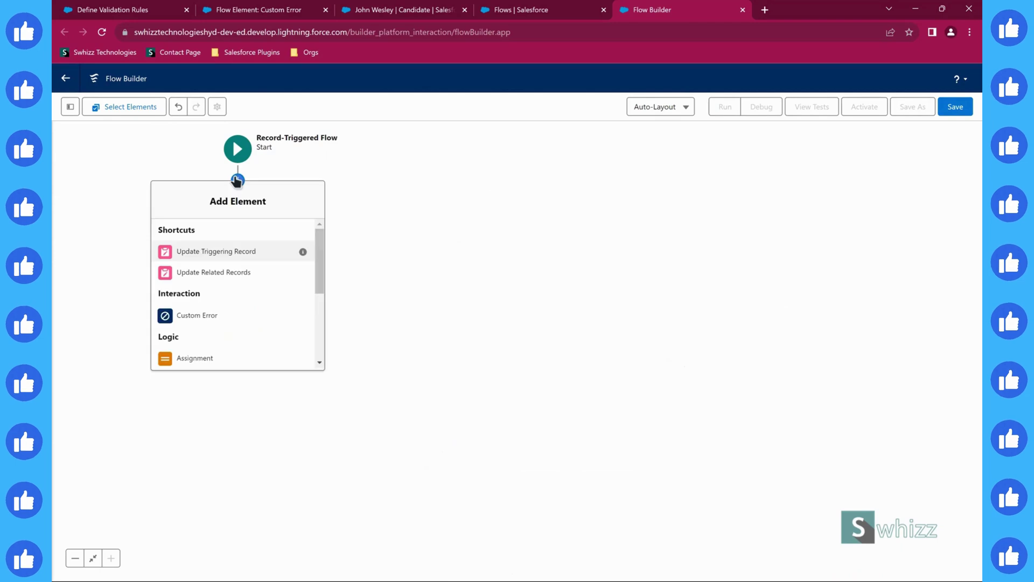
{"action": "left_click", "coordinate": [237, 181]}
{"action": "left_click", "coordinate": [197, 317]}
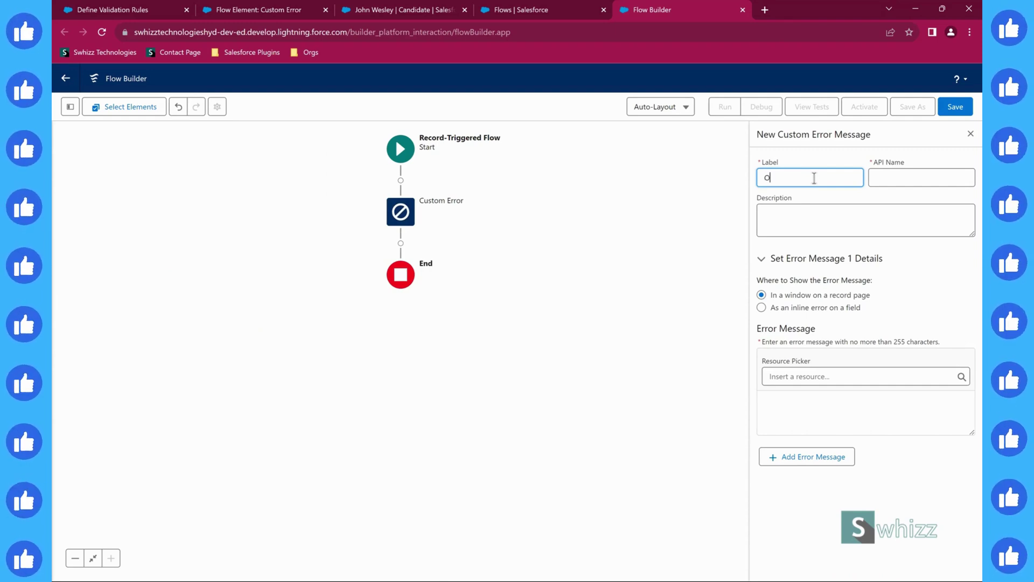
- Label it 'Offer Letter Invalid Release Error' and describe it as displayed on the Candidate__c record
{"action": "type", "text": "Offer Letter Release"}
{"action": "double_click", "coordinate": [814, 179]}
{"action": "key", "text": "BackSpace"}
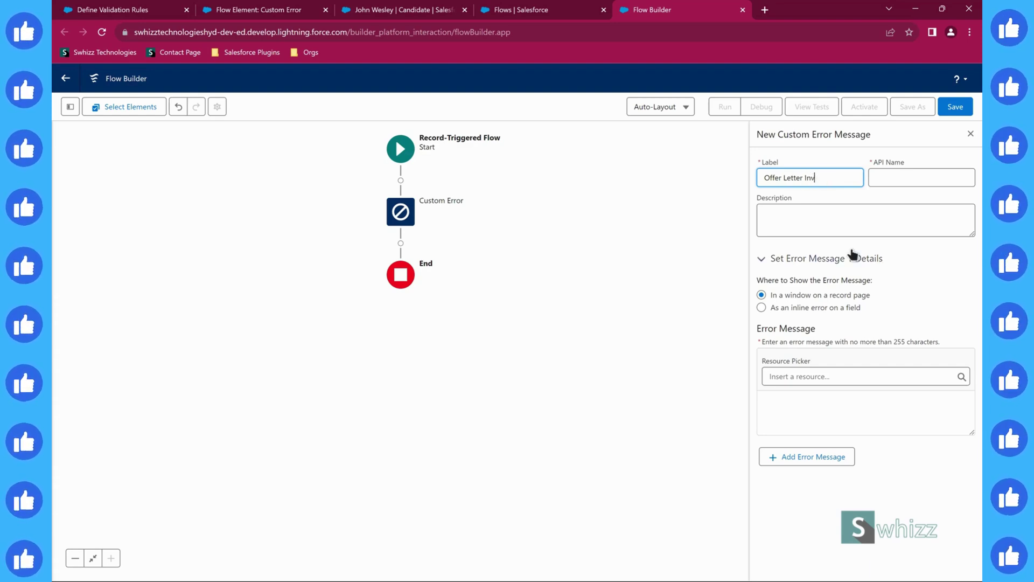
{"action": "type", "text": "Invalid Release "}
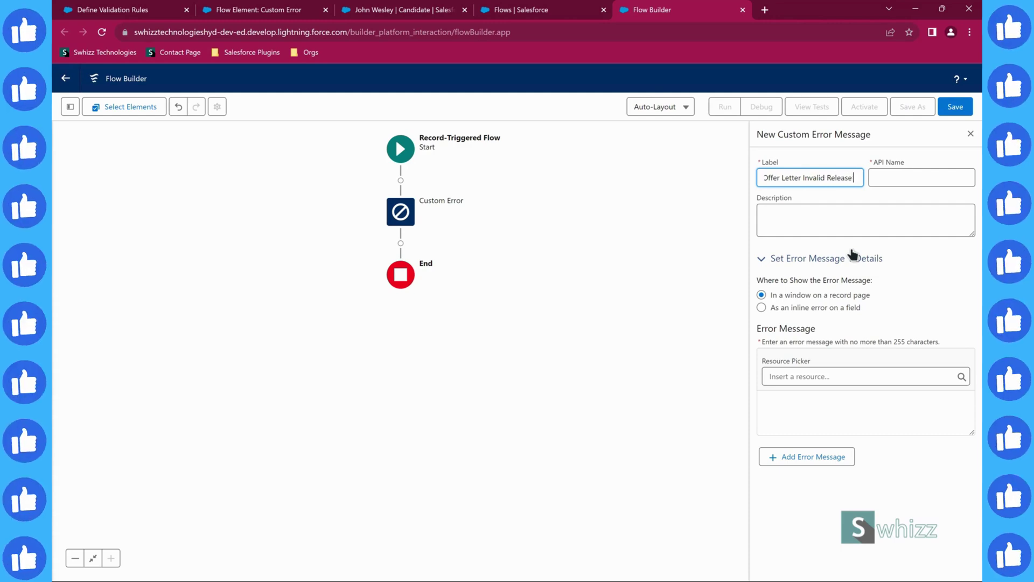
{"action": "type", "text": "Error"}
{"action": "key", "text": "Tab"}
{"action": "key", "text": "Tab"}
{"action": "type", "text": "T"}
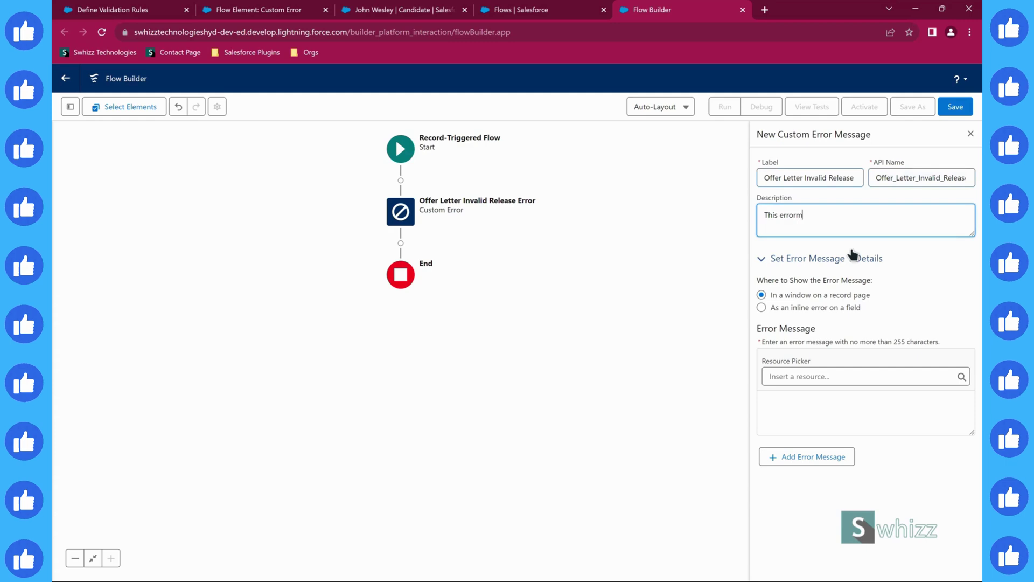
{"action": "type", "text": "his error message will be "}
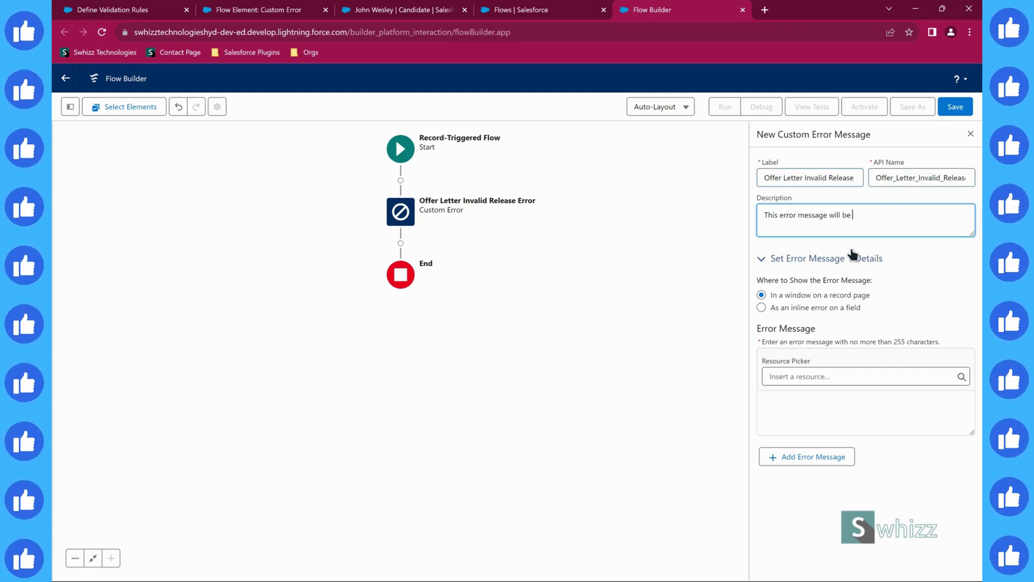
{"action": "type", "text": "display e"}
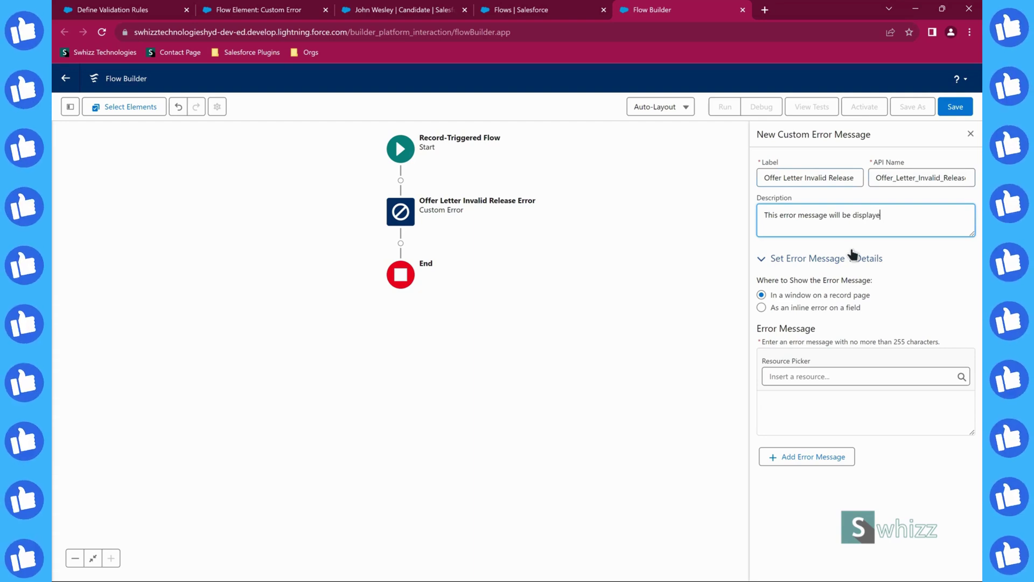
{"action": "type", "text": "d on the Candid"}
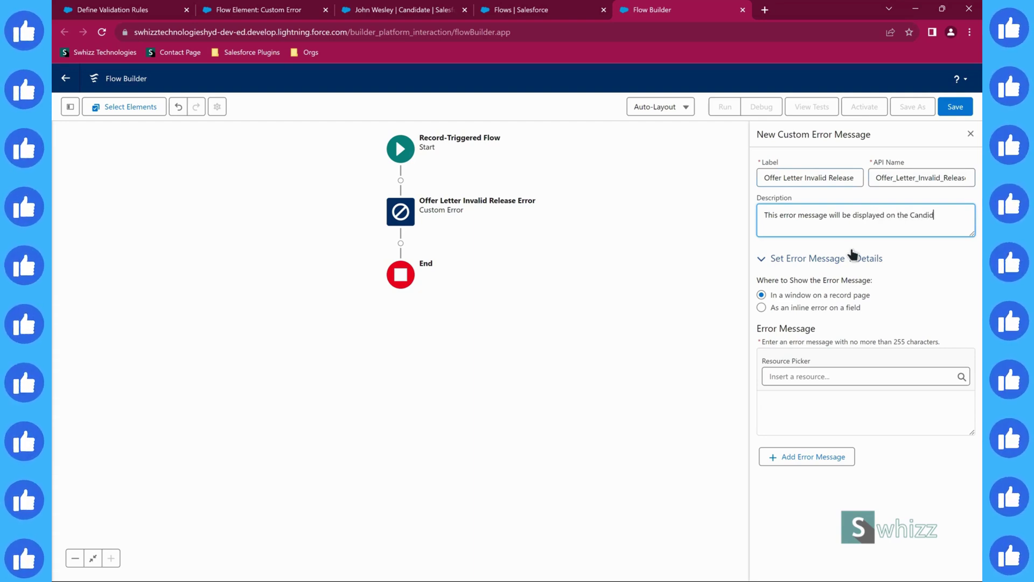
{"action": "type", "text": "ate__c rec"}
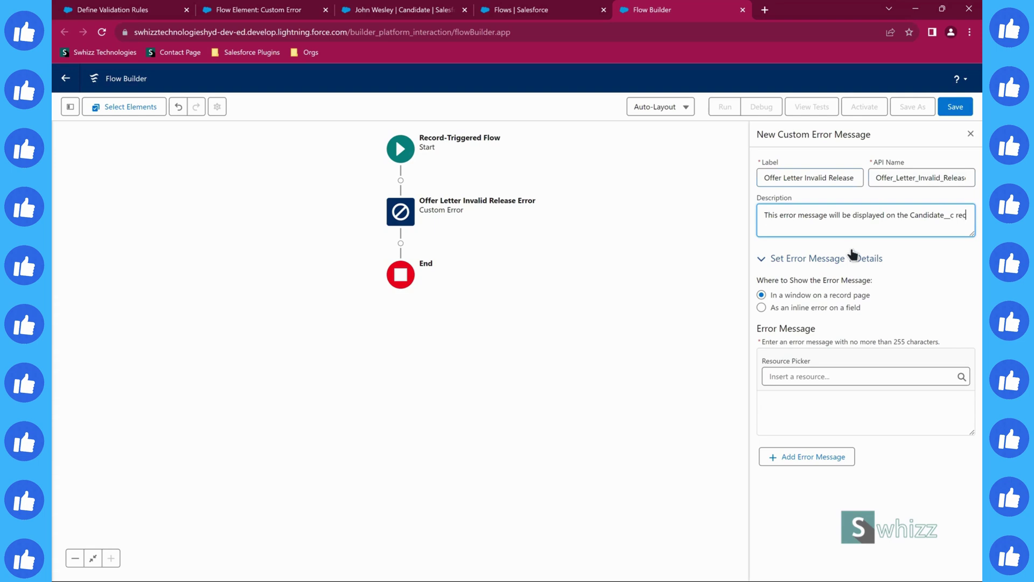
{"action": "type", "text": "ord."}
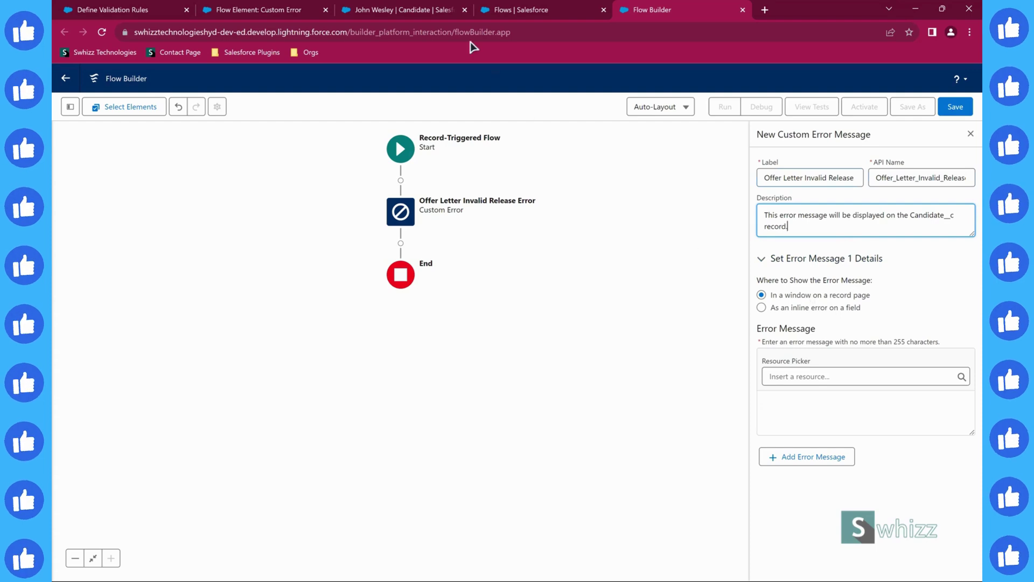
{"action": "left_click", "coordinate": [288, 20]}
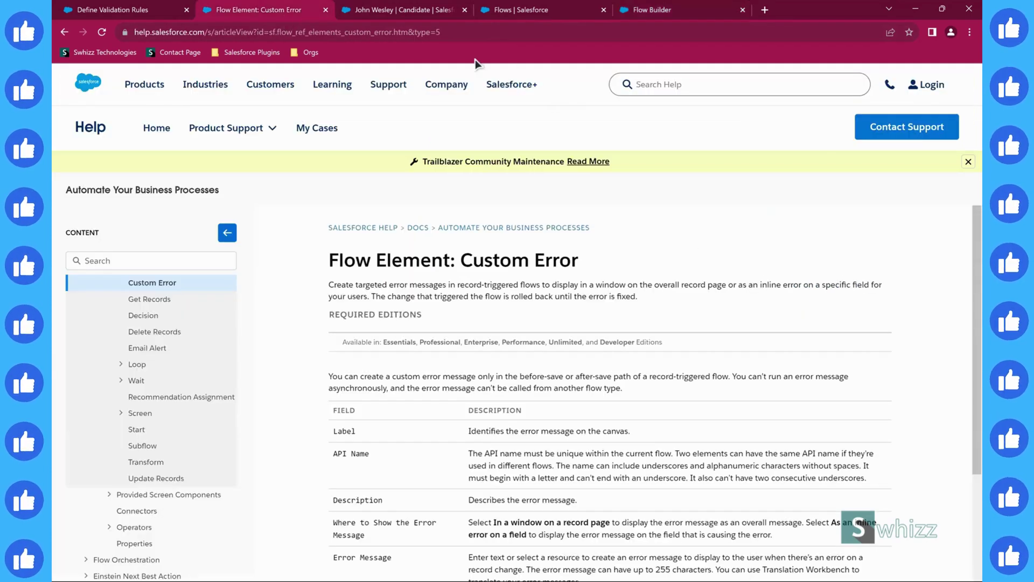
{"action": "left_click", "coordinate": [434, 21]}
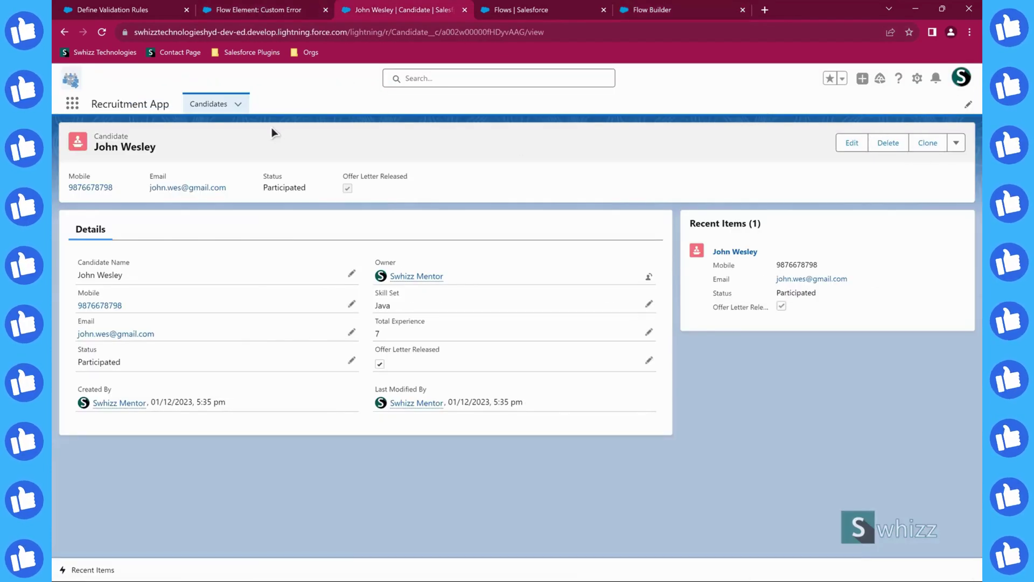
{"action": "left_click", "coordinate": [229, 107]}
{"action": "left_click", "coordinate": [238, 105]}
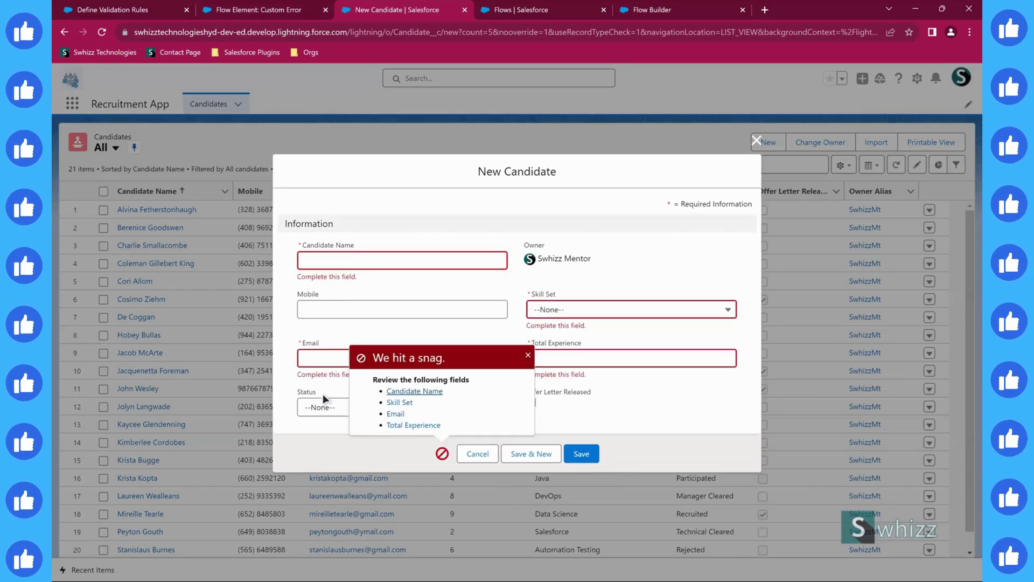
{"action": "left_click_drag", "start_coordinate": [373, 358], "coordinate": [485, 360]}
{"action": "left_click_drag", "start_coordinate": [373, 381], "coordinate": [439, 379]}
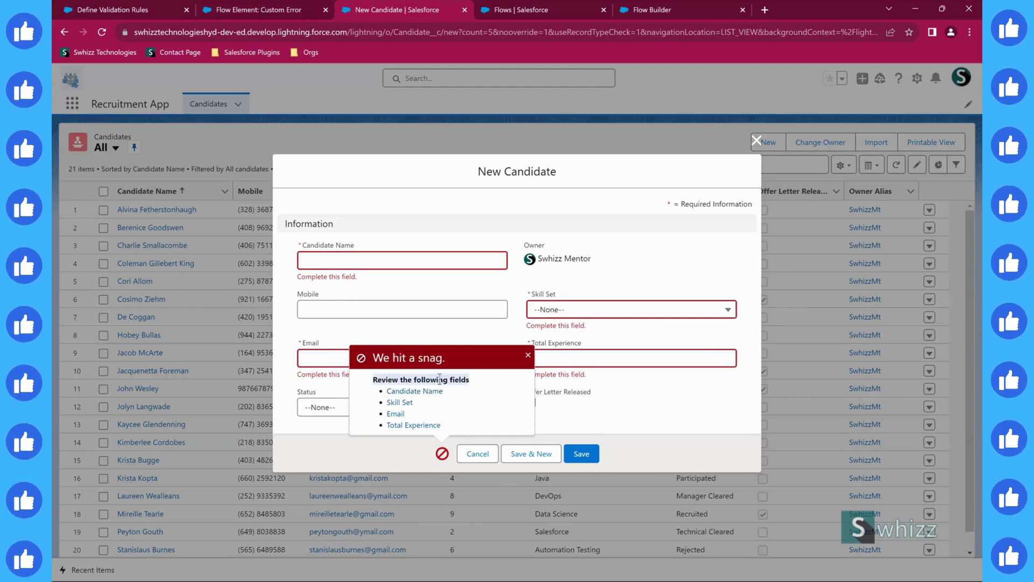
{"action": "left_click", "coordinate": [386, 453]}
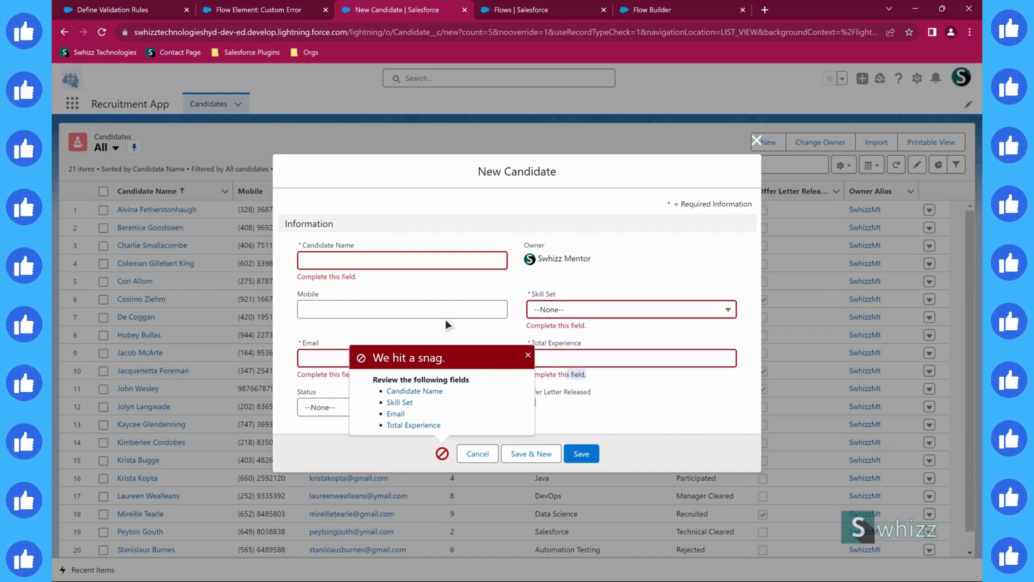
{"action": "left_click_drag", "start_coordinate": [321, 276], "coordinate": [343, 350]}
{"action": "left_click", "coordinate": [384, 460]}
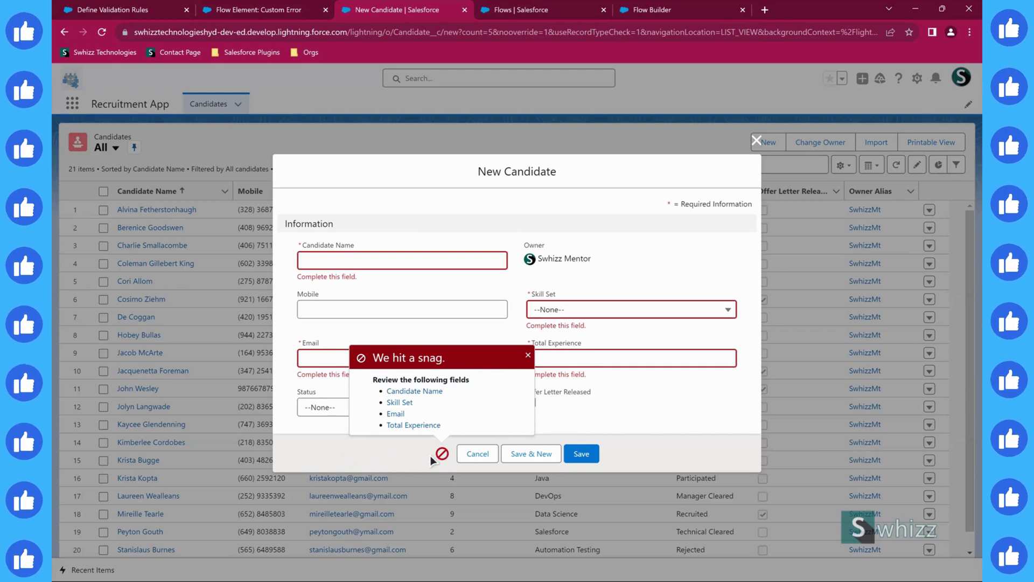
{"action": "left_click", "coordinate": [649, 9]}
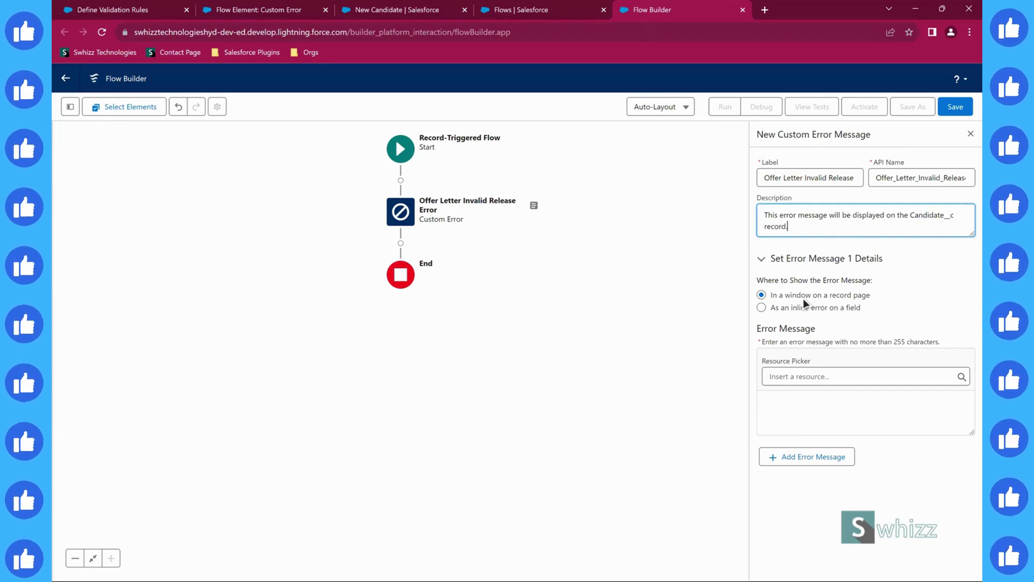
{"action": "left_click", "coordinate": [520, 11]}
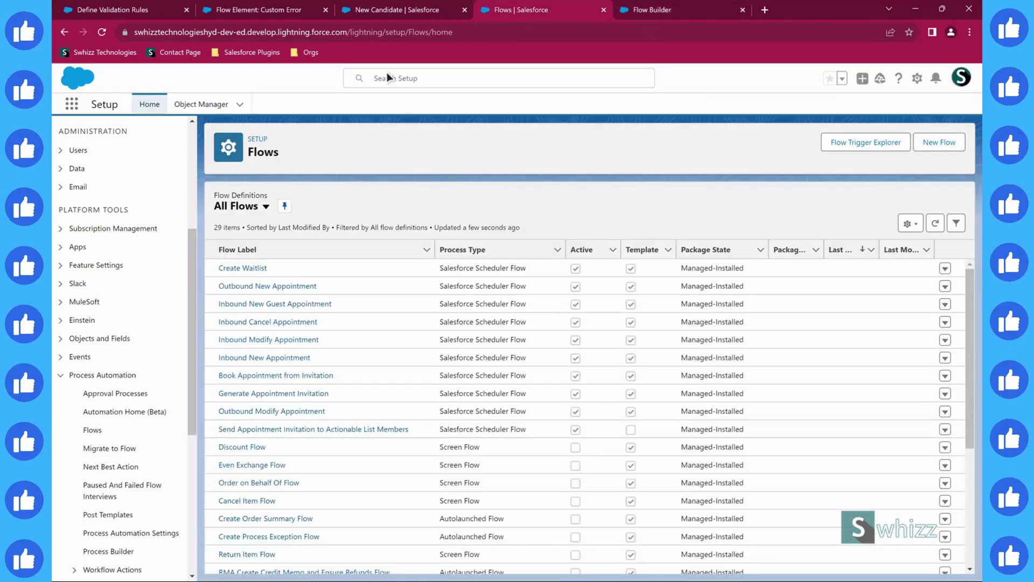
{"action": "key", "text": "ctrl+shift+Tab"}
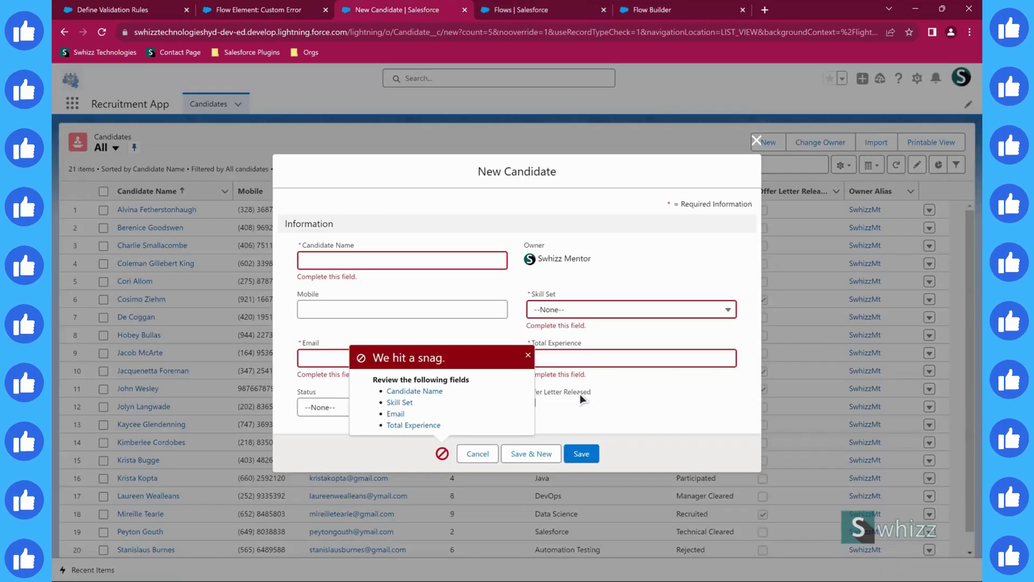
{"action": "left_click", "coordinate": [528, 354]}
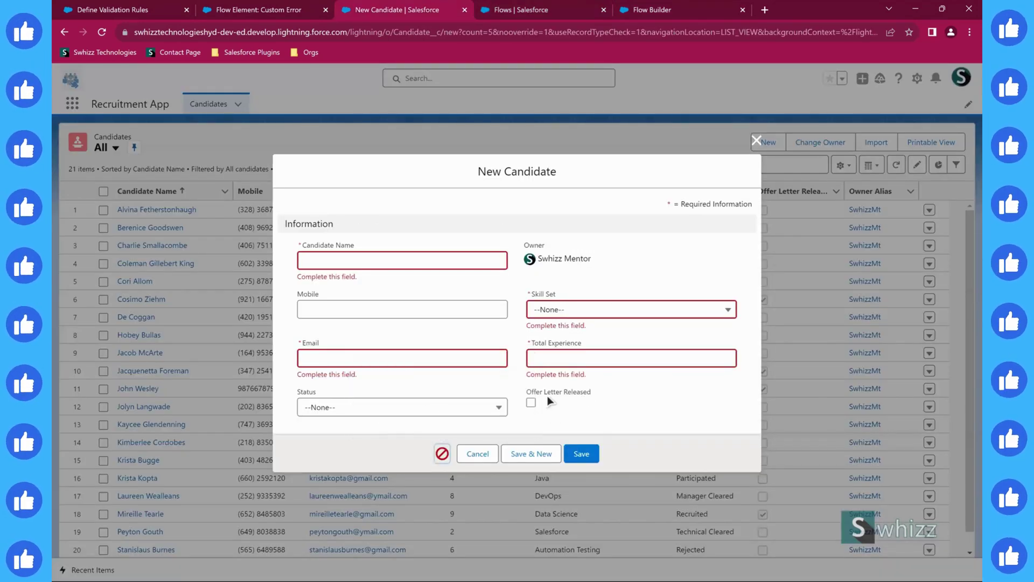
{"action": "left_click", "coordinate": [646, 10]}
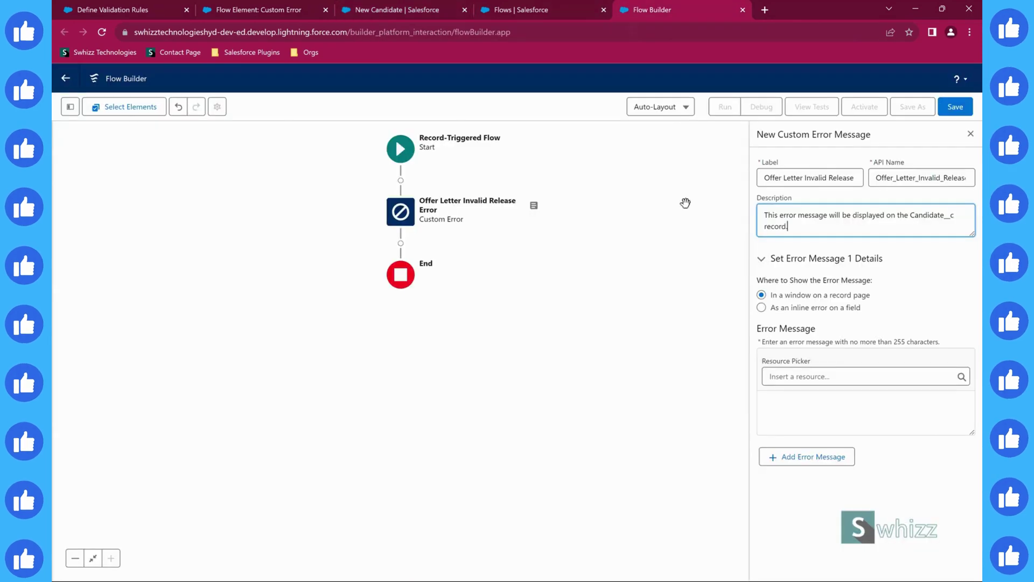
- Show the error inline on Offer Letter Released with message 'Only Recruited Candidates get the Offer Letter.'
{"action": "left_click", "coordinate": [762, 308]}
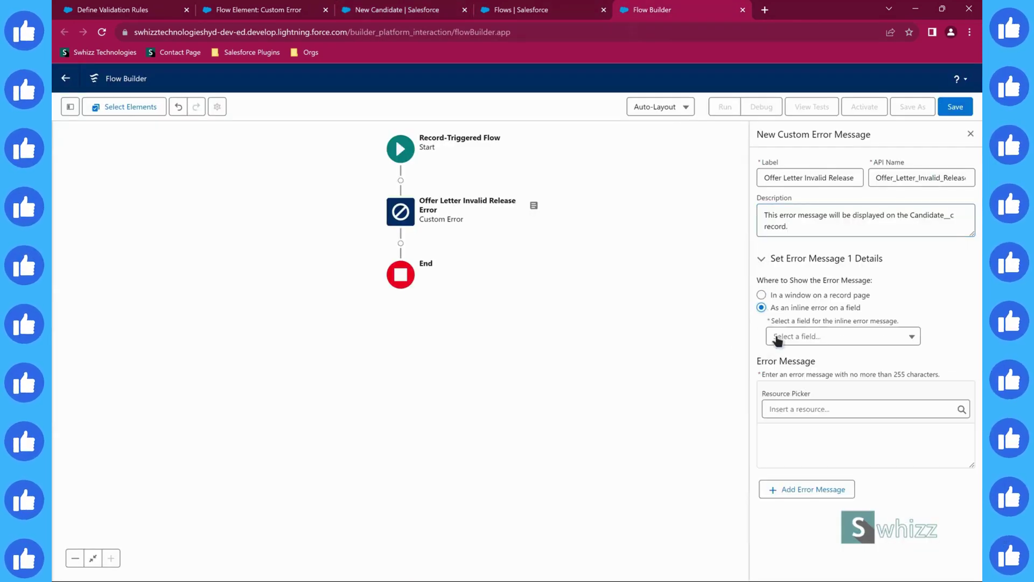
{"action": "left_click", "coordinate": [804, 339]}
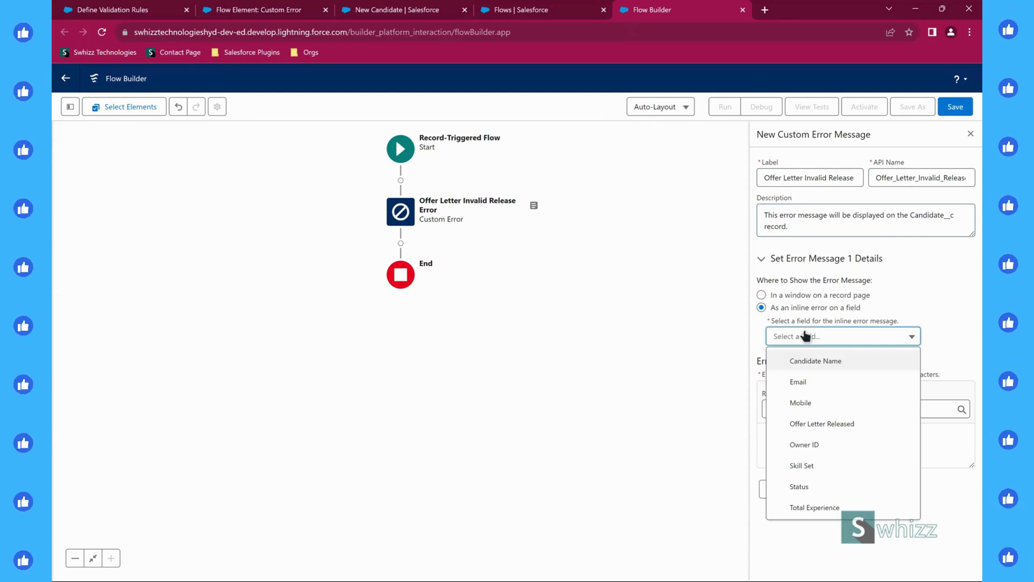
{"action": "left_click", "coordinate": [800, 424]}
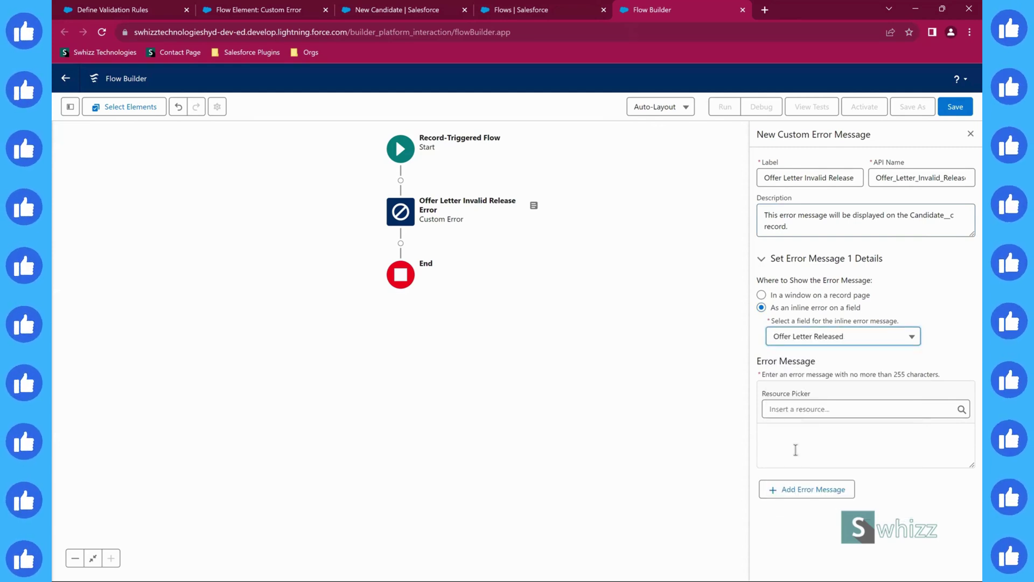
{"action": "left_click", "coordinate": [795, 450]}
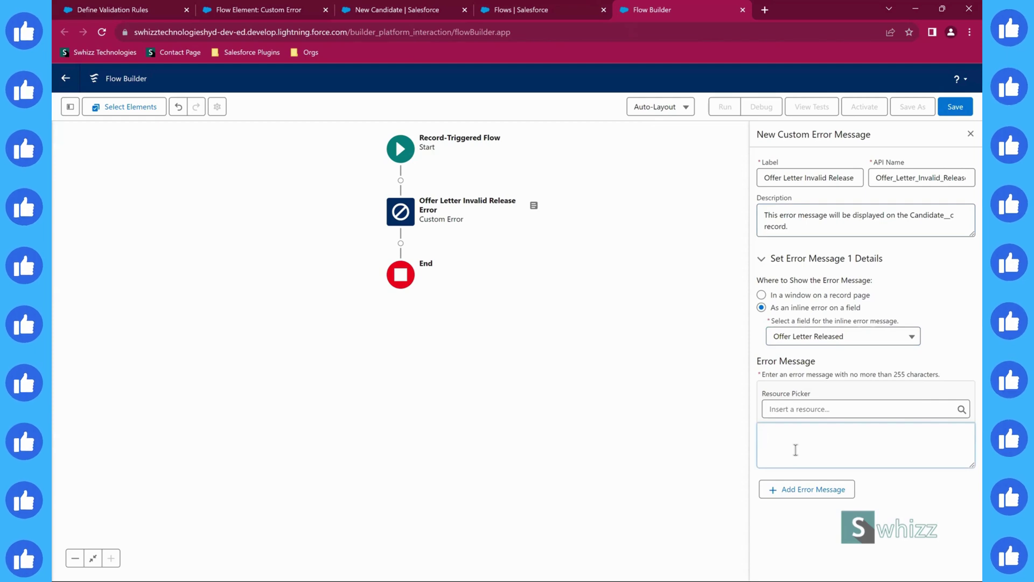
{"action": "type", "text": "Only "}
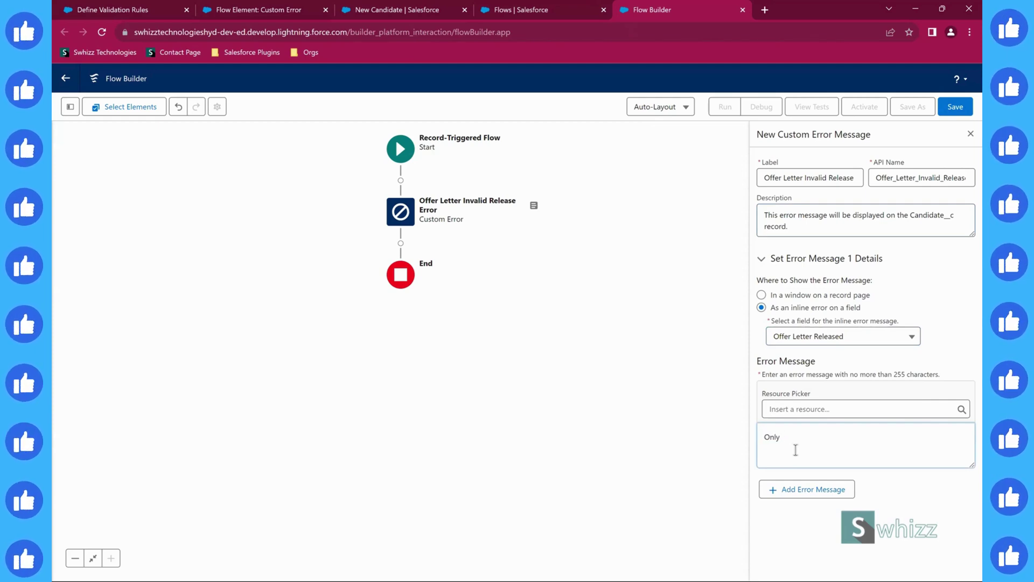
{"action": "type", "text": "Recruited Candidates"}
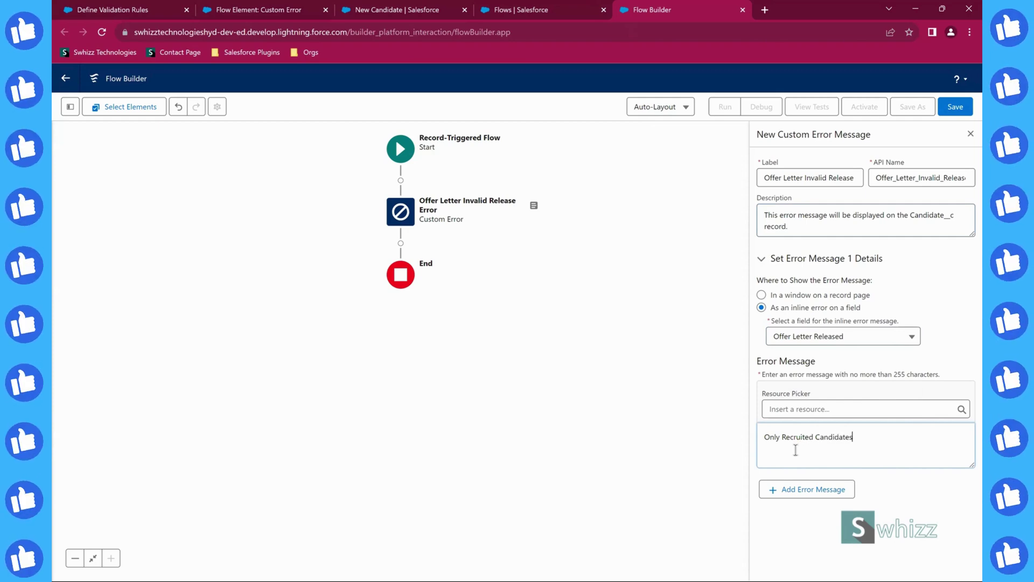
{"action": "type", "text": " get"}
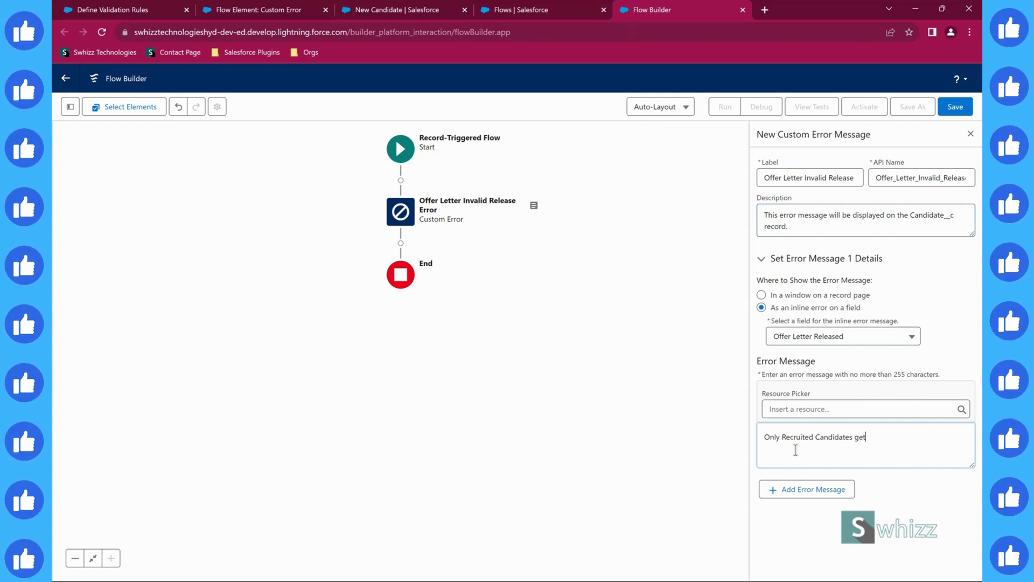
{"action": "type", "text": " the Of"}
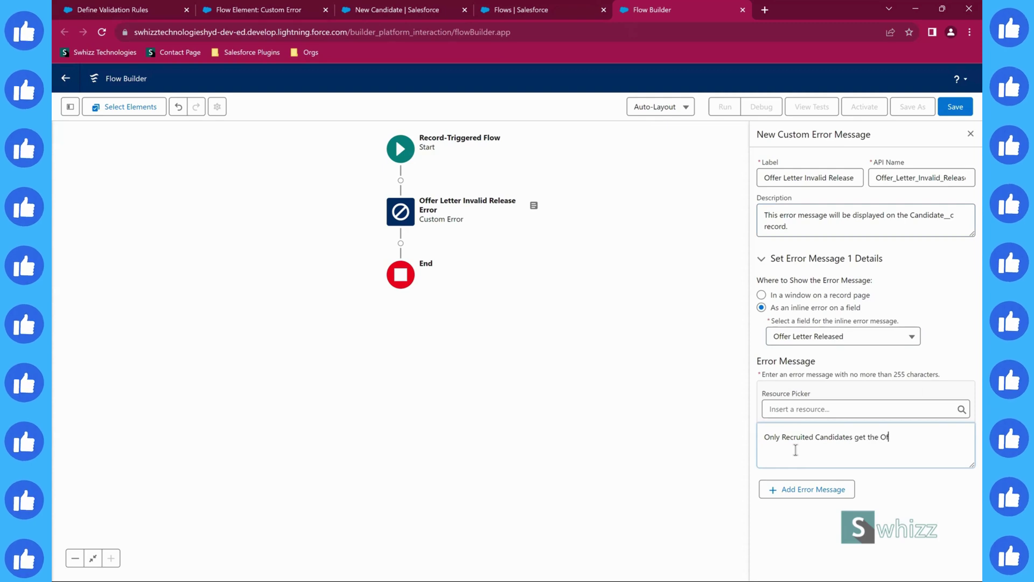
{"action": "type", "text": "fer Letter."}
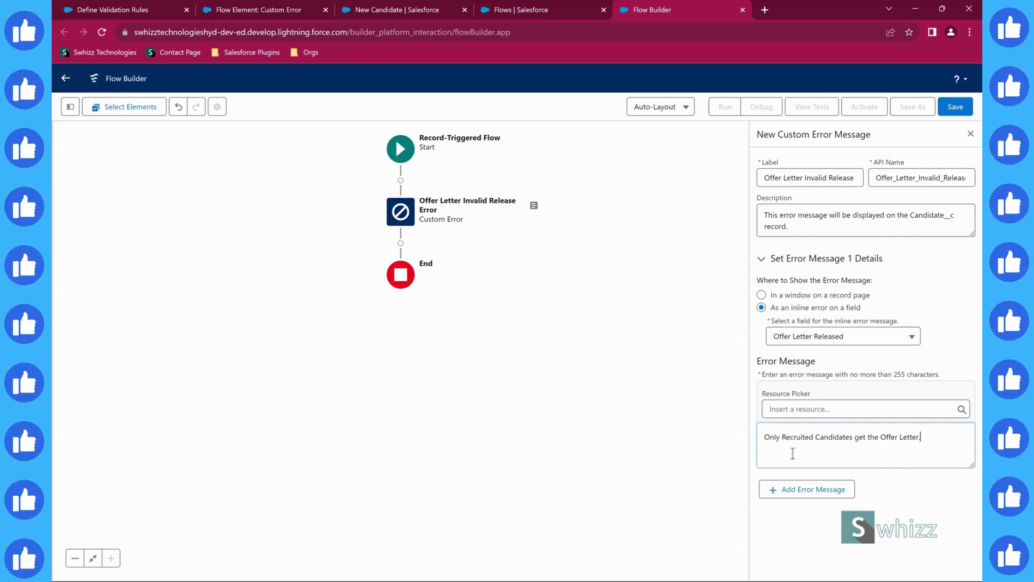
- Save the flow as 'Custom Flow: Error On Candidate Invalid Offer' with a description about invalid offer letter releases
{"action": "left_click", "coordinate": [950, 107]}
{"action": "left_click", "coordinate": [318, 279]}
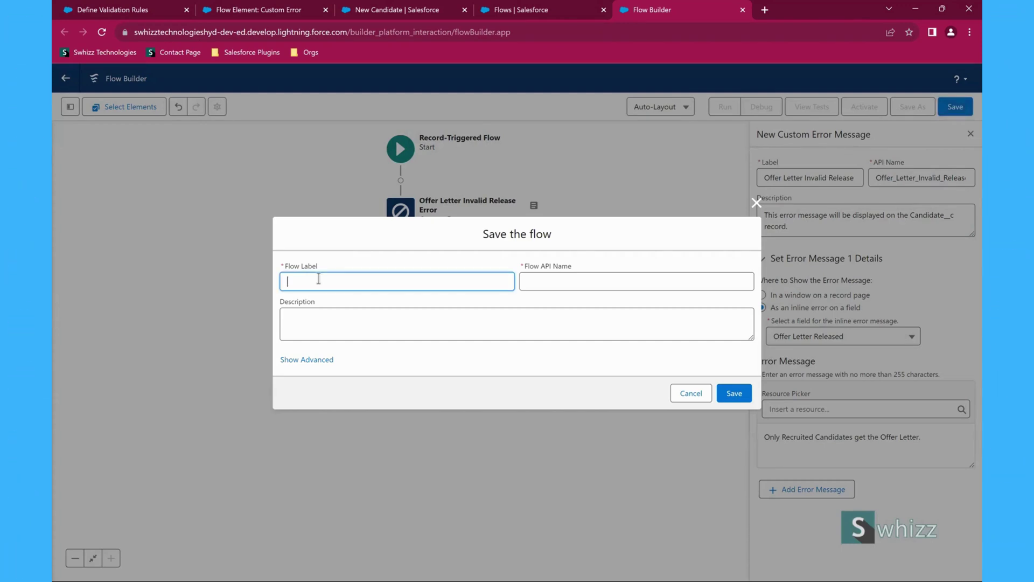
{"action": "type", "text": "Custom Flo"}
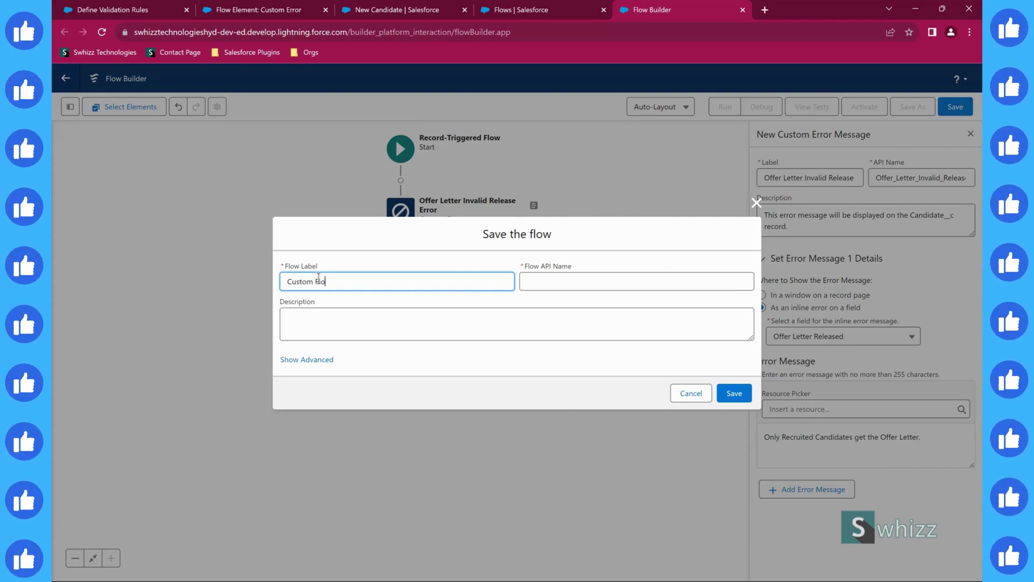
{"action": "type", "text": "w: Error O"}
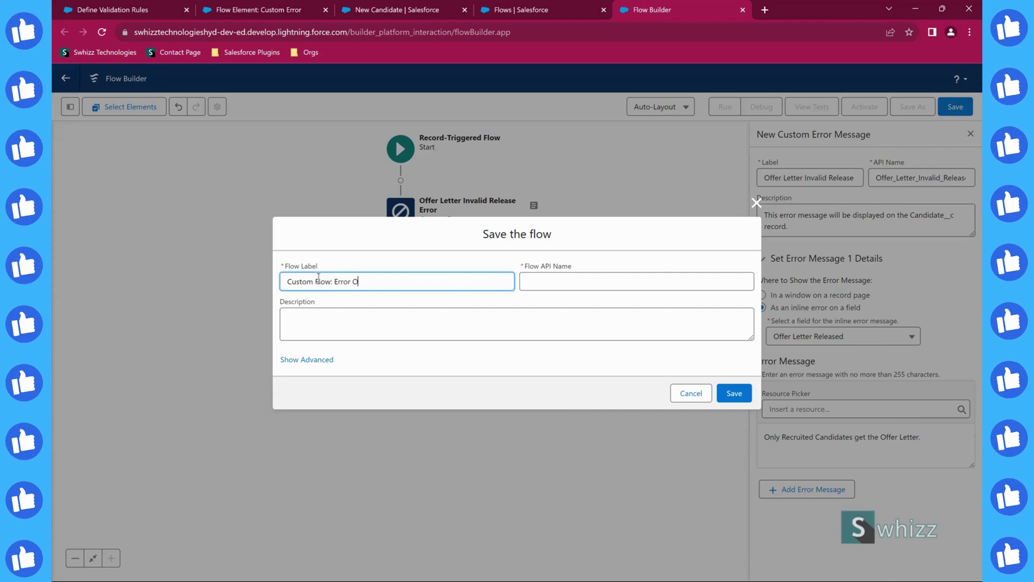
{"action": "type", "text": "n Cand"}
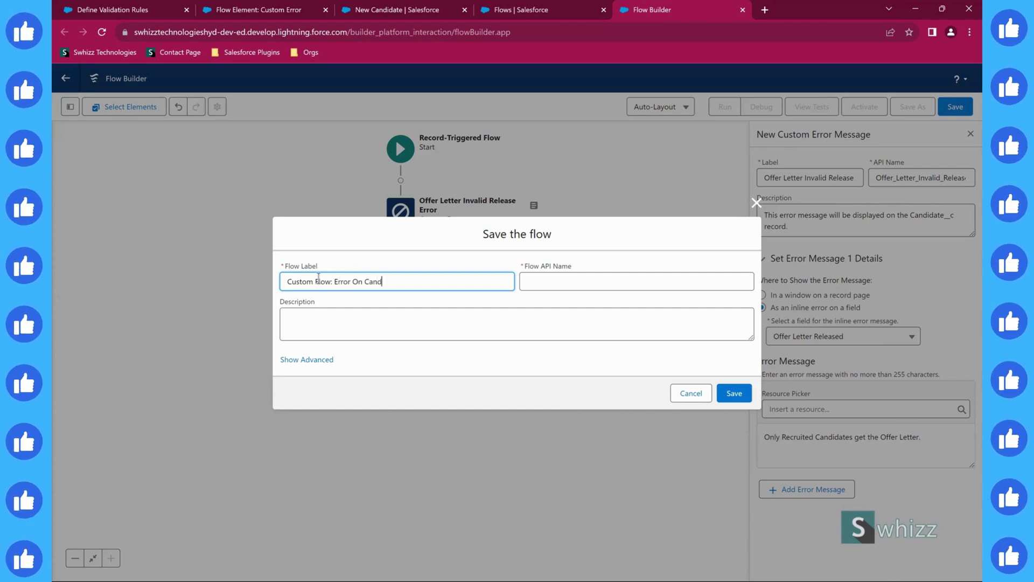
{"action": "type", "text": "idate "}
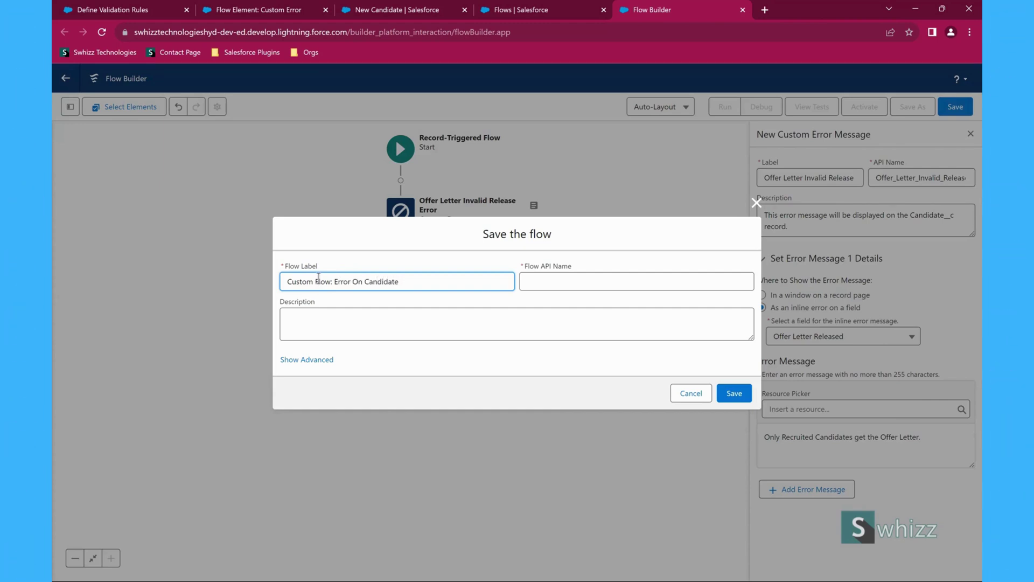
{"action": "type", "text": "Invalid Offer"}
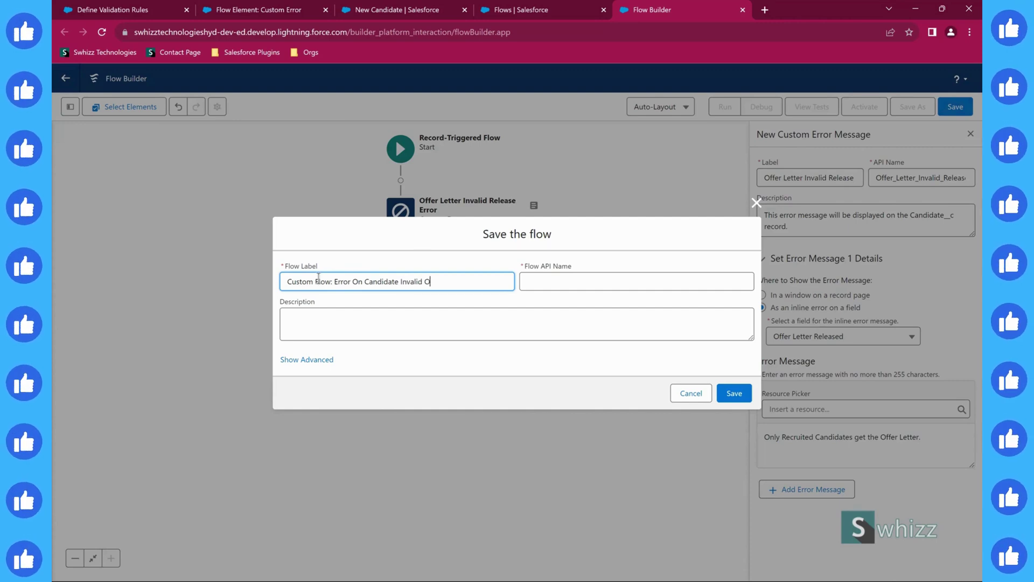
{"action": "key", "text": "Tab"}
{"action": "key", "text": "Tab"}
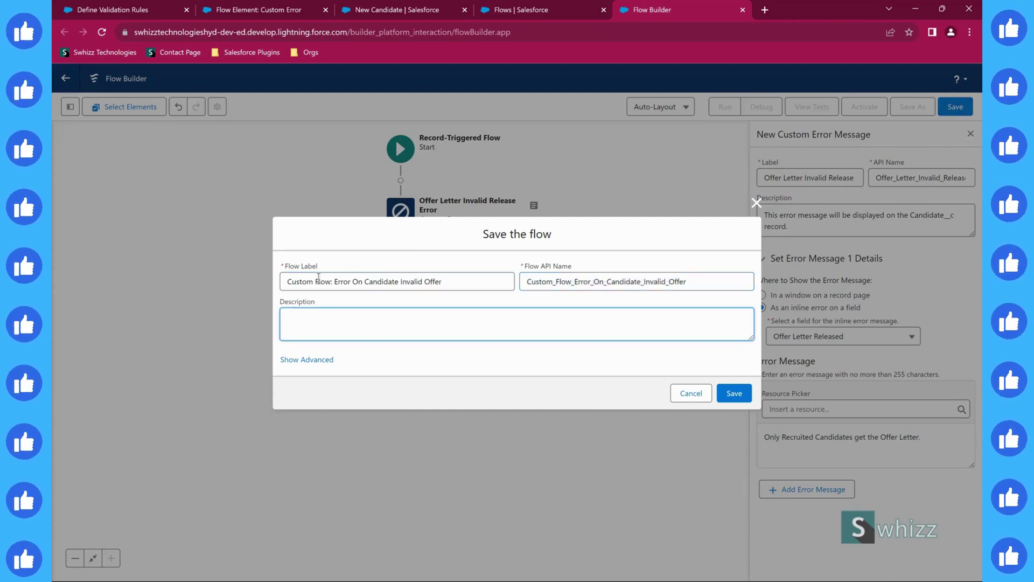
{"action": "type", "text": "This flow will d"}
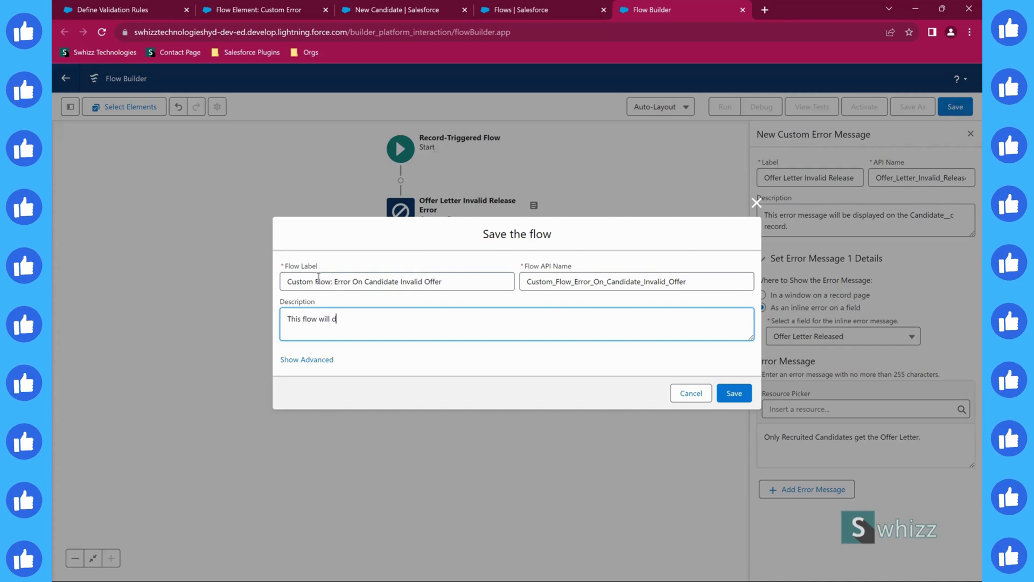
{"action": "type", "text": "isplay an err"}
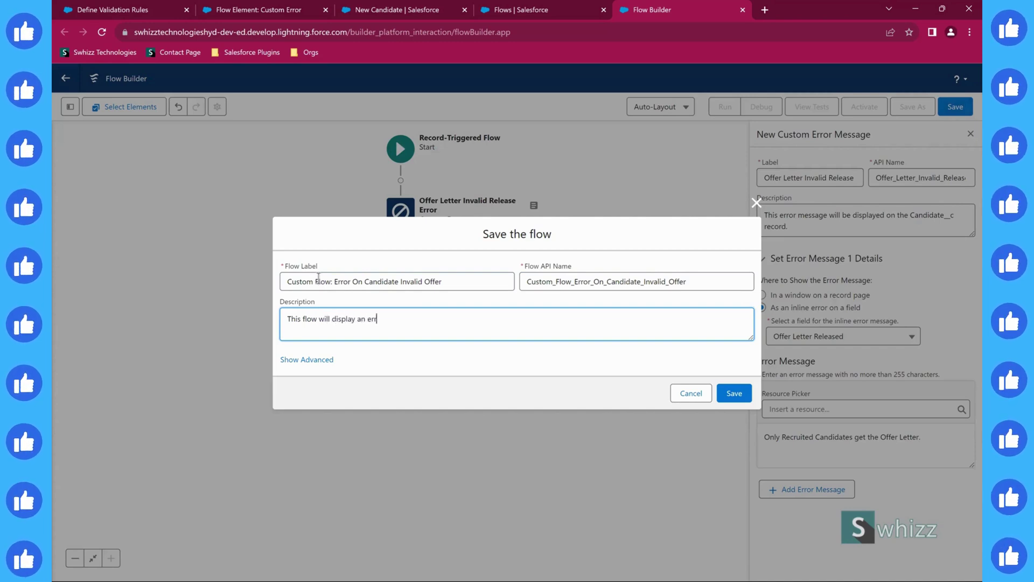
{"action": "type", "text": "or message"}
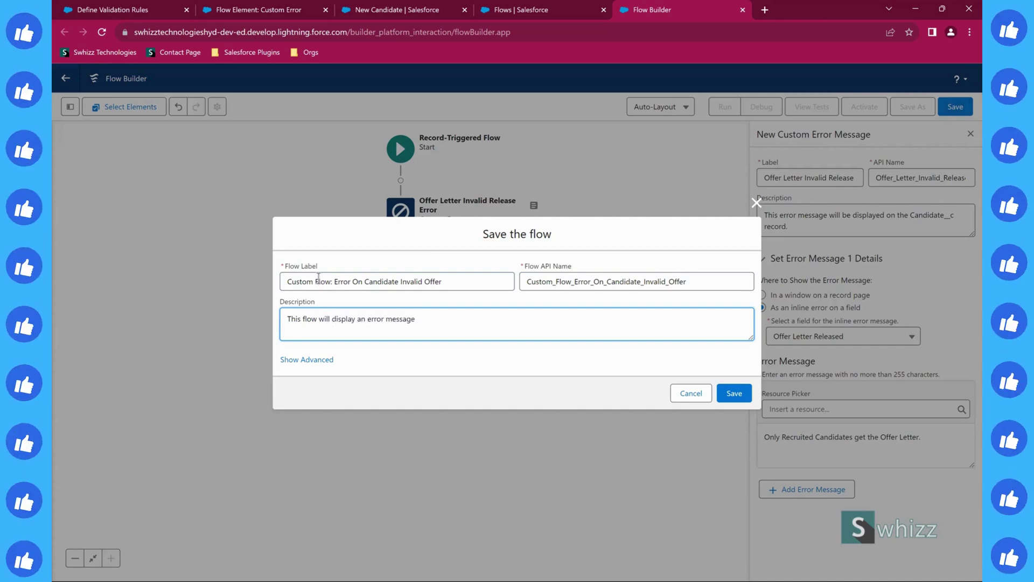
{"action": "type", "text": " hwhener"}
{"action": "type", "text": "er "}
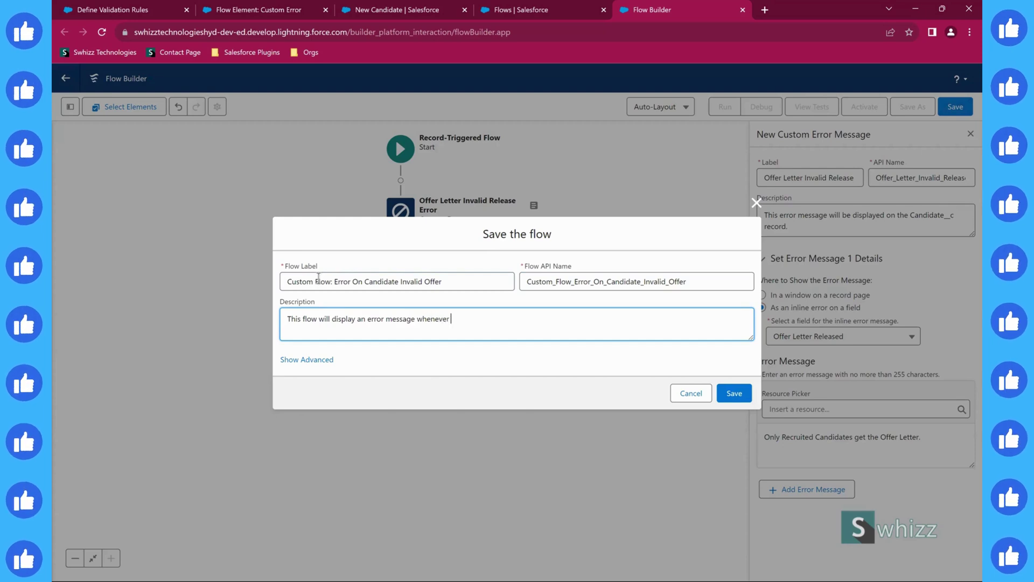
{"action": "type", "text": "invalid offer let"}
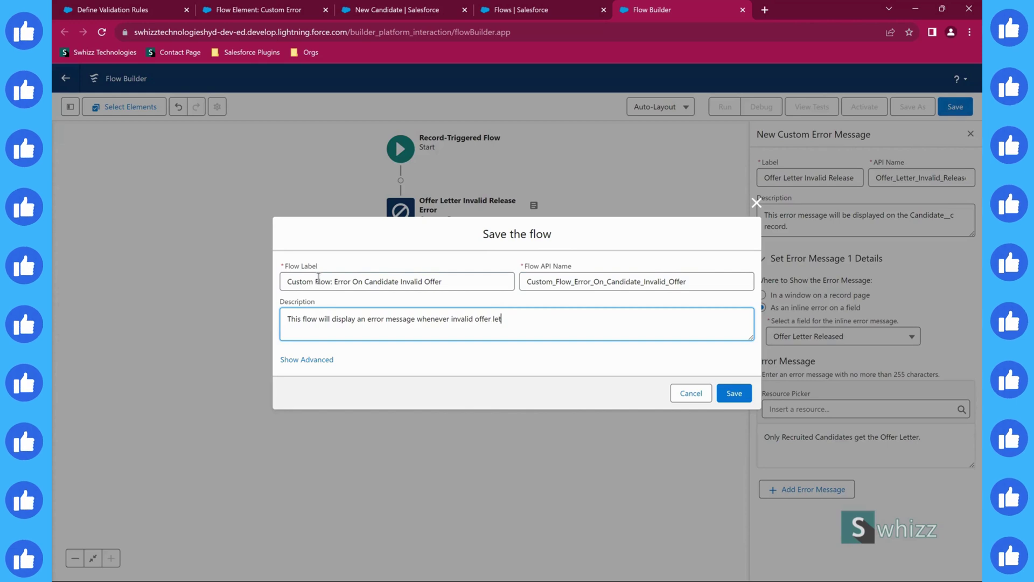
{"action": "type", "text": "ter release is happening."}
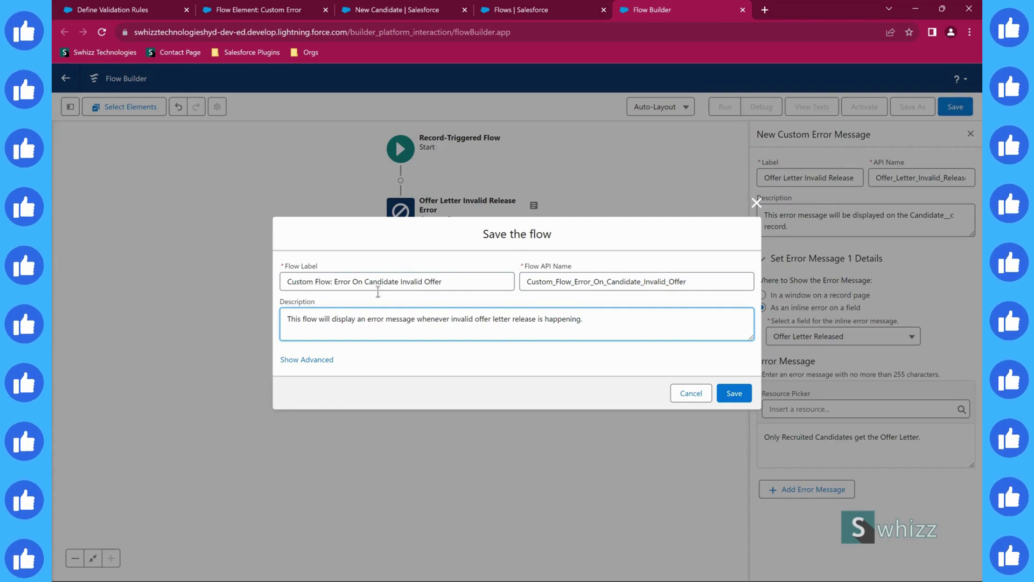
{"action": "left_click", "coordinate": [733, 393]}
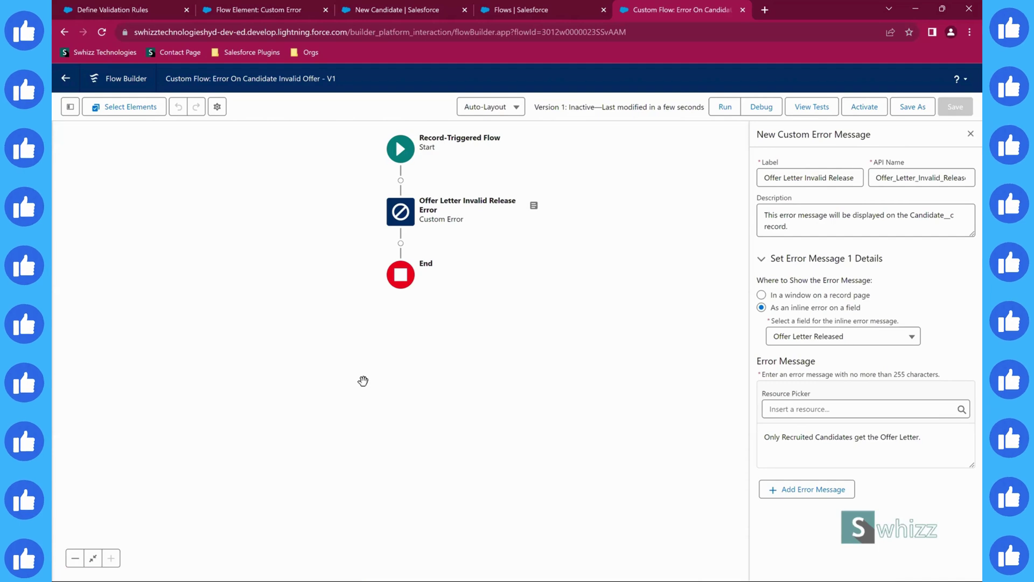
- Run a debug of the flow as a newly created record using a test candidate
{"action": "left_click", "coordinate": [759, 108]}
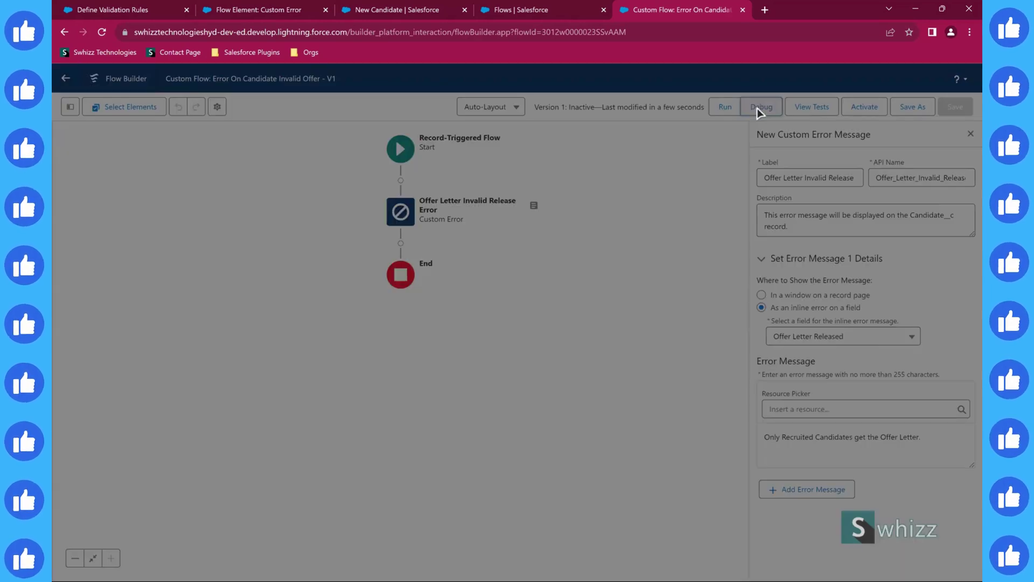
{"action": "left_click", "coordinate": [350, 306]}
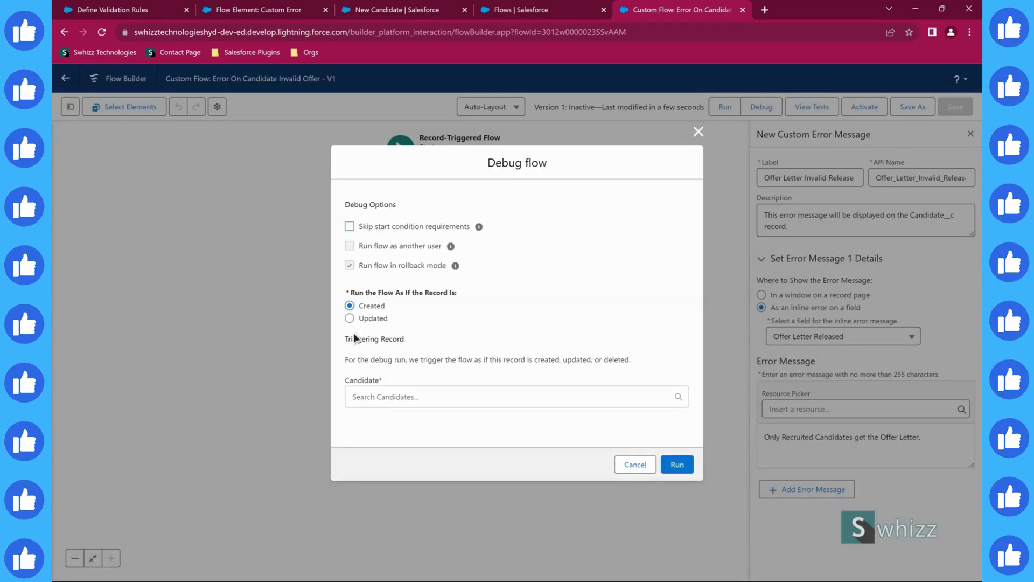
{"action": "left_click", "coordinate": [367, 396]}
{"action": "left_click", "coordinate": [393, 425]}
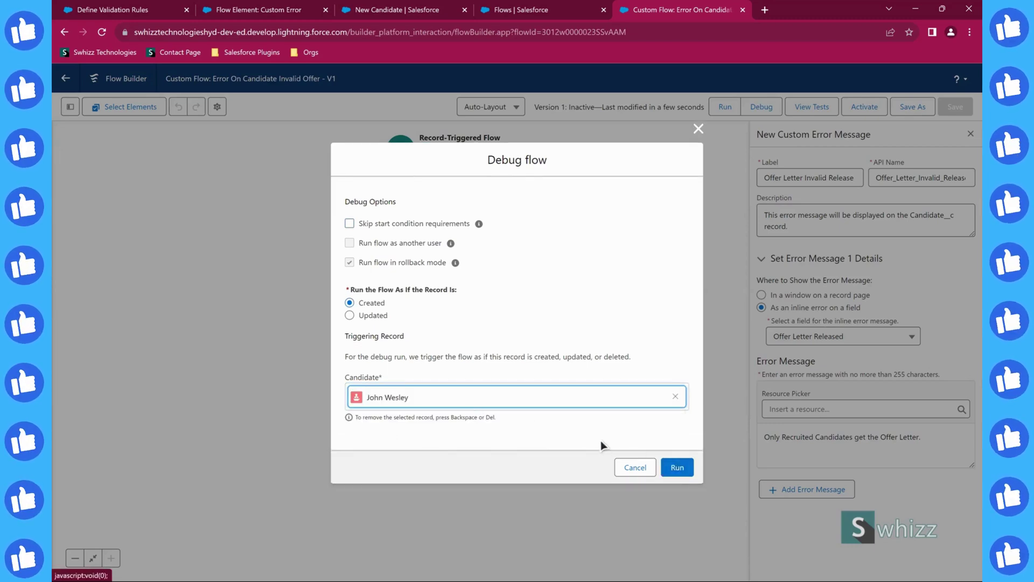
{"action": "left_click", "coordinate": [684, 468]}
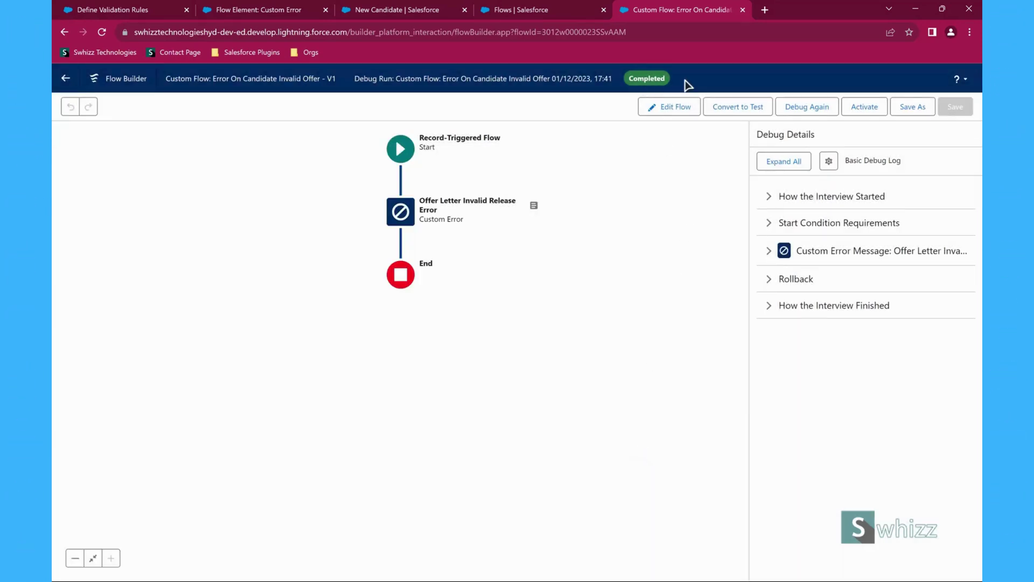
- Expand all debug details and review the start info, start time and Offer Letter error
{"action": "left_click", "coordinate": [787, 164]}
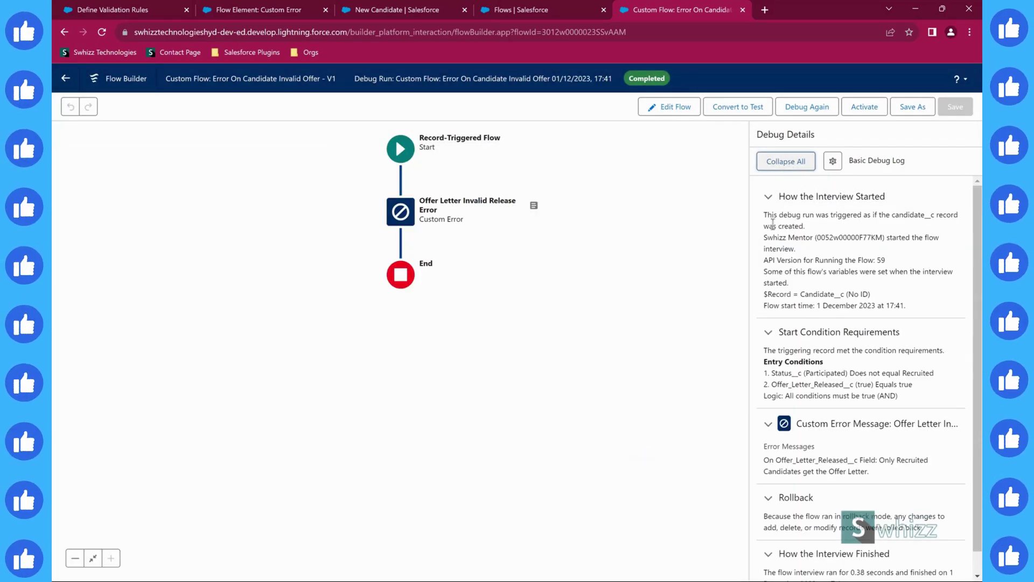
{"action": "left_click_drag", "start_coordinate": [766, 214], "coordinate": [882, 283]}
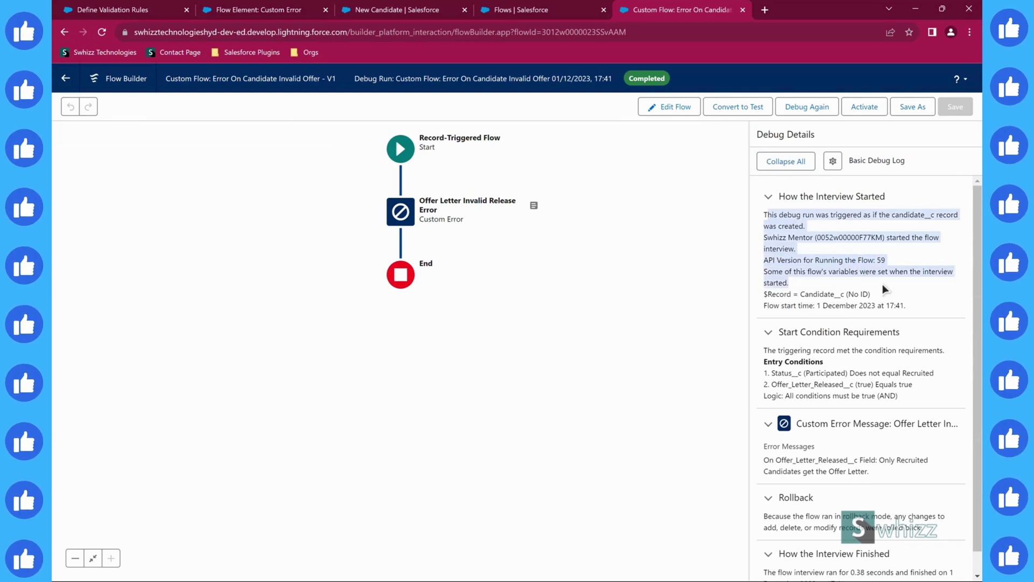
{"action": "left_click_drag", "start_coordinate": [781, 305], "coordinate": [896, 305]}
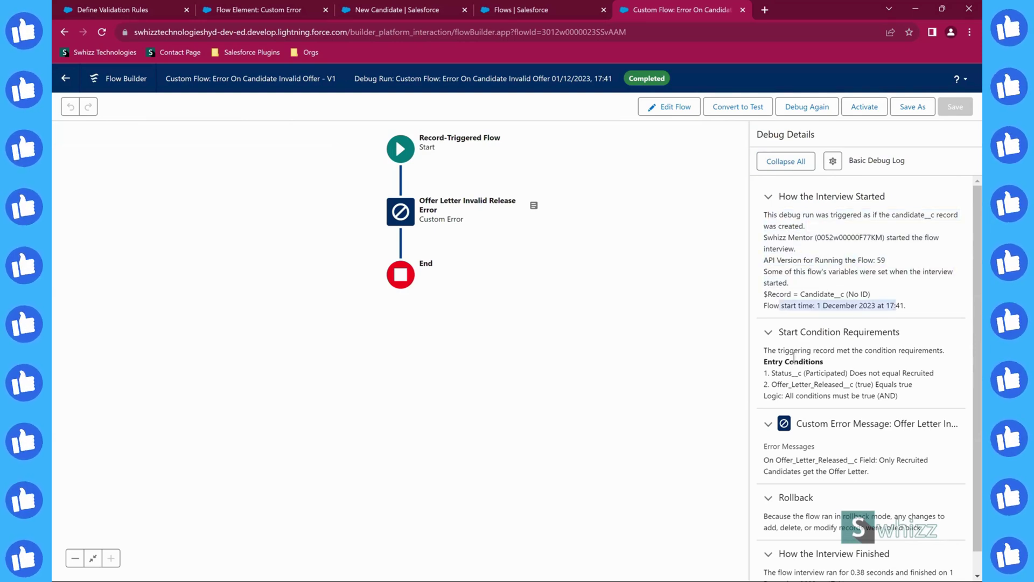
{"action": "scroll", "coordinate": [824, 393], "scroll_direction": "down", "scroll_amount": 1}
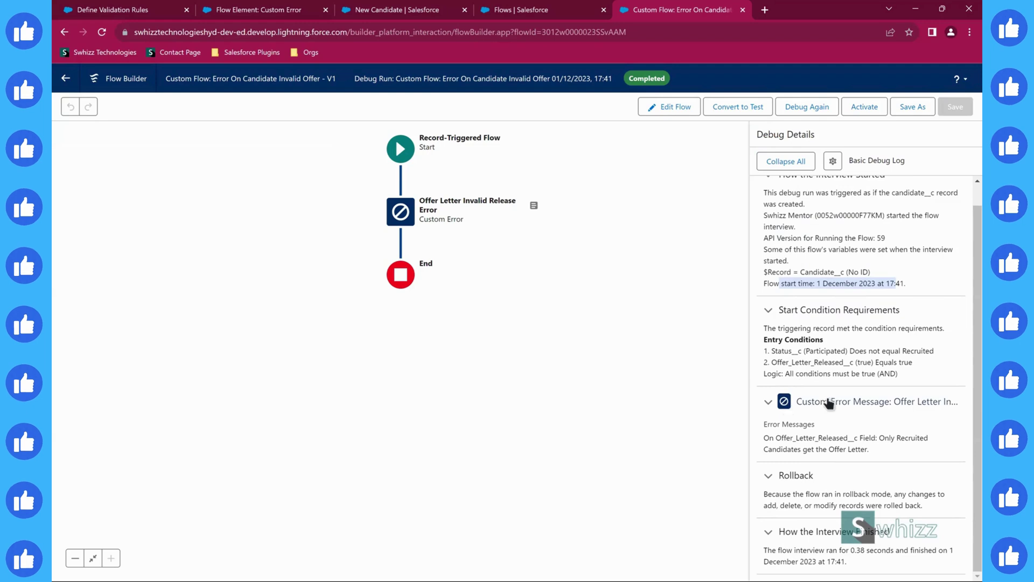
{"action": "left_click_drag", "start_coordinate": [778, 447], "coordinate": [879, 452]}
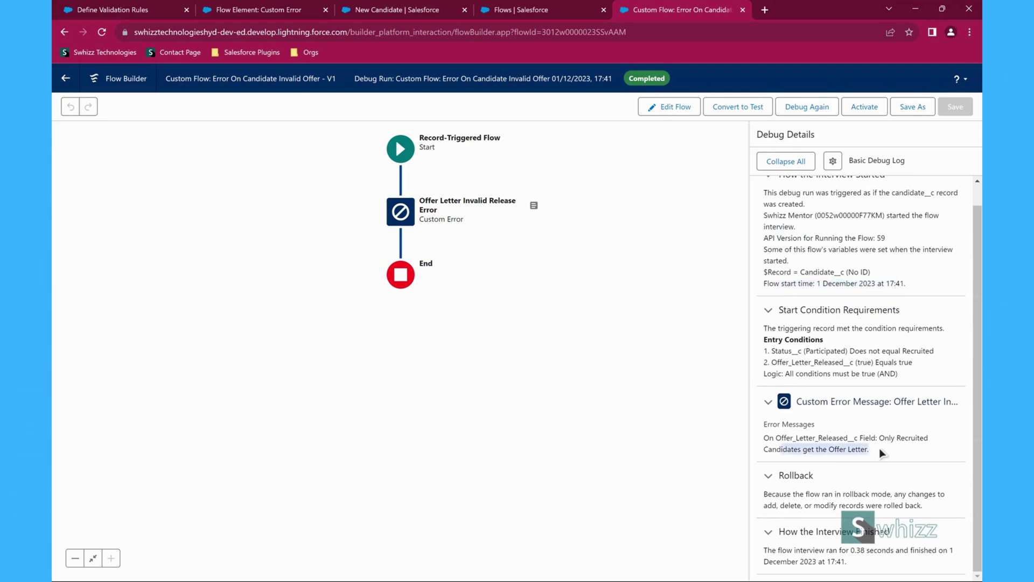
{"action": "scroll", "coordinate": [840, 399], "scroll_direction": "up", "scroll_amount": 1}
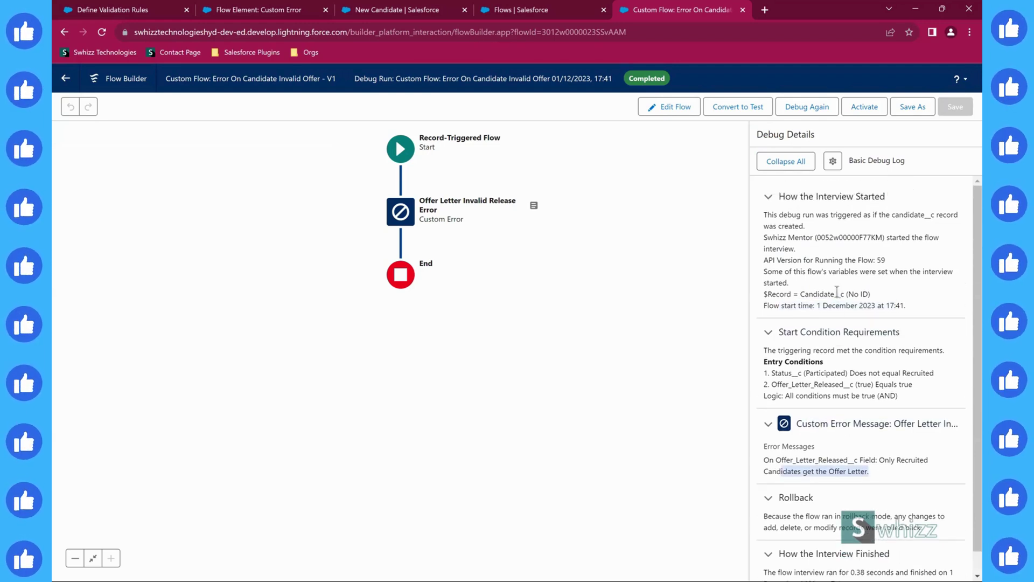
- Rerun the debug as an updated candidate record with Status set to Technical Cleared
{"action": "left_click", "coordinate": [671, 111]}
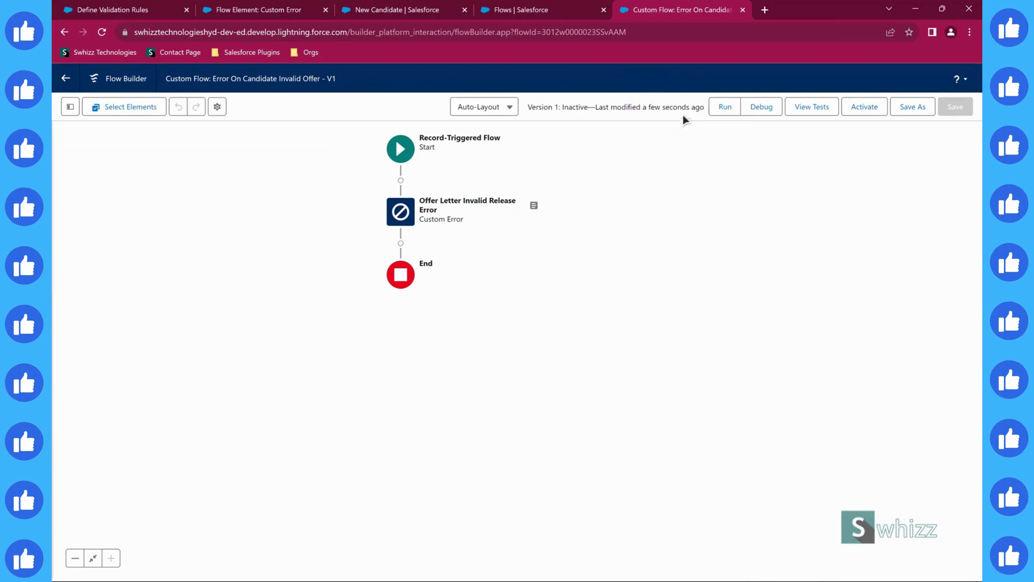
{"action": "left_click", "coordinate": [764, 112]}
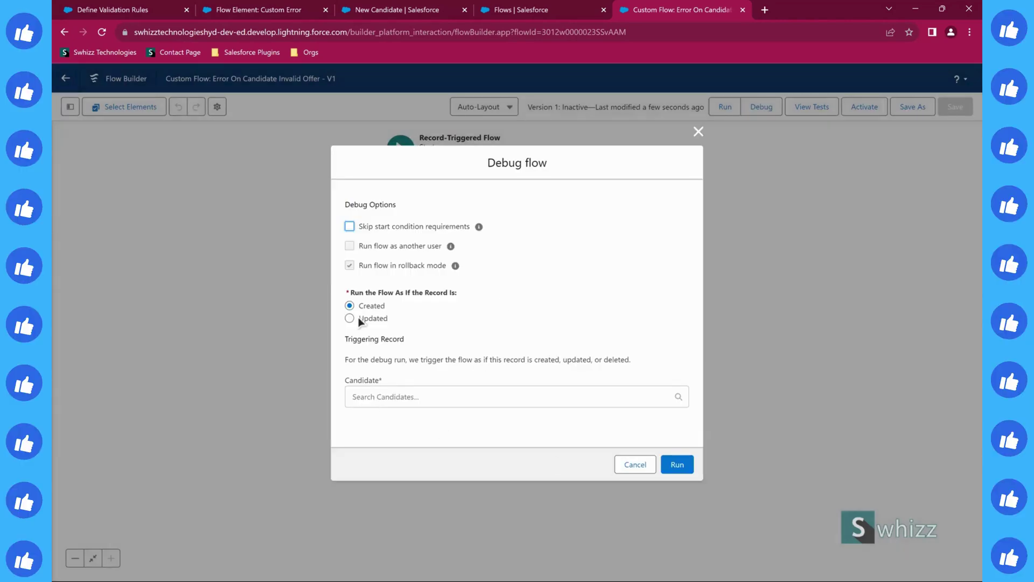
{"action": "left_click", "coordinate": [352, 319]}
{"action": "left_click", "coordinate": [406, 397]}
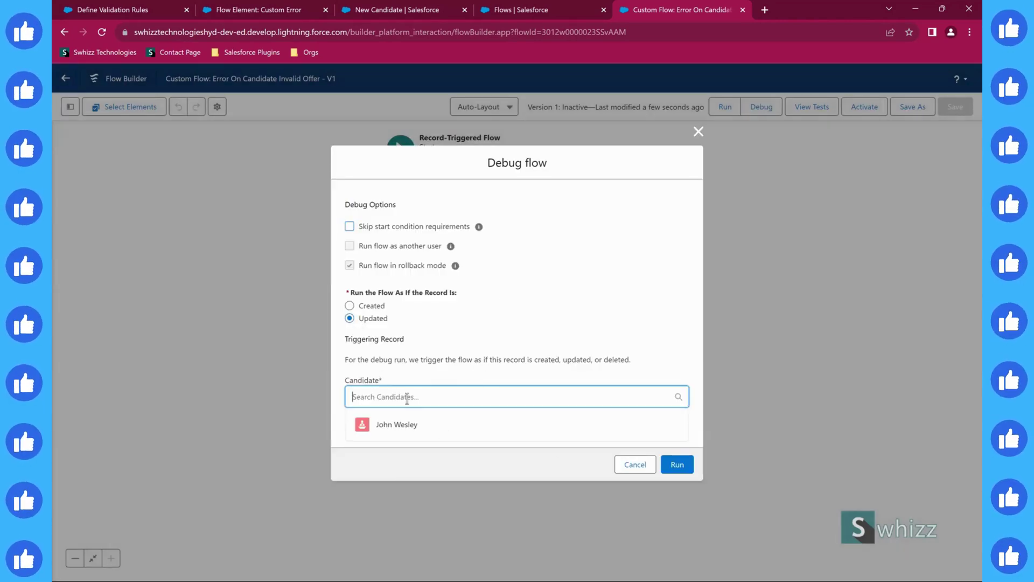
{"action": "left_click", "coordinate": [397, 425]}
{"action": "scroll", "coordinate": [425, 401], "scroll_direction": "down", "scroll_amount": 4}
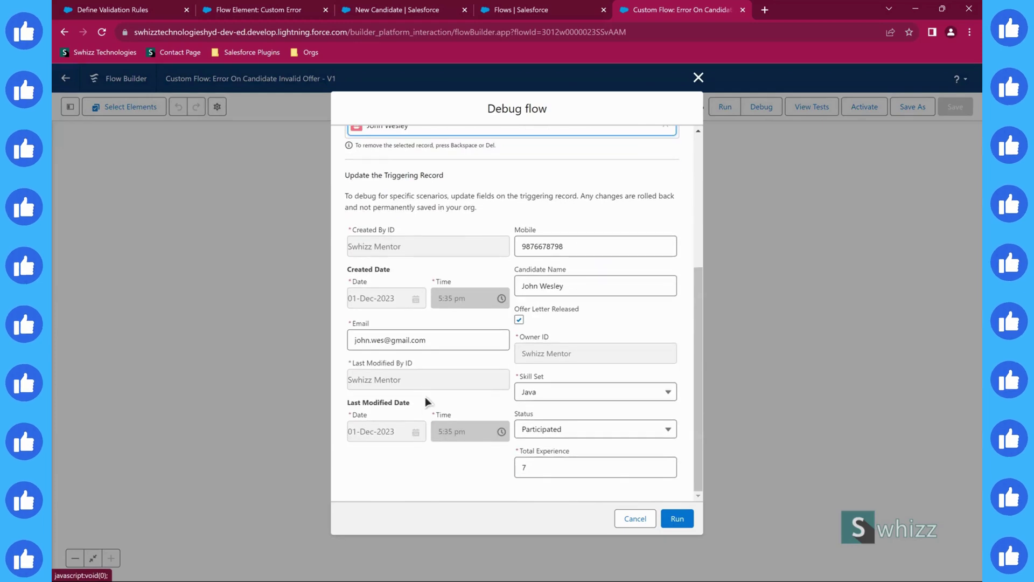
{"action": "left_click", "coordinate": [552, 435]}
{"action": "left_click", "coordinate": [562, 497]}
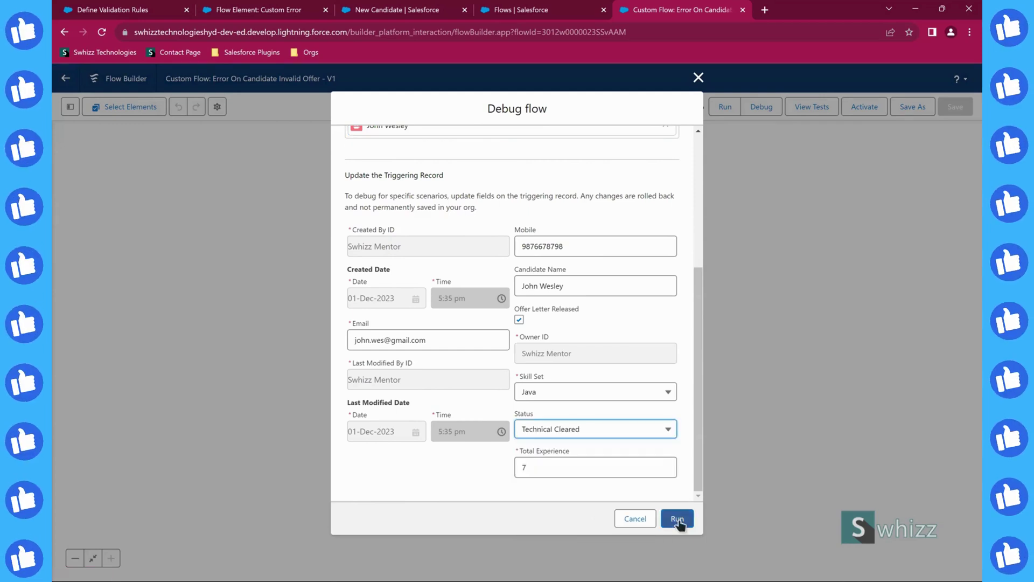
{"action": "left_click", "coordinate": [677, 519]}
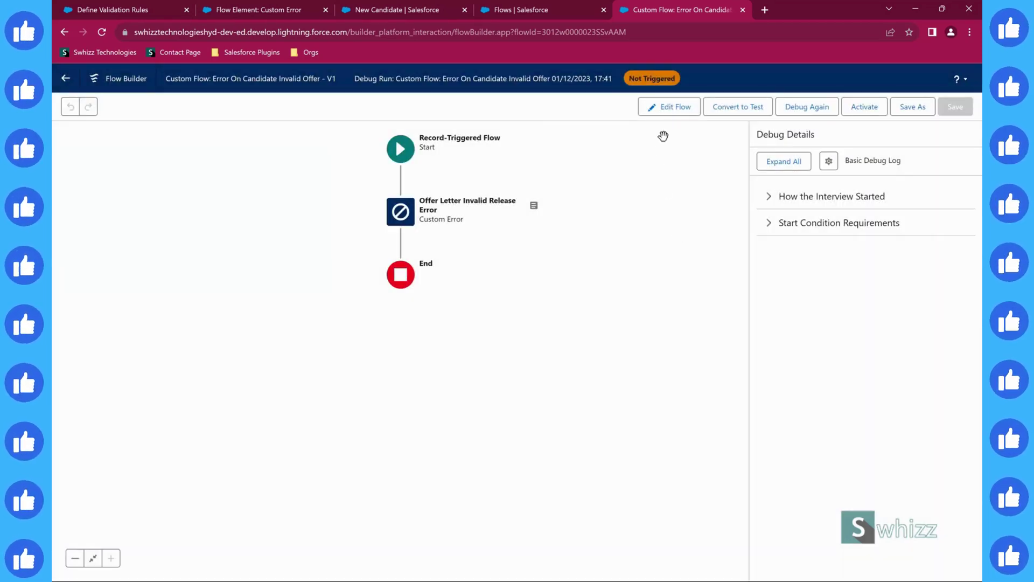
- Set the Start trigger to 'Every time a record is updated and meets the condition requirements'
{"action": "left_click", "coordinate": [768, 198]}
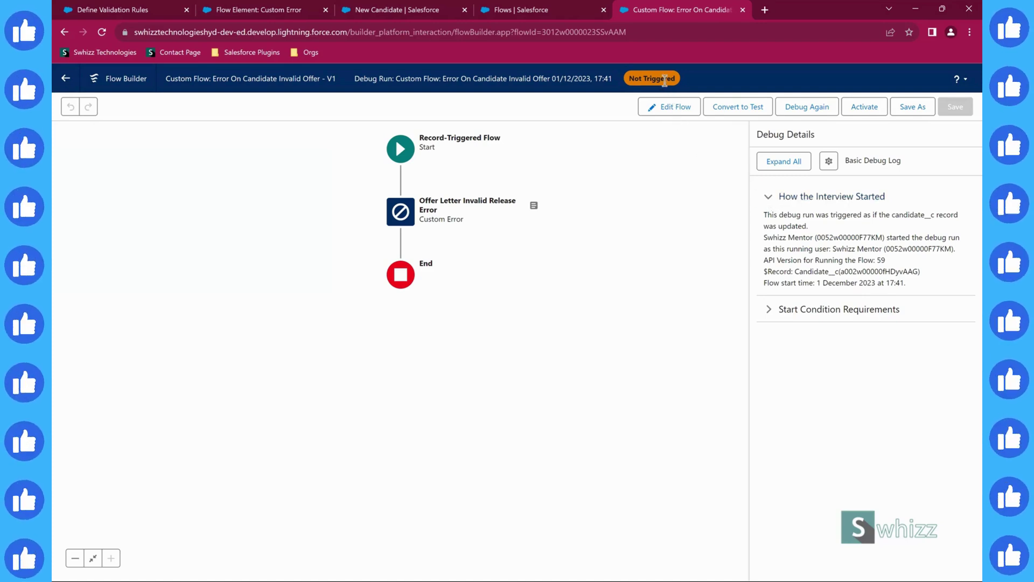
{"action": "left_click", "coordinate": [400, 148]}
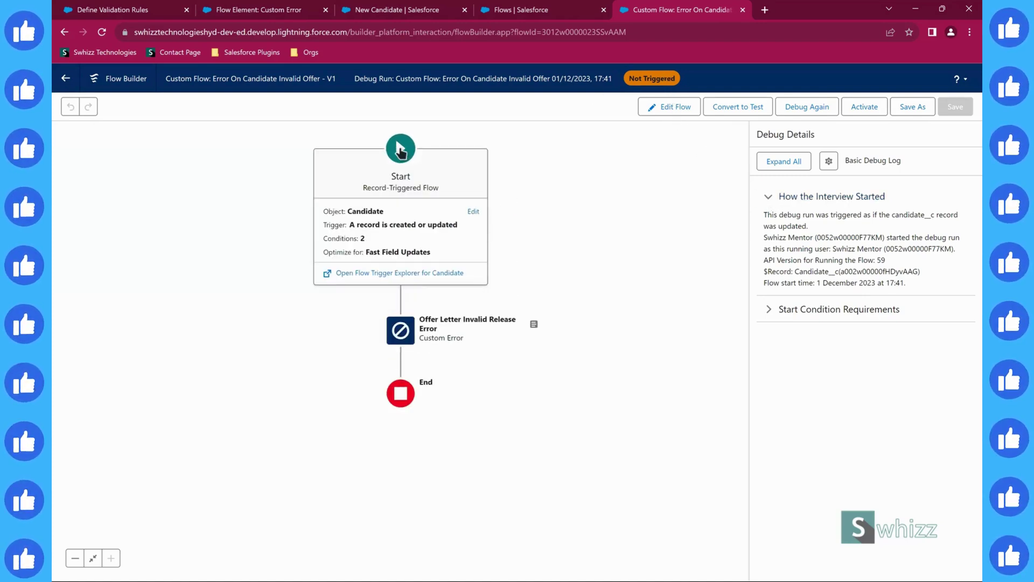
{"action": "left_click", "coordinate": [473, 211]}
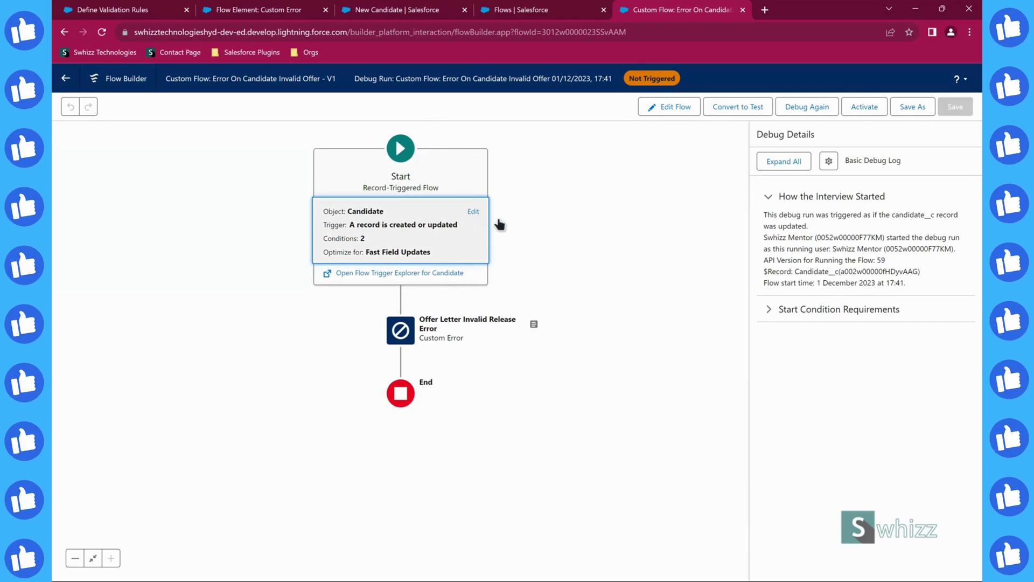
{"action": "left_click", "coordinate": [670, 108]}
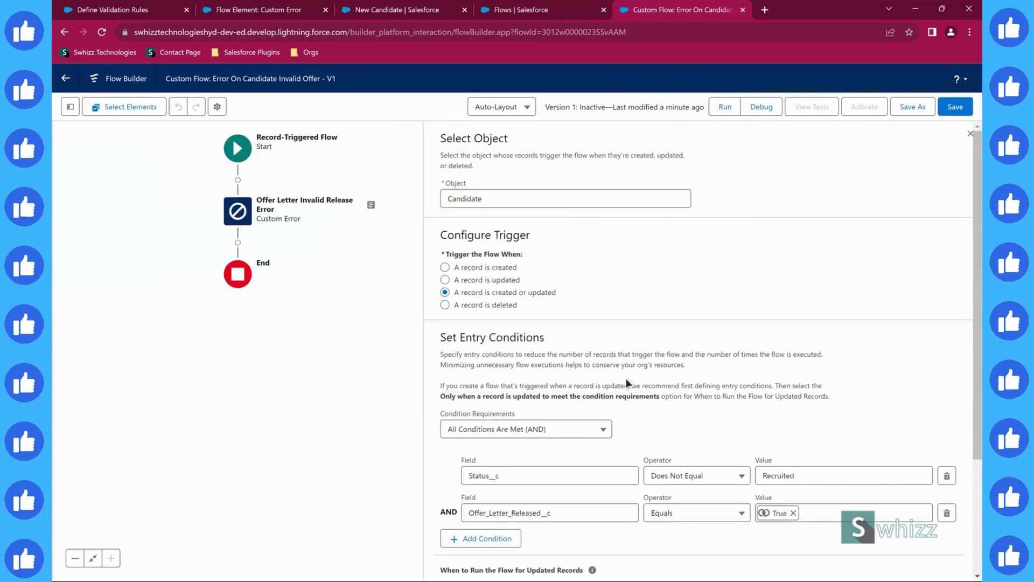
{"action": "scroll", "coordinate": [628, 385], "scroll_direction": "down", "scroll_amount": 3}
{"action": "left_click", "coordinate": [457, 429]}
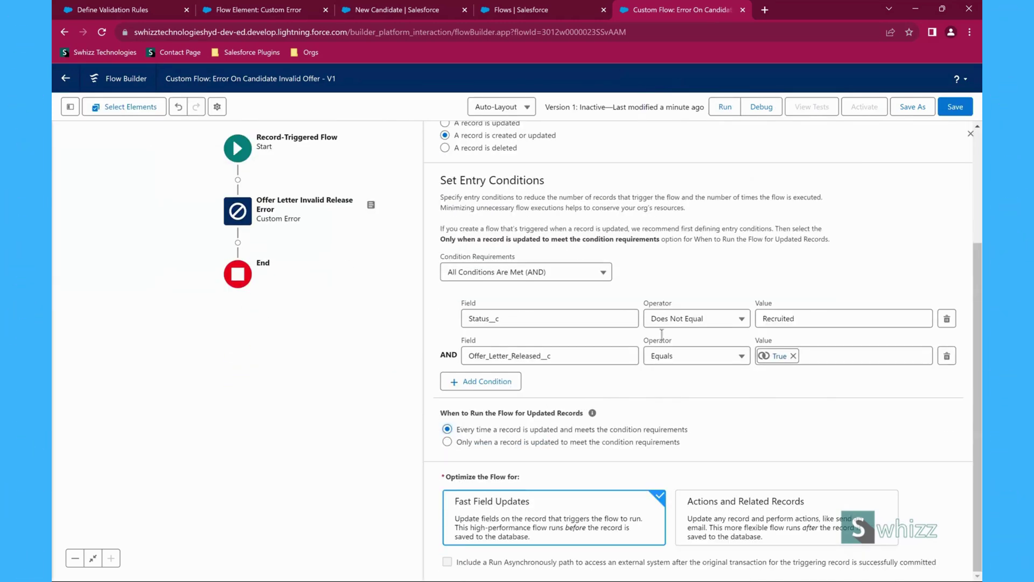
{"action": "scroll", "coordinate": [851, 195], "scroll_direction": "up", "scroll_amount": 3}
{"action": "left_click", "coordinate": [969, 133]}
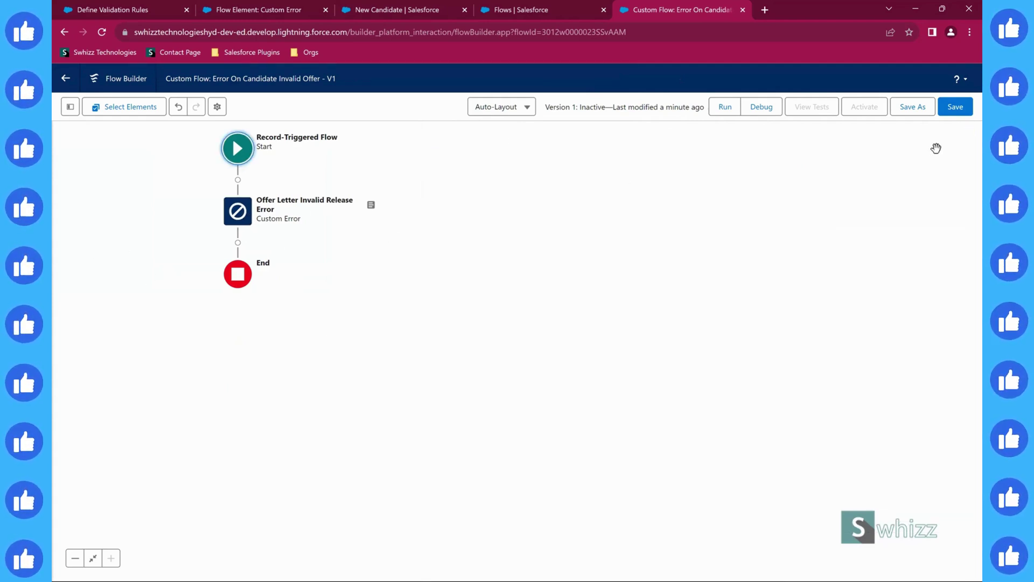
- Save the flow and set up an Updated debug run on an existing candidate
{"action": "left_click", "coordinate": [953, 106]}
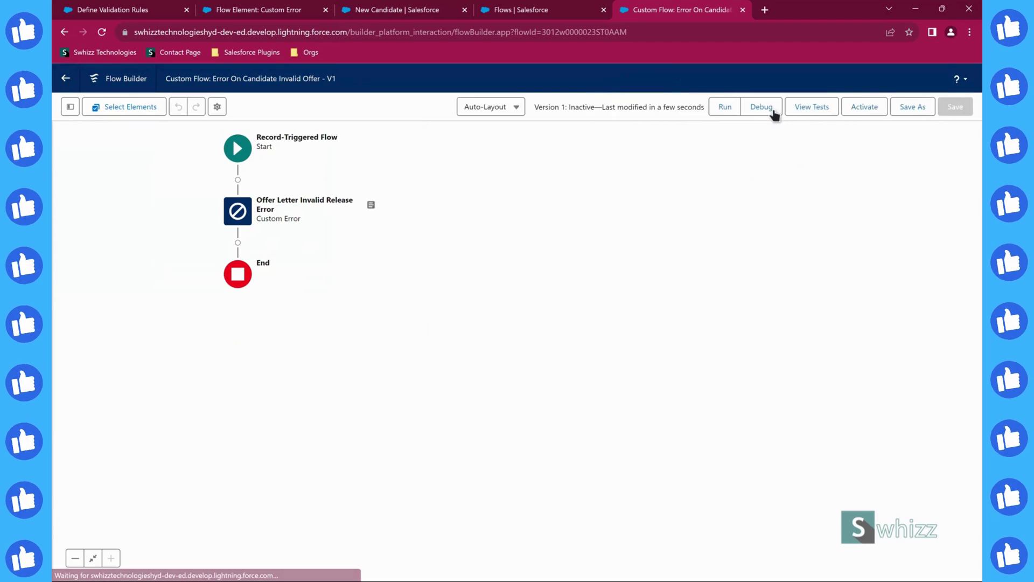
{"action": "left_click", "coordinate": [763, 109]}
{"action": "left_click", "coordinate": [349, 318]}
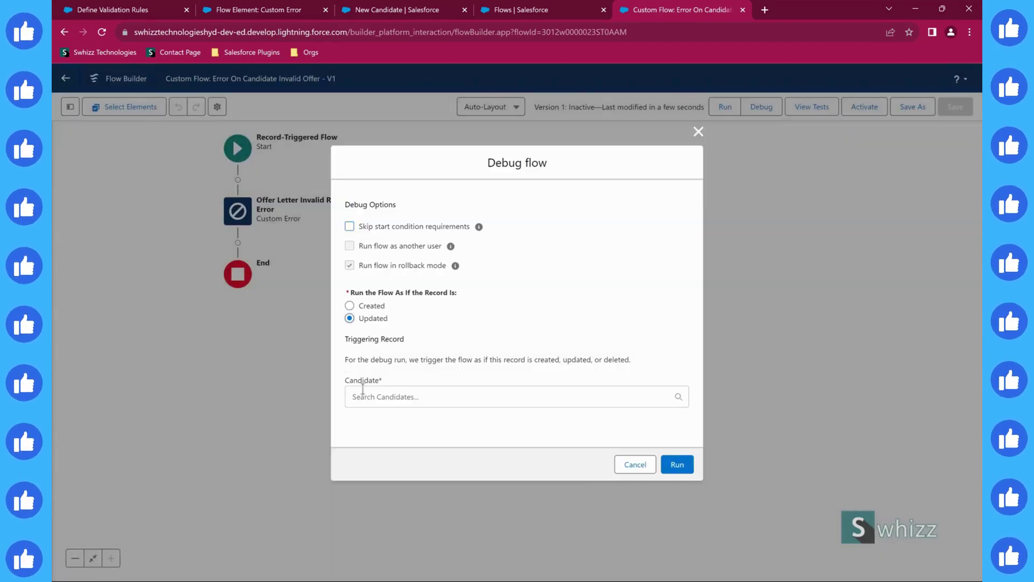
{"action": "left_click", "coordinate": [358, 396]}
{"action": "left_click", "coordinate": [377, 426]}
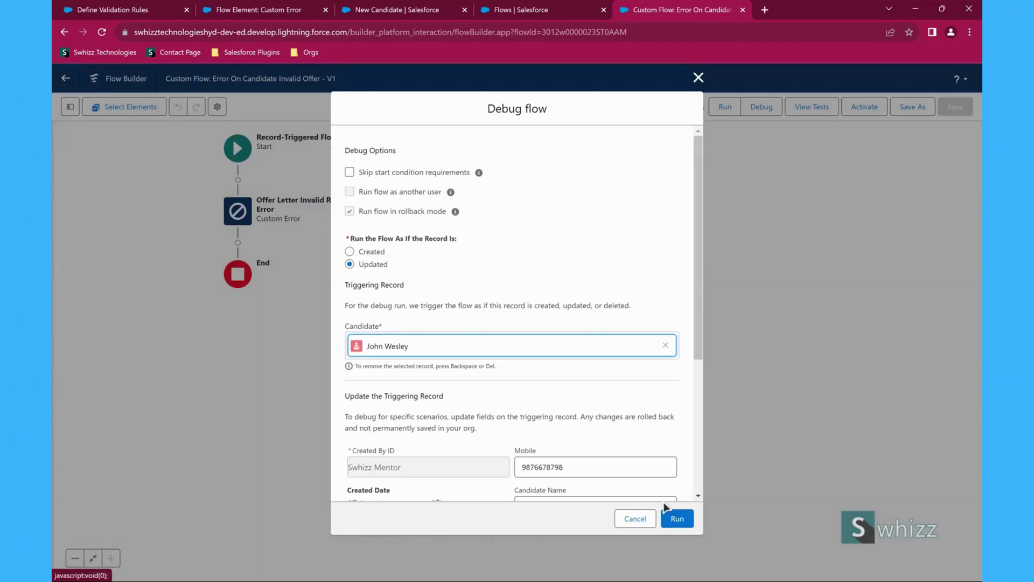
- Run the debug with Status Technical Cleared, then activate Version 1 of the flow
{"action": "scroll", "coordinate": [523, 413], "scroll_direction": "down", "scroll_amount": 4}
{"action": "left_click", "coordinate": [544, 433]}
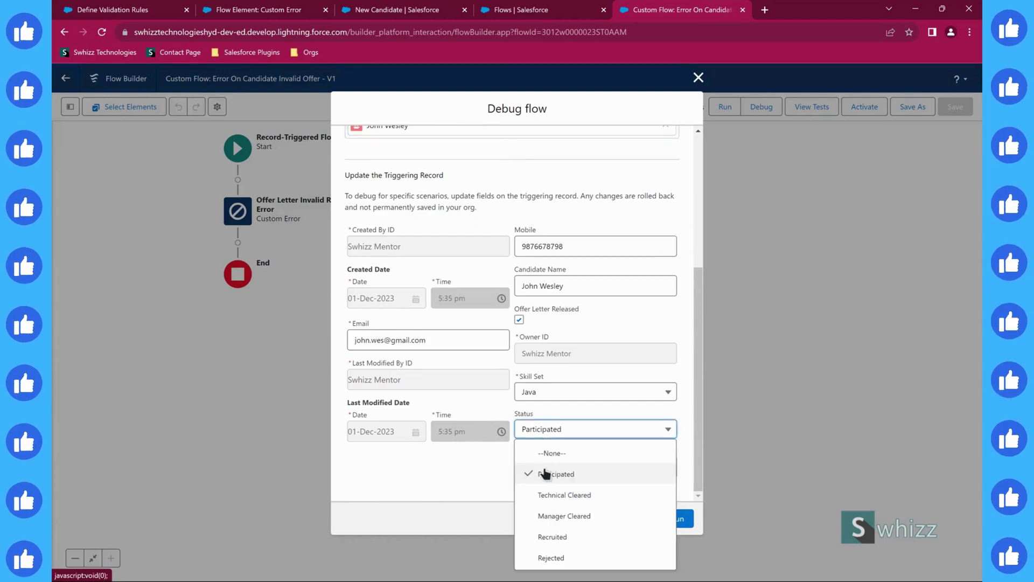
{"action": "left_click", "coordinate": [555, 494]}
{"action": "left_click", "coordinate": [679, 519]}
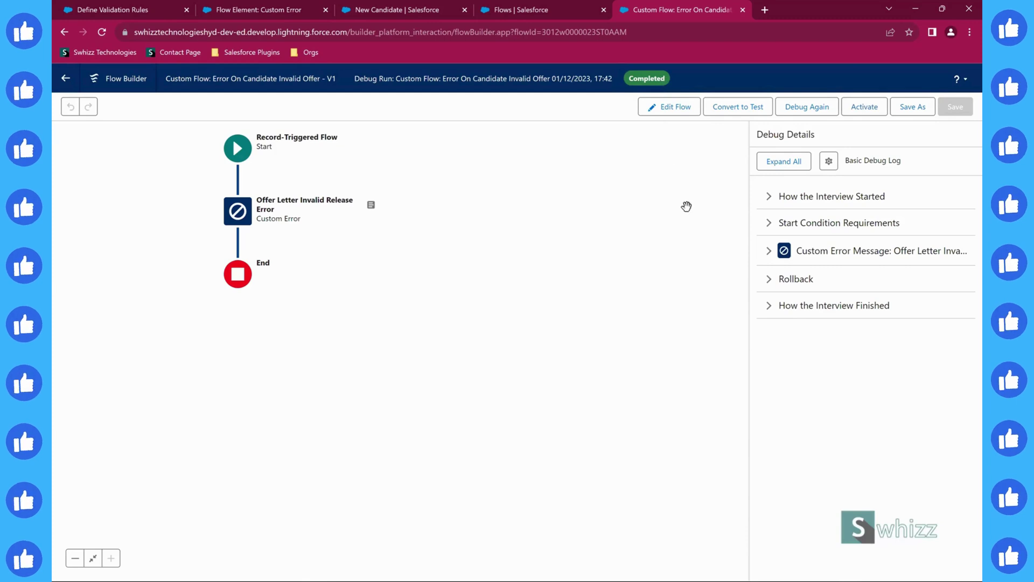
{"action": "left_click", "coordinate": [858, 109]}
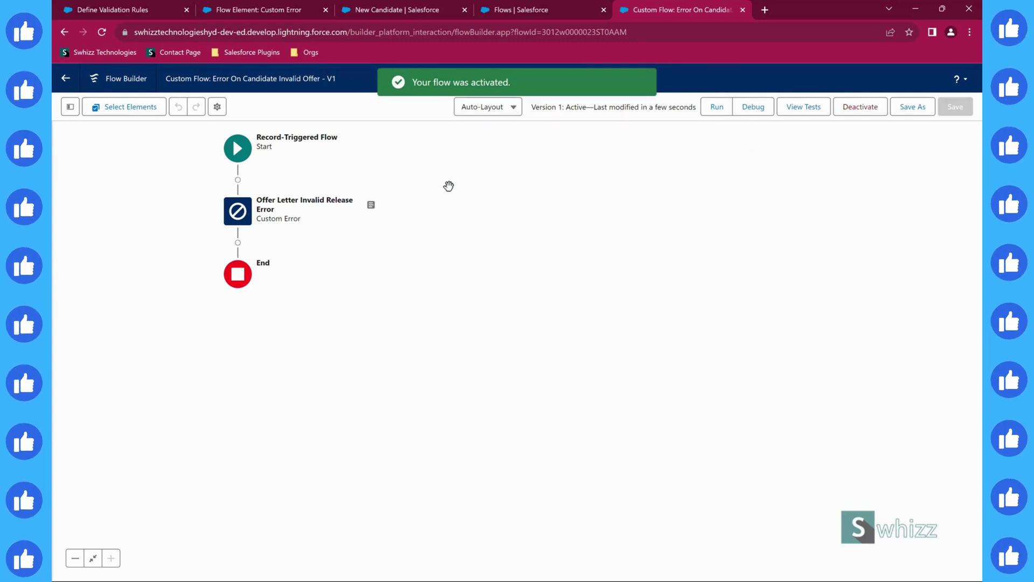
- On the New Candidate form, enter the candidate's name and mobile number and choose Skill Set Java
{"action": "left_click", "coordinate": [412, 10]}
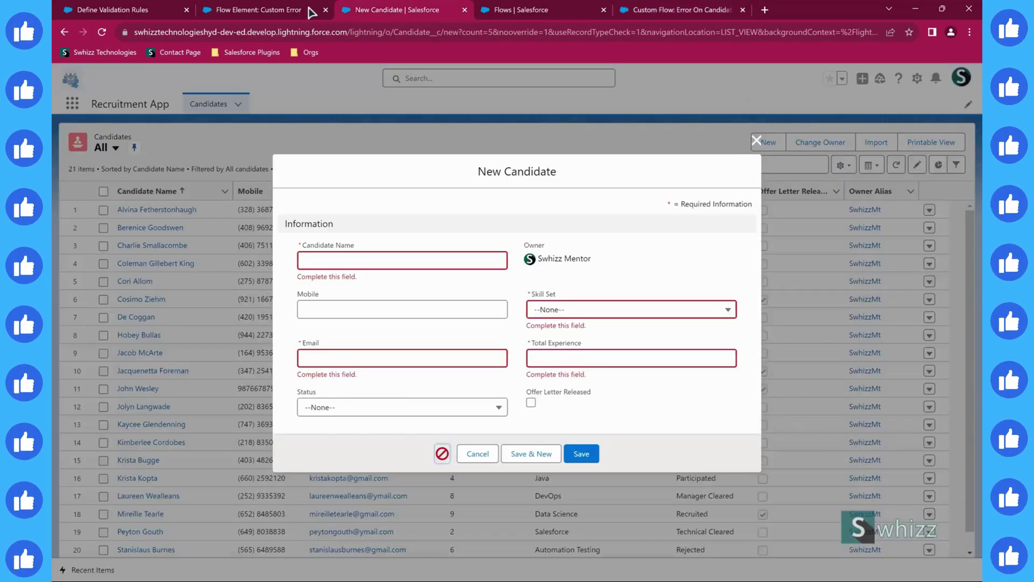
{"action": "left_click", "coordinate": [353, 260]}
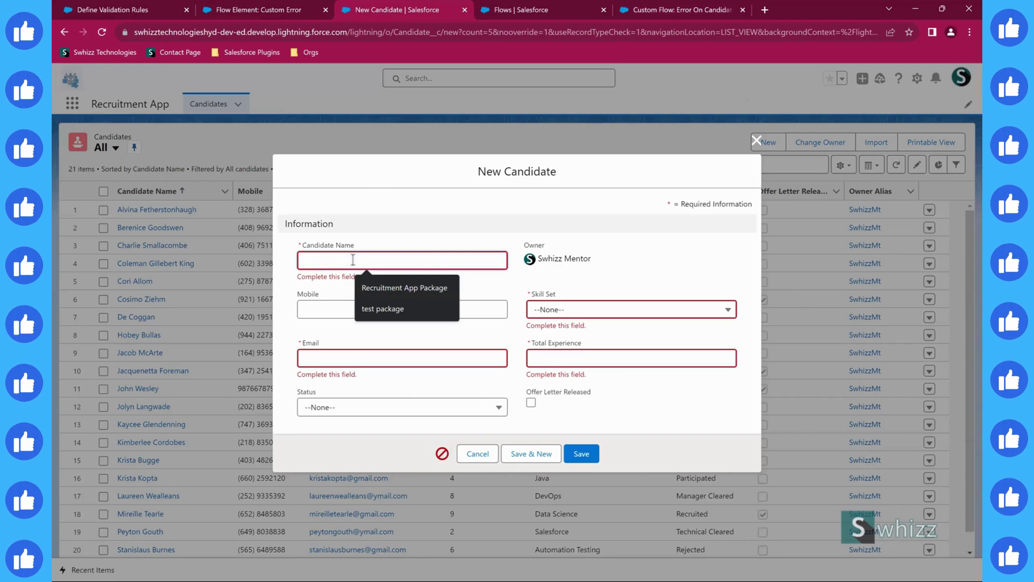
{"action": "type", "text": "K"}
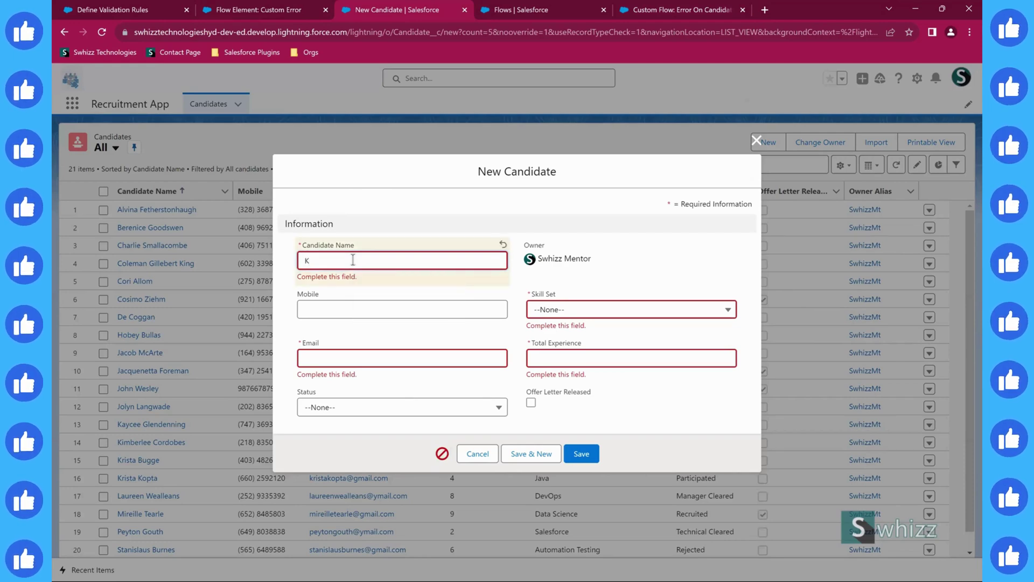
{"action": "type", "text": "eerthi"}
{"action": "key", "text": "Tab"}
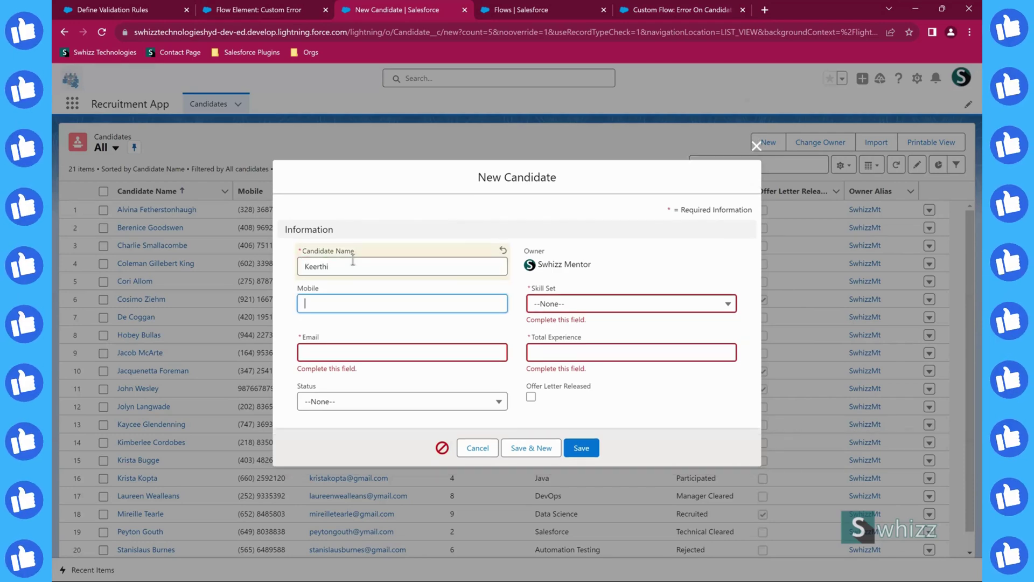
{"action": "type", "text": "7678798"}
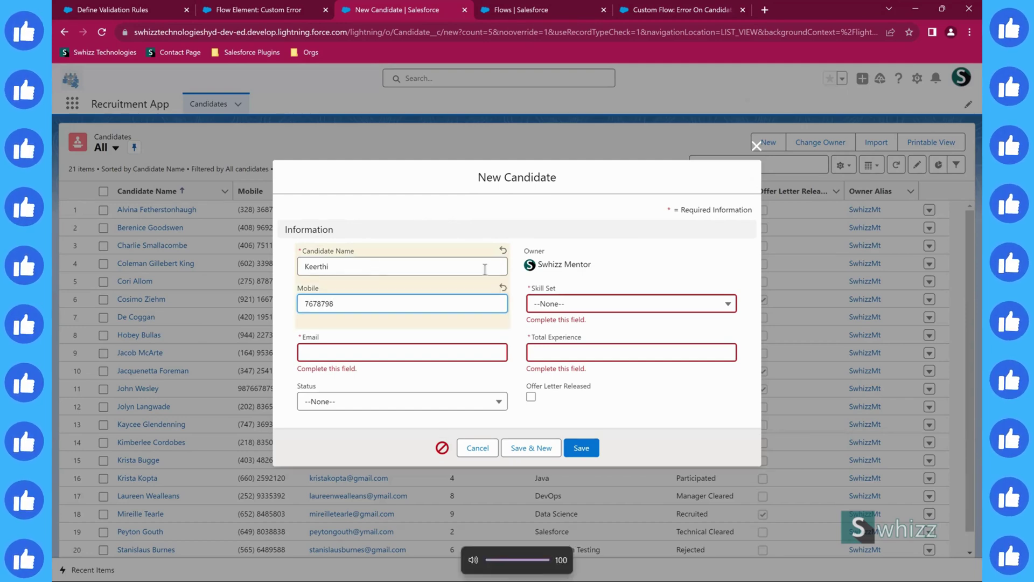
{"action": "left_click", "coordinate": [548, 307]}
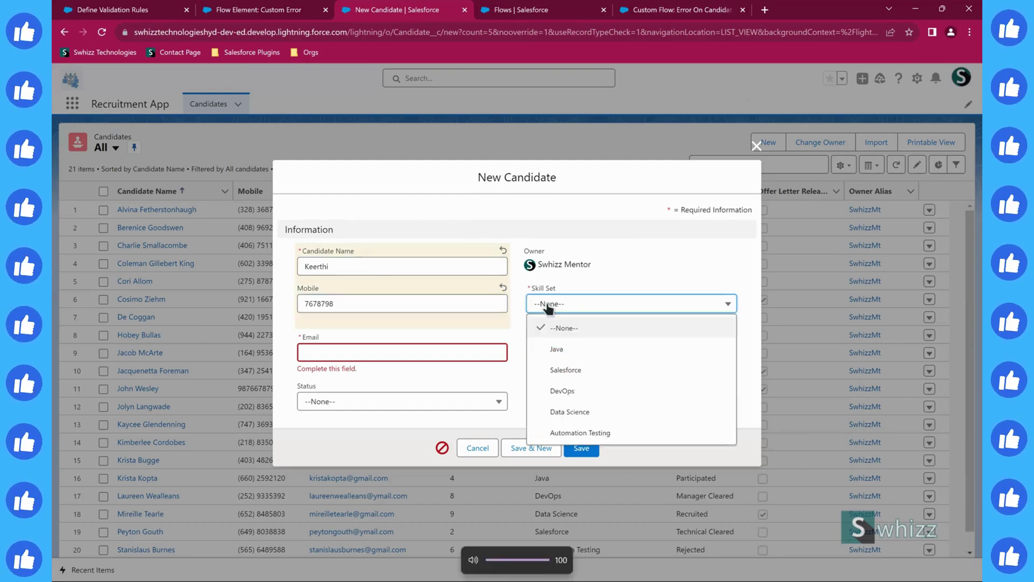
{"action": "left_click", "coordinate": [555, 350]}
- Enter experience 6 and the candidate's email, set Status Participated, tick Offer Letter Released, and save
{"action": "left_click", "coordinate": [554, 354]}
{"action": "type", "text": "6"}
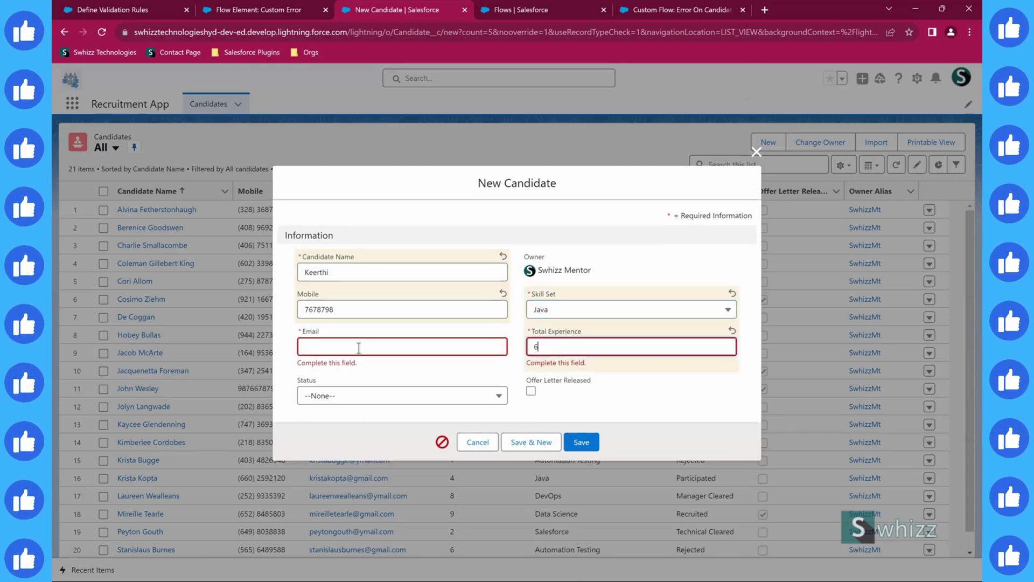
{"action": "left_click", "coordinate": [358, 348]}
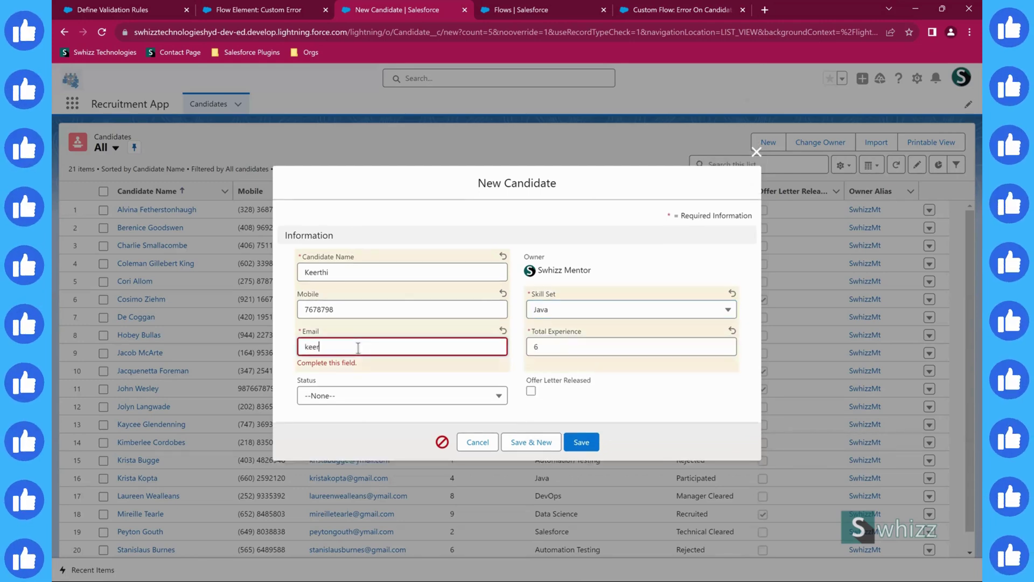
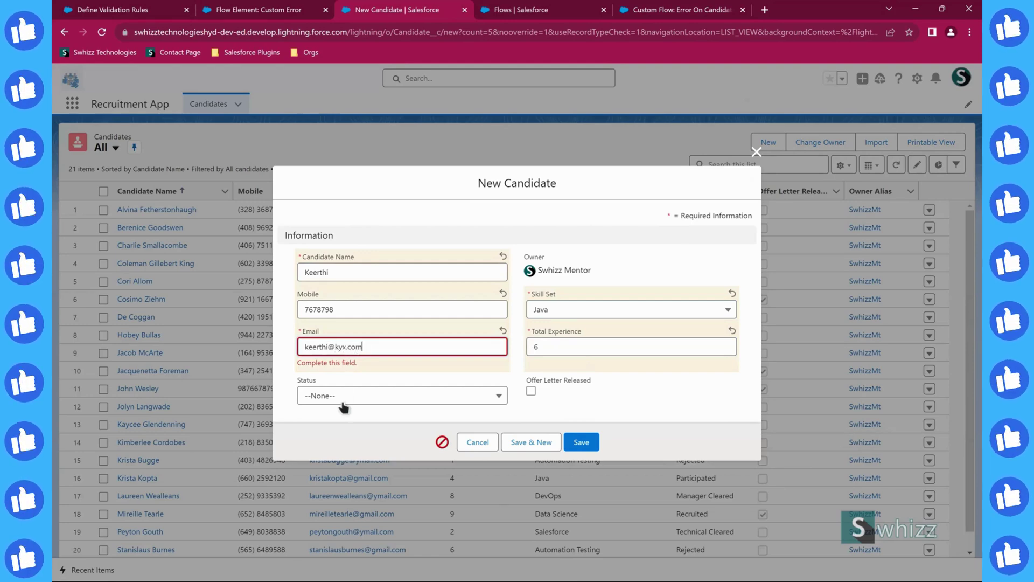
{"action": "left_click", "coordinate": [341, 400]}
{"action": "left_click", "coordinate": [339, 434]}
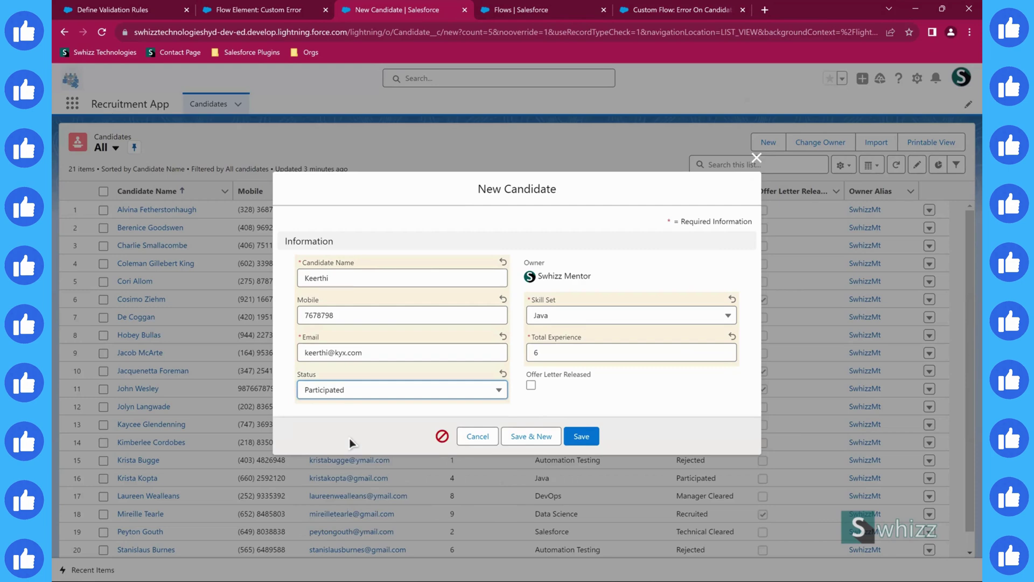
{"action": "left_click", "coordinate": [530, 385]}
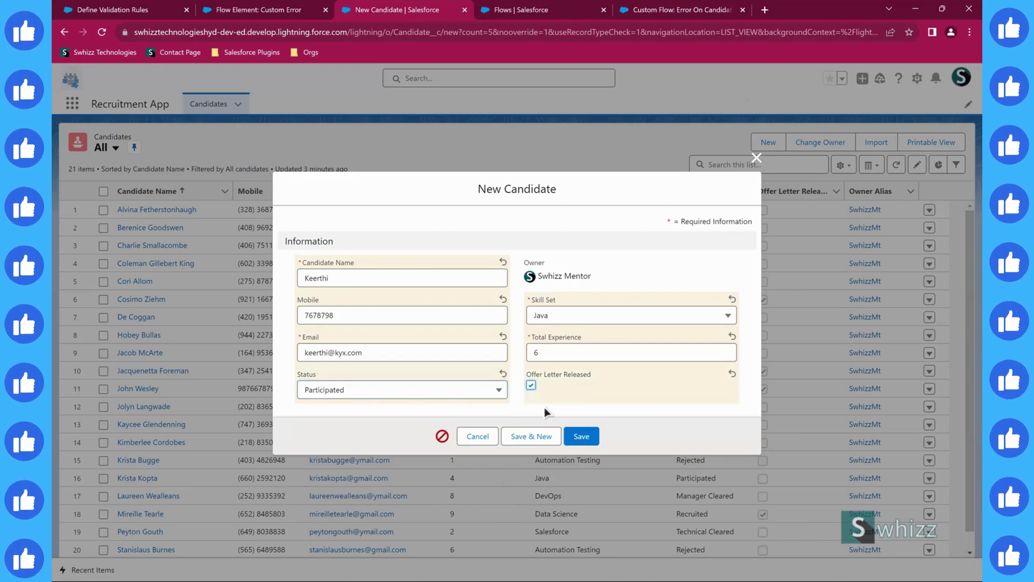
{"action": "left_click", "coordinate": [581, 439]}
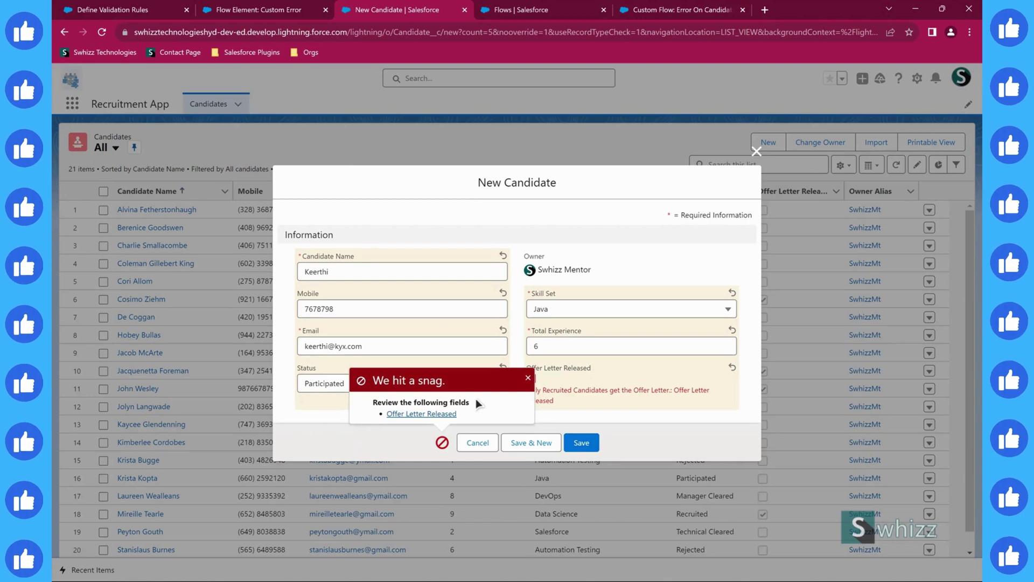
- Close the 'We hit a snag' popup, leaving the inline 'Only Recruited Candidates get the Offer Letter.' error visible
{"action": "left_click", "coordinate": [527, 379]}
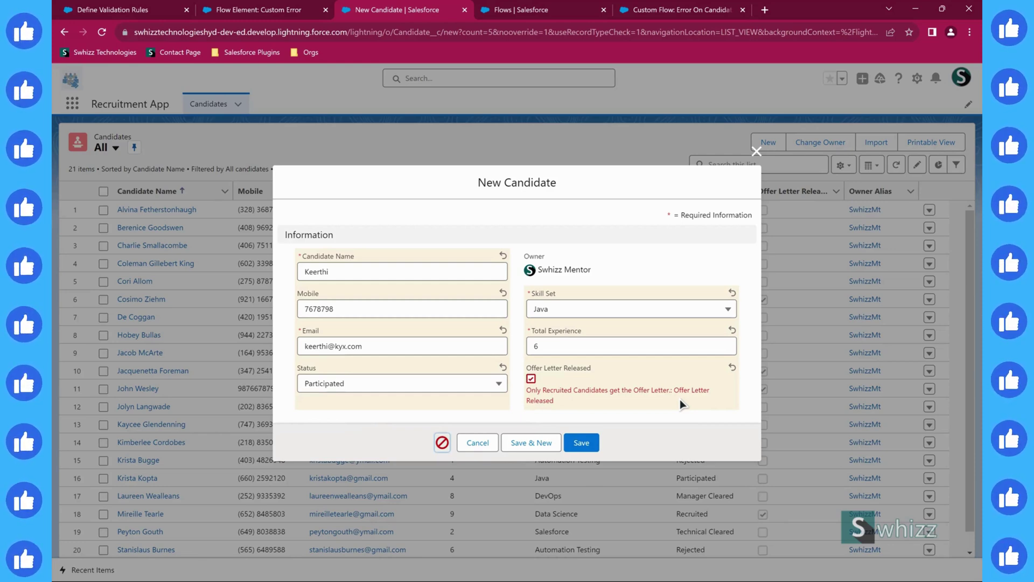
{"action": "left_click_drag", "start_coordinate": [672, 394], "coordinate": [680, 408]}
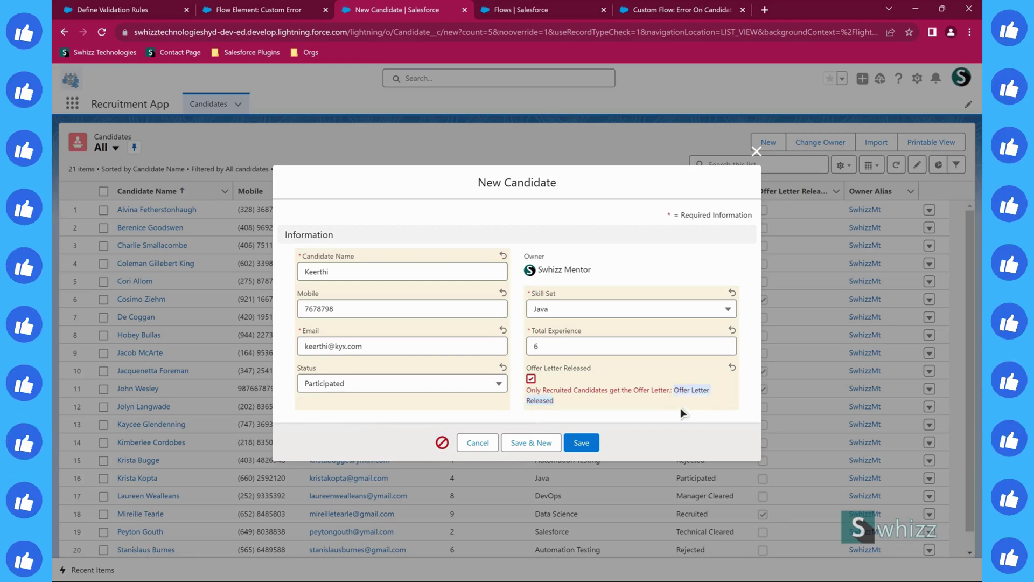
{"action": "left_click", "coordinate": [681, 409]}
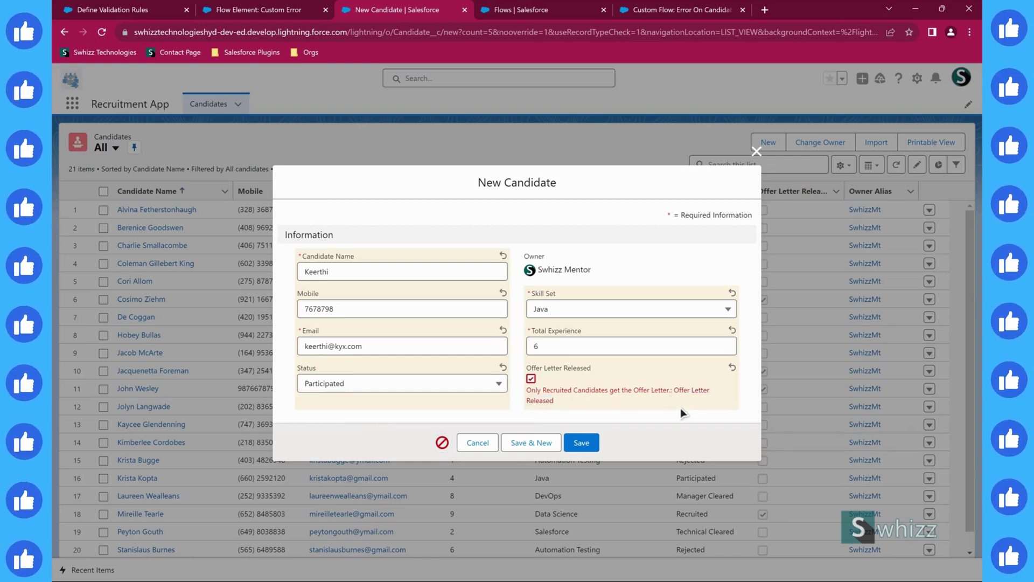